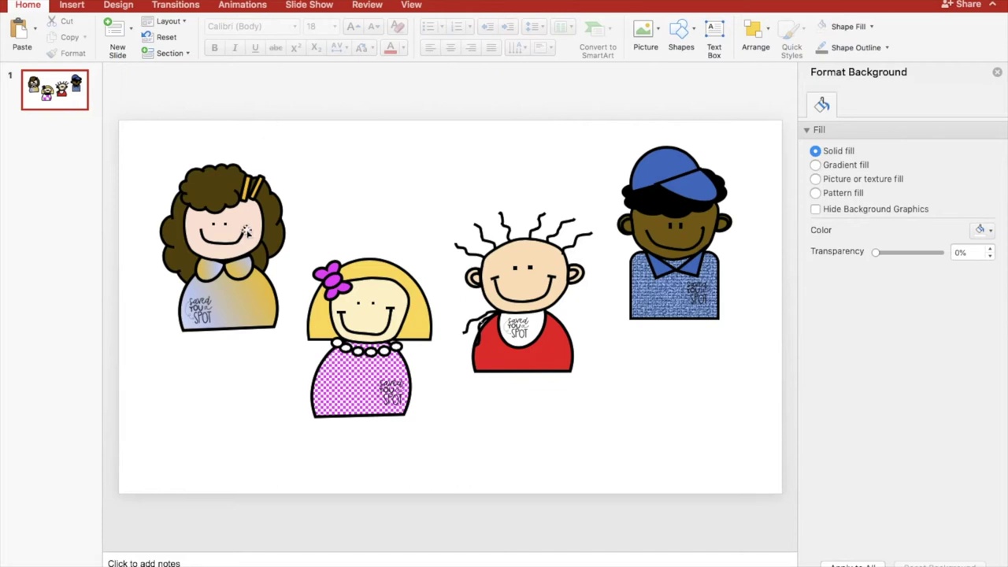
# Step: Reposition the characters on slide 1: brown-haired girl slightly higher, blonde girl slightly lower, and the character in red lower
pyautogui.moveTo(234, 230); pyautogui.dragTo(237, 214)
pyautogui.moveTo(382, 331)
pyautogui.mouseDown()
pyautogui.moveTo(380, 307)
pyautogui.moveTo(381, 337)
pyautogui.mouseUp()
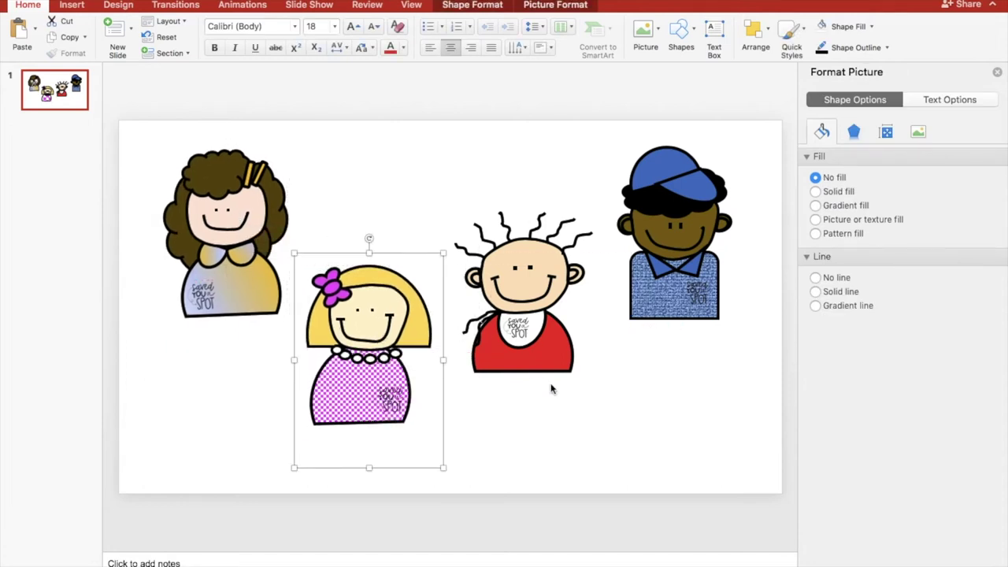
pyautogui.click(431, 175)
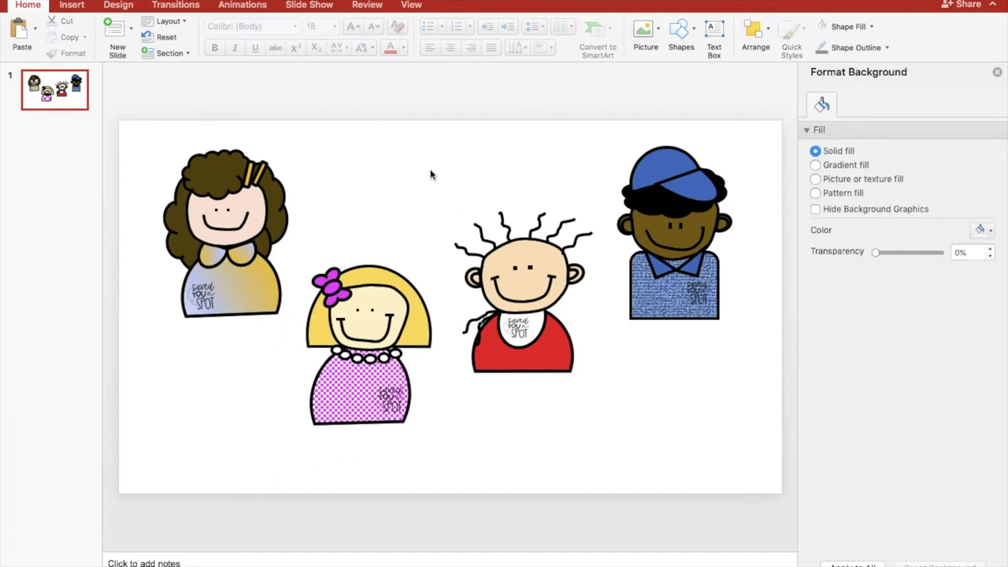
pyautogui.moveTo(543, 283); pyautogui.dragTo(538, 307)
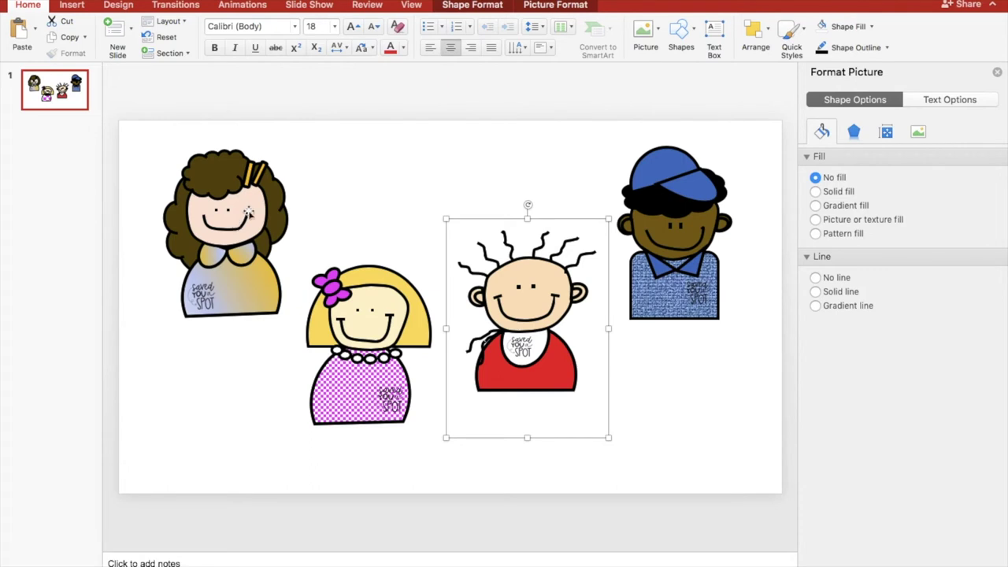
pyautogui.click(666, 373)
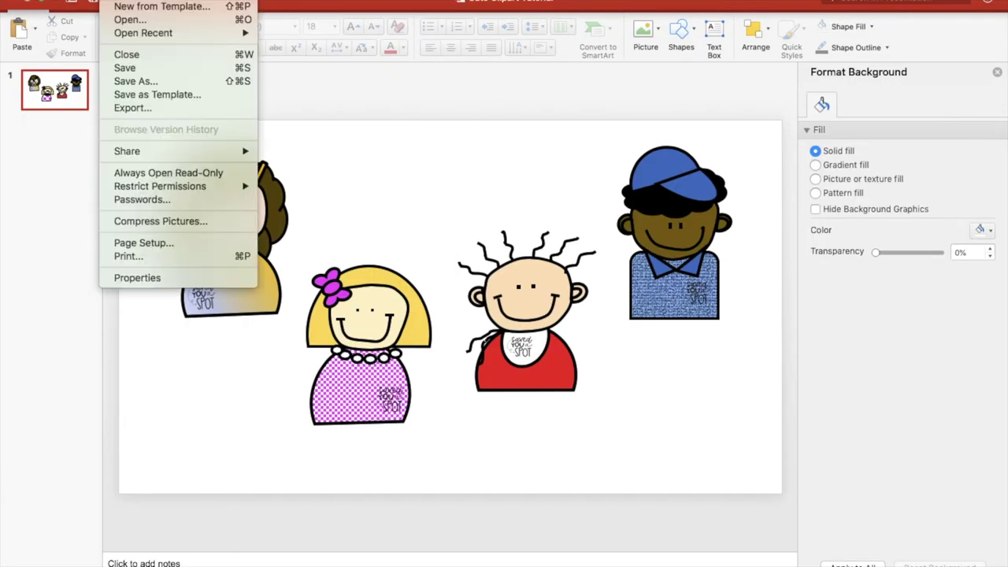
# Step: Add a new slide with the Blank layout after slide 1
pyautogui.click(50, 164)
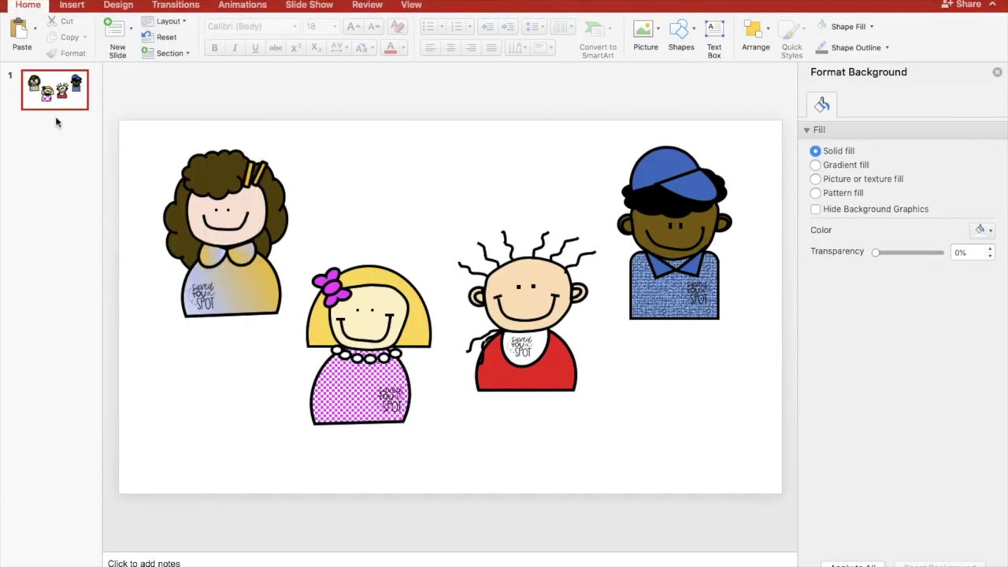
pyautogui.click(131, 33)
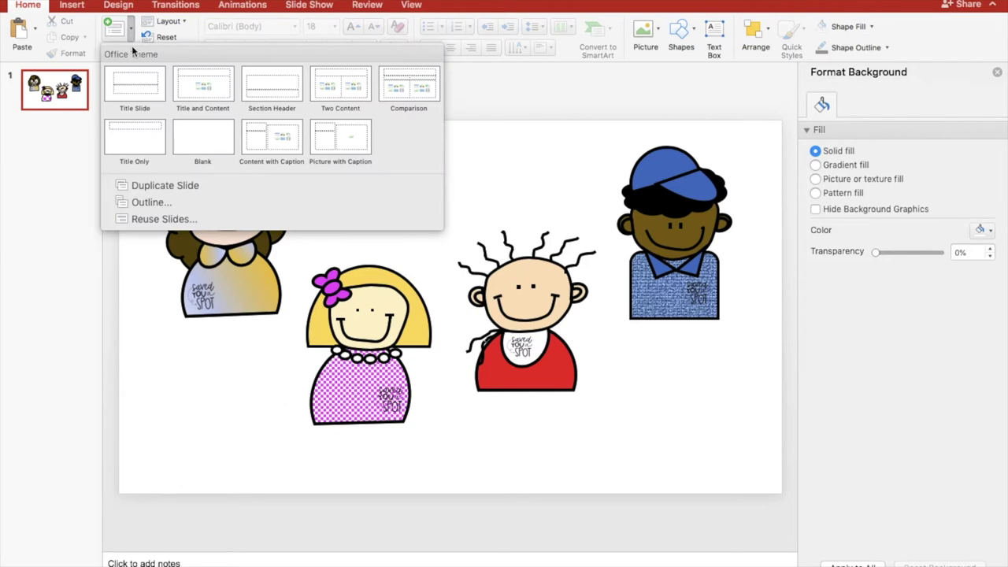
pyautogui.click(203, 148)
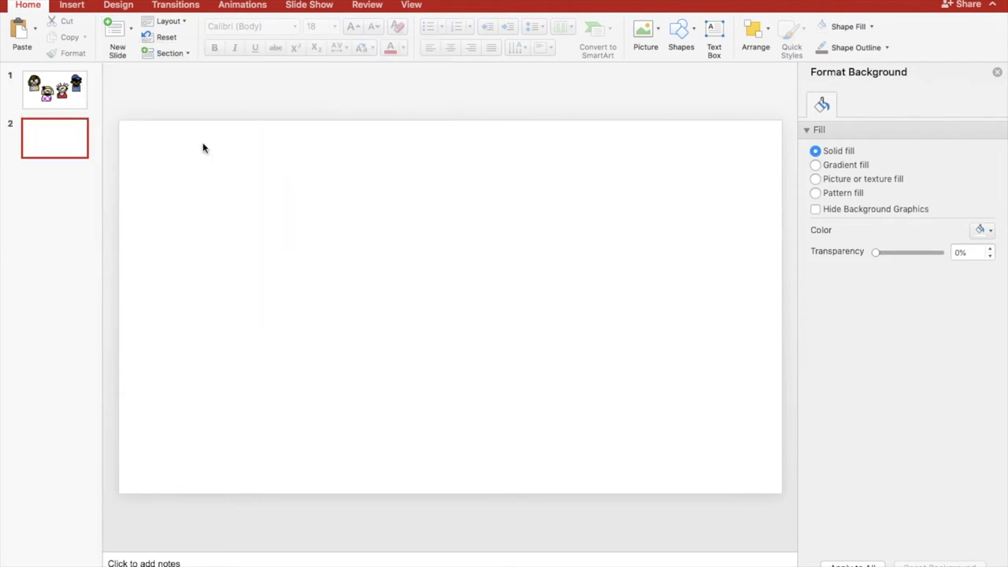
# Step: Copy the blonde girl from slide 1 onto the blank slide 2 and place her near the slide's upper-left corner
pyautogui.click(59, 105)
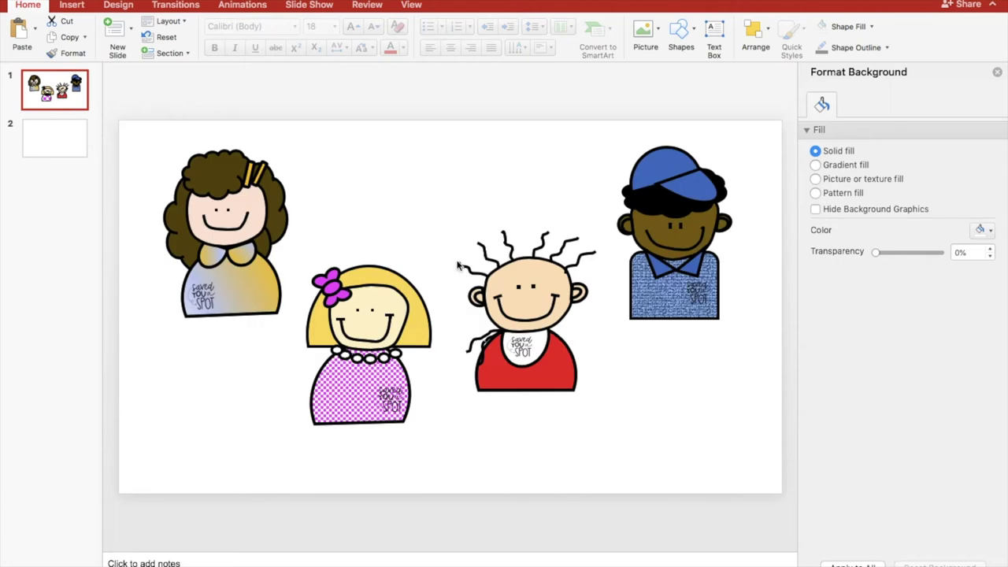
pyautogui.click(376, 291)
pyautogui.hotkey('ctrl', 'c')
pyautogui.press('pagedown')
pyautogui.hotkey('ctrl', 'v')
pyautogui.moveTo(371, 320); pyautogui.dragTo(224, 230)
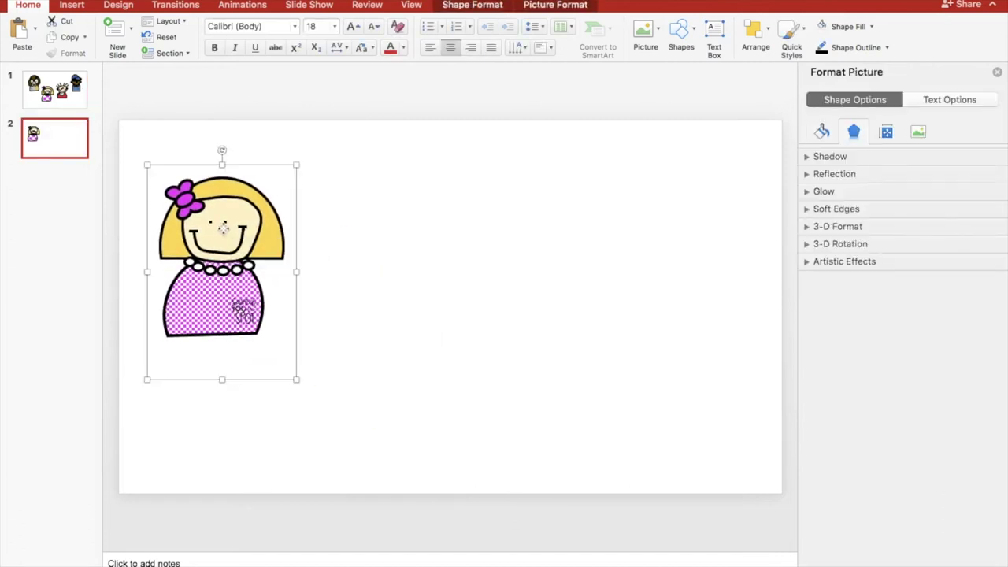
pyautogui.click(398, 268)
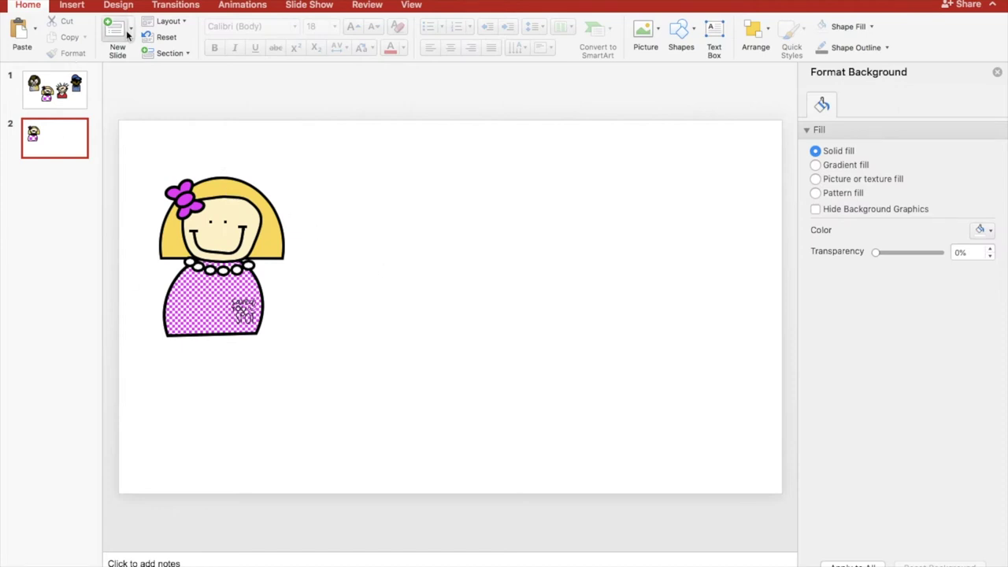
# Step: Draw a closed rounded head shape with the Curve tool, about 3.9 cm high and 4.9 cm wide, to the right of the girl
pyautogui.click(80, 6)
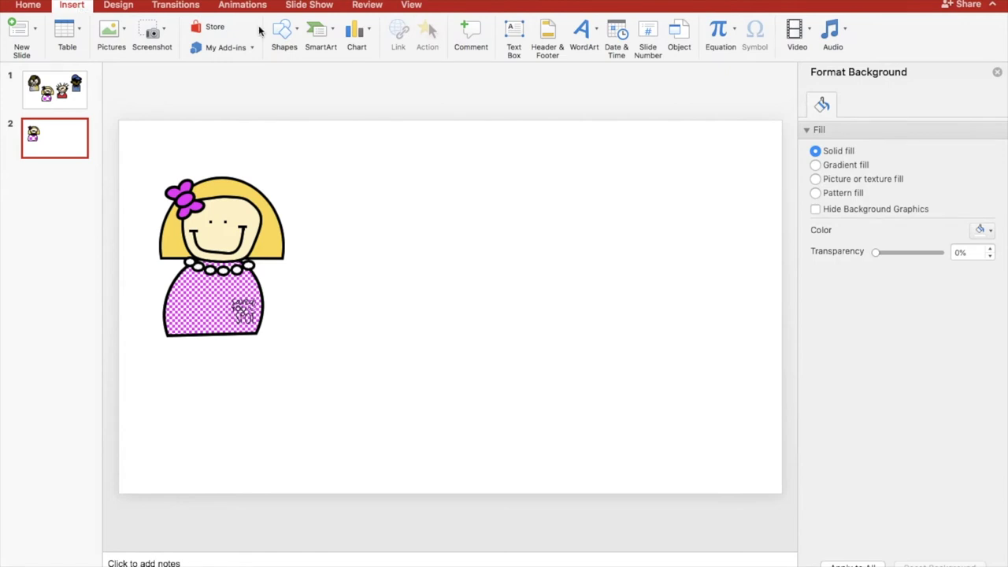
pyautogui.click(296, 37)
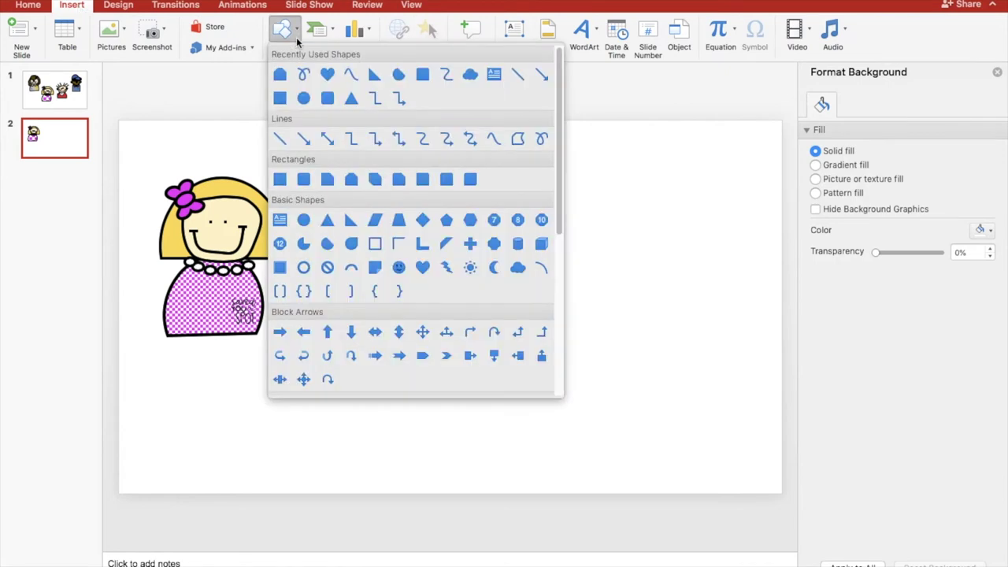
pyautogui.click(357, 72)
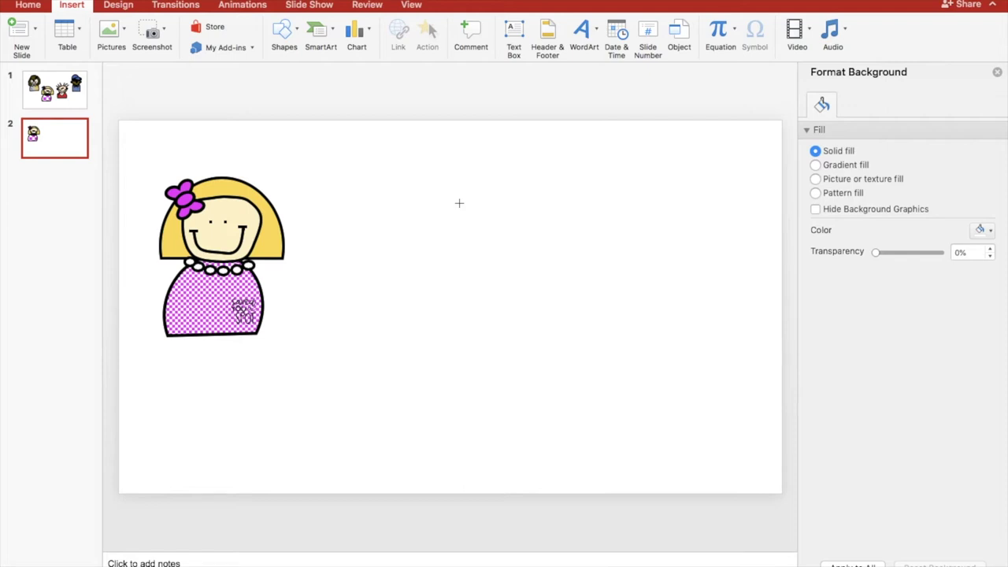
pyautogui.moveTo(459, 203)
pyautogui.mouseDown()
pyautogui.moveTo(526, 189)
pyautogui.moveTo(540, 204)
pyautogui.moveTo(538, 233)
pyautogui.moveTo(504, 264)
pyautogui.moveTo(460, 259)
pyautogui.moveTo(447, 227)
pyautogui.moveTo(459, 202)
pyautogui.mouseUp()
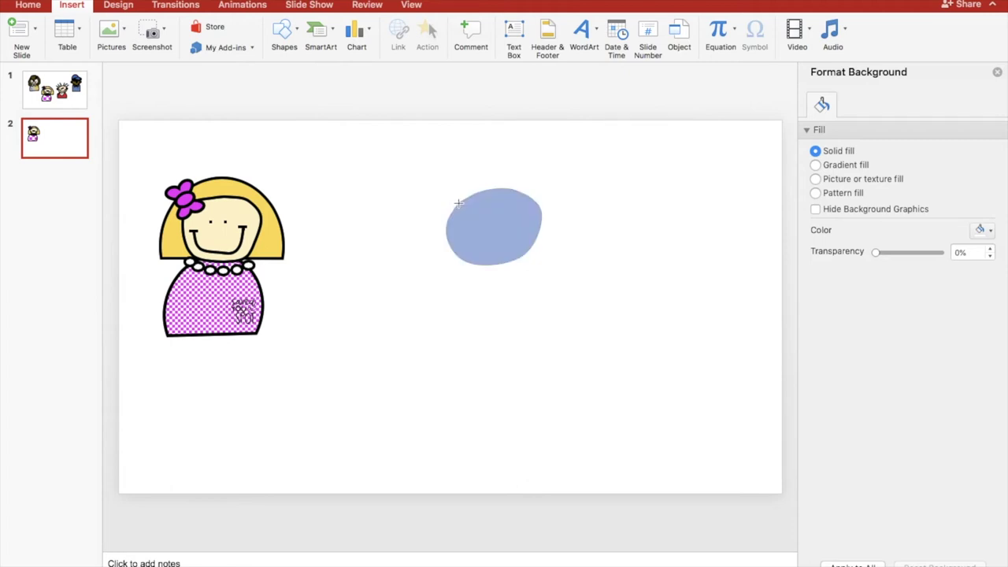
pyautogui.click(460, 207)
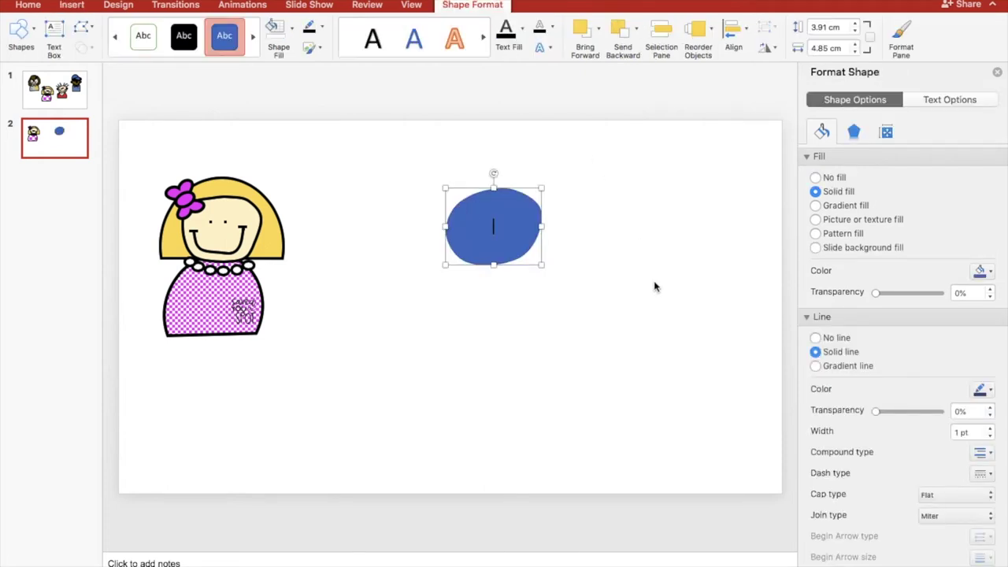
# Step: Resize the head shape to about 3.98 cm high and 4.82 cm wide
pyautogui.moveTo(542, 266)
pyautogui.mouseDown()
pyautogui.moveTo(607, 315)
pyautogui.moveTo(545, 270)
pyautogui.mouseUp()
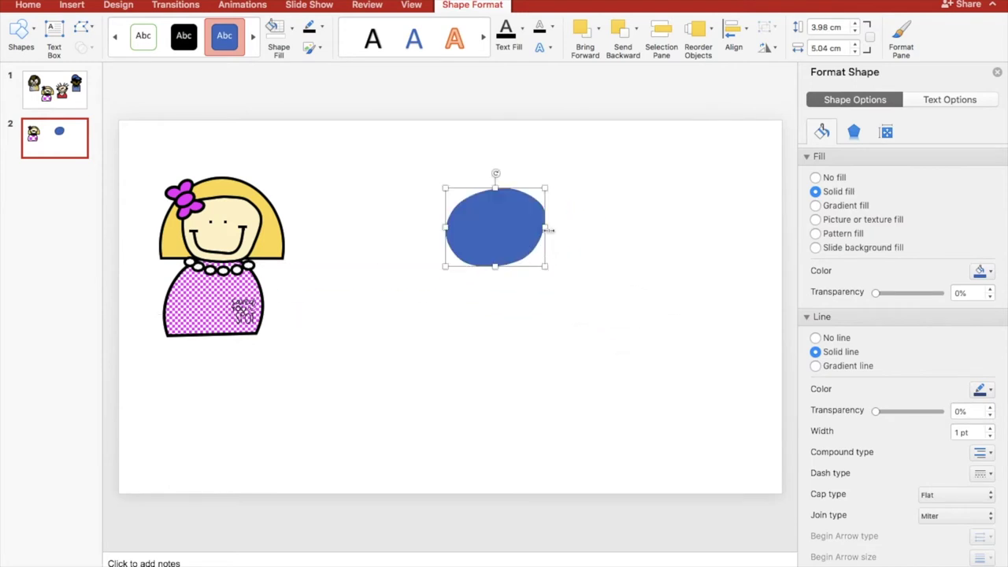
pyautogui.moveTo(544, 228)
pyautogui.mouseDown()
pyautogui.moveTo(525, 229)
pyautogui.moveTo(542, 235)
pyautogui.mouseUp()
pyautogui.click(588, 233)
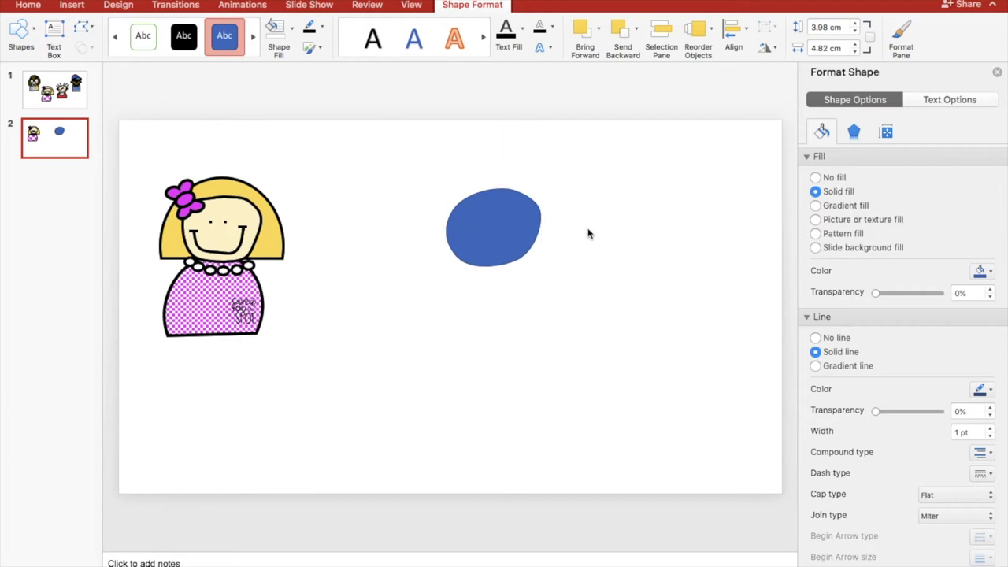
# Step: Fill the head shape with the tan color from the recent colors
pyautogui.click(502, 226)
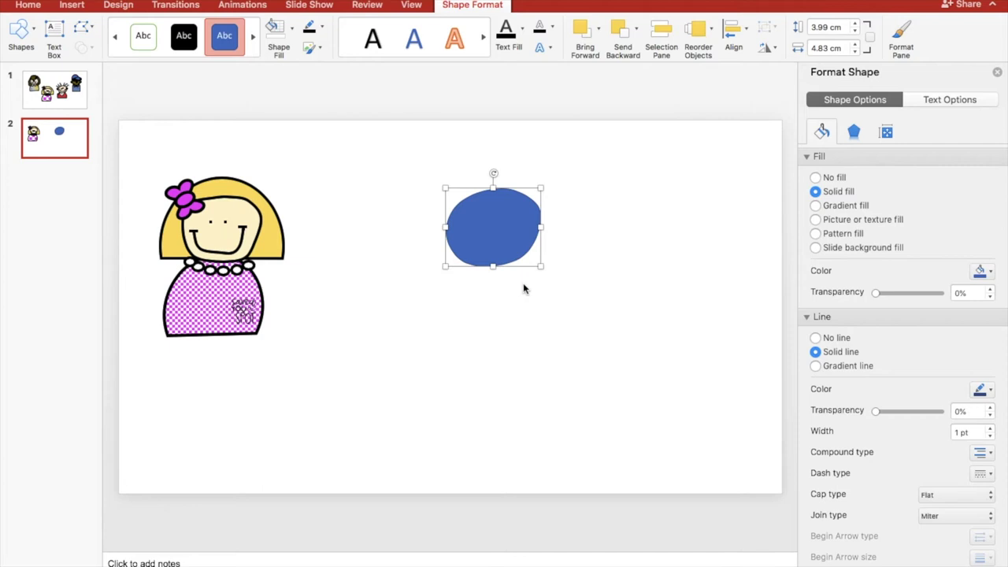
pyautogui.click(292, 29)
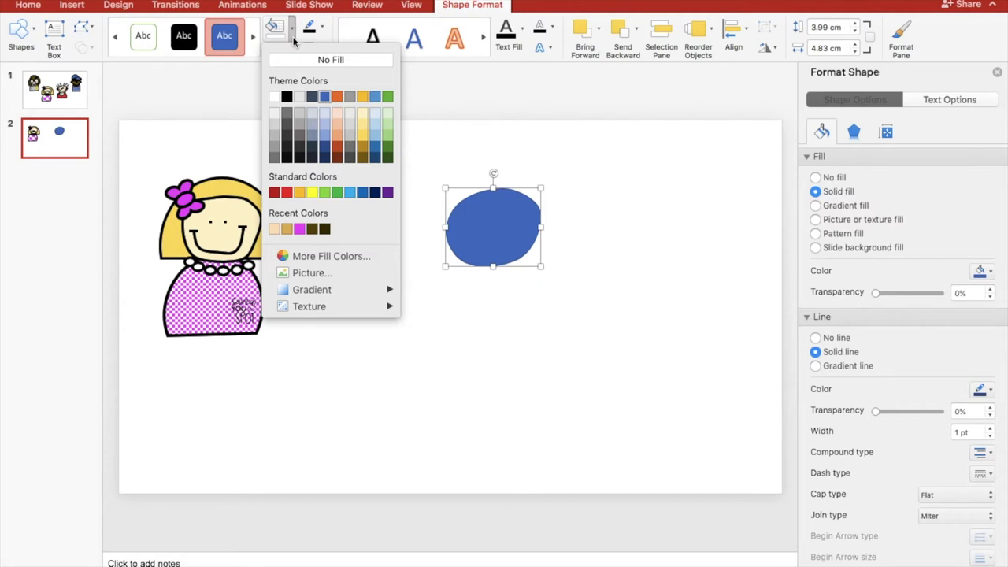
pyautogui.click(286, 229)
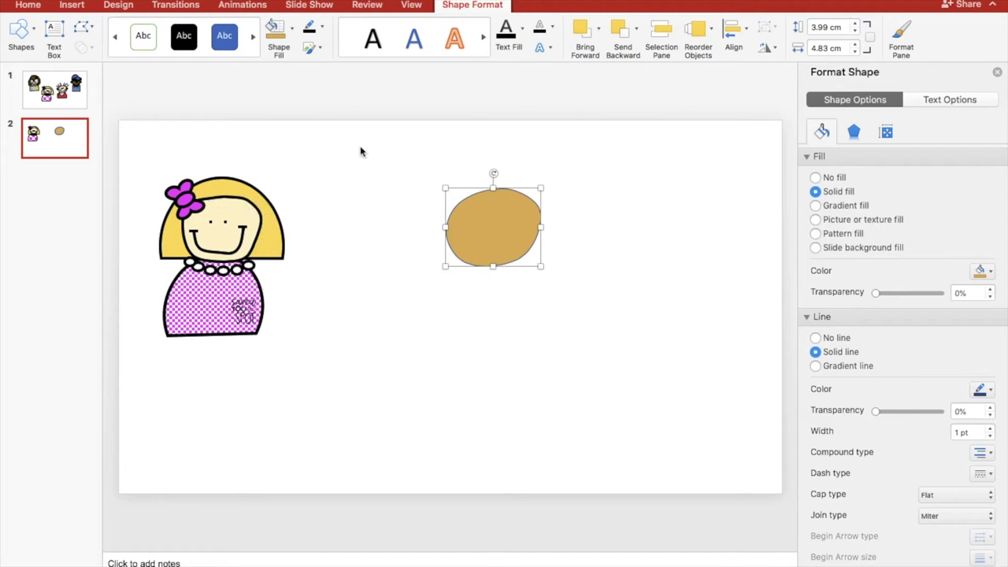
# Step: Give the head shape a black outline with a weight of 4½ pt
pyautogui.click(322, 33)
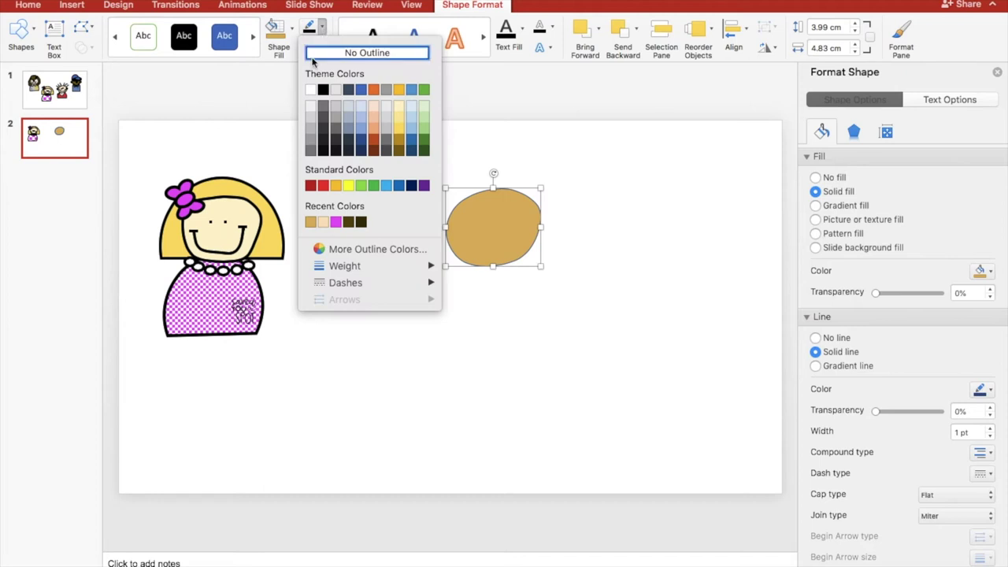
pyautogui.click(323, 91)
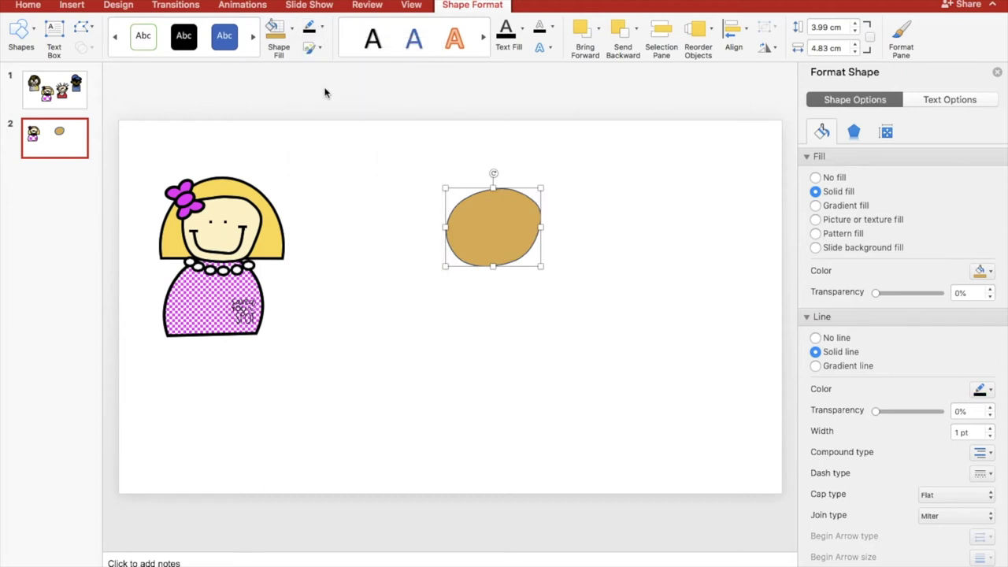
pyautogui.click(324, 30)
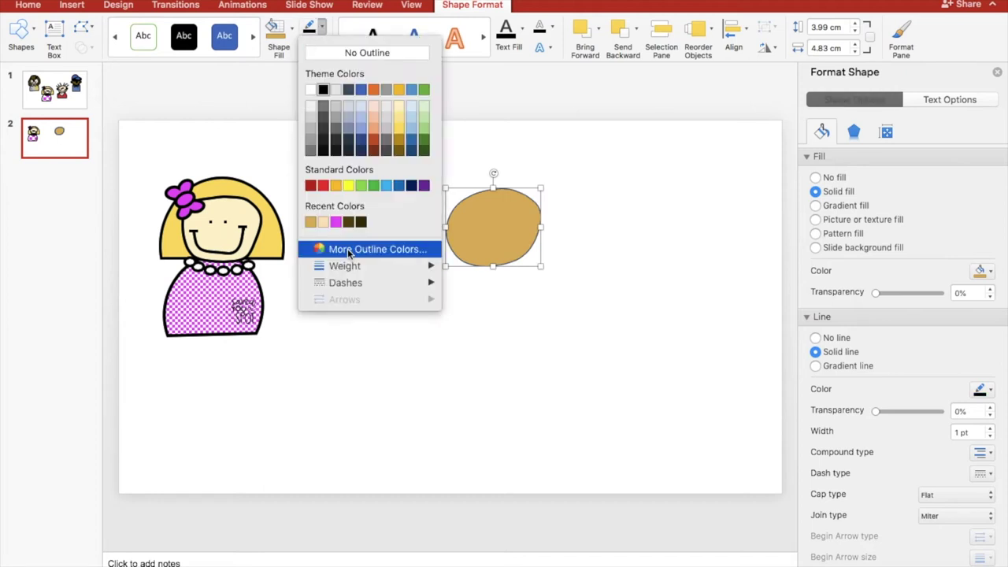
pyautogui.moveTo(383, 268)
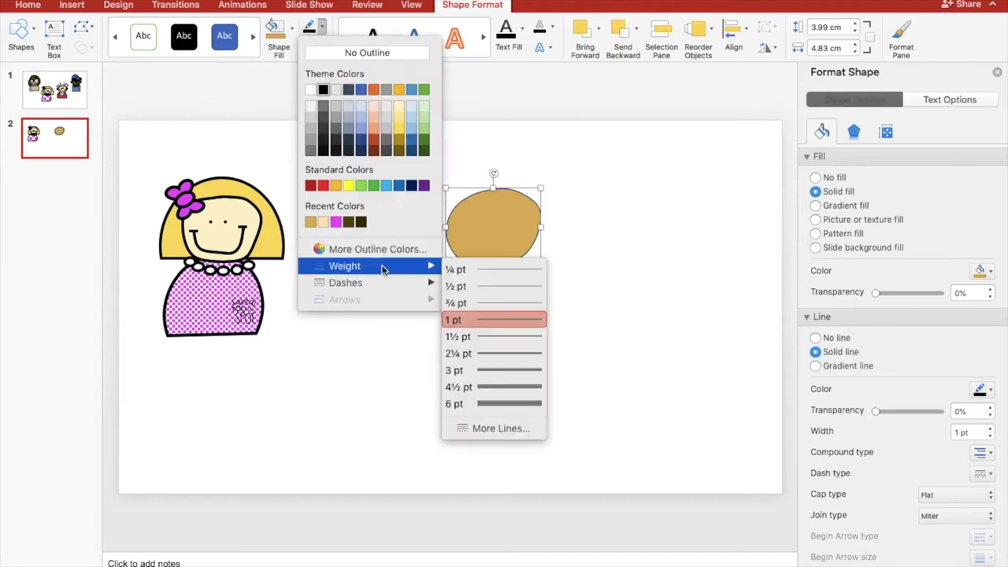
pyautogui.click(518, 387)
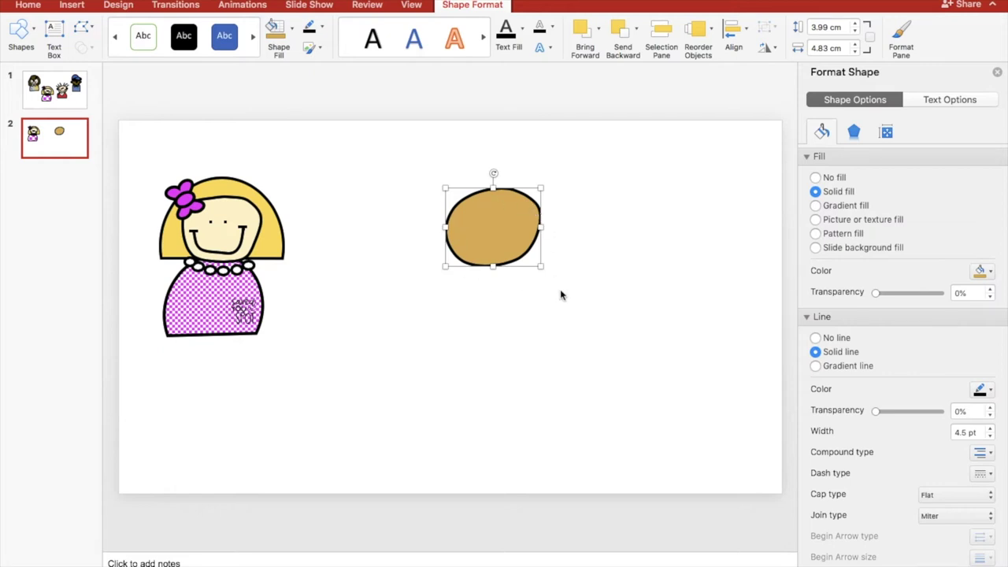
pyautogui.click(574, 236)
pyautogui.click(499, 228)
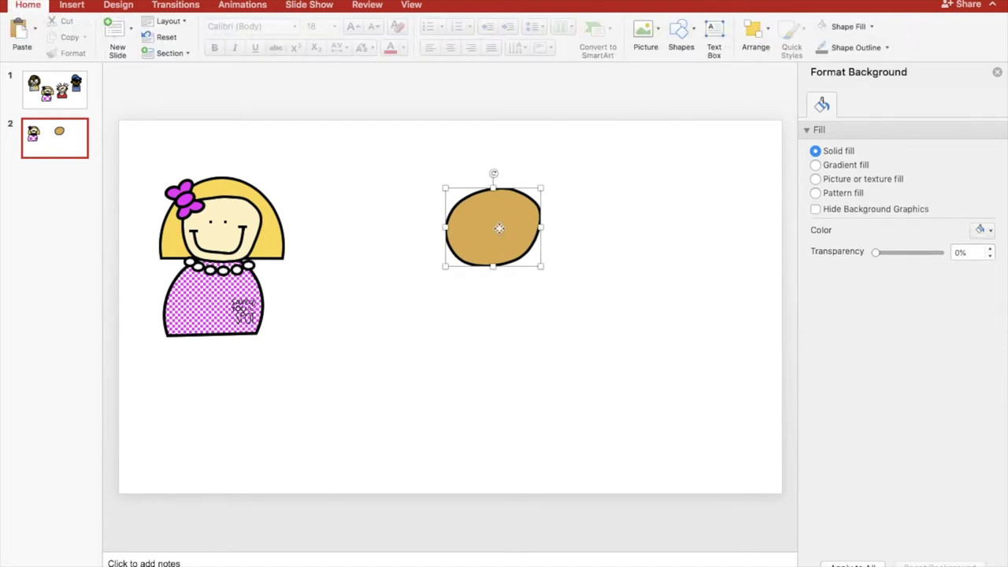
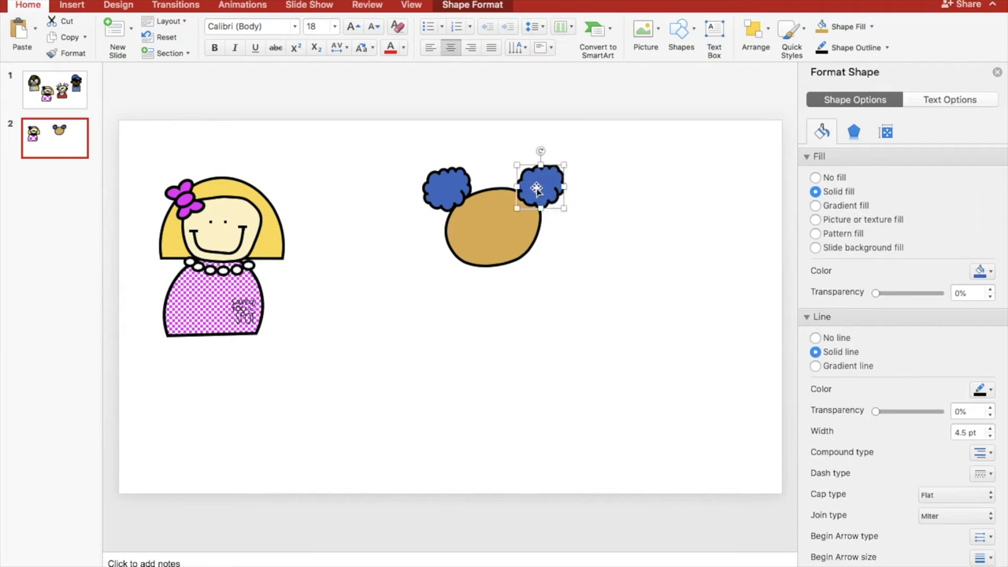
# Step: Enlarge the two blue curly hair puffs on the head and nudge the right one slightly outward
pyautogui.moveTo(517, 187); pyautogui.dragTo(460, 172)
pyautogui.click(452, 182)
pyautogui.click(596, 227)
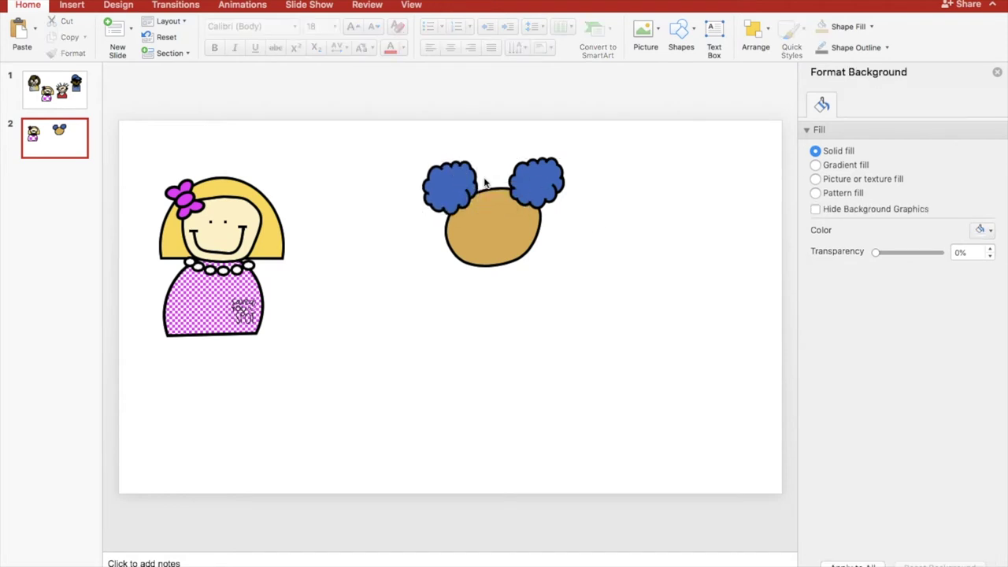
pyautogui.moveTo(545, 191); pyautogui.dragTo(550, 189)
pyautogui.click(598, 241)
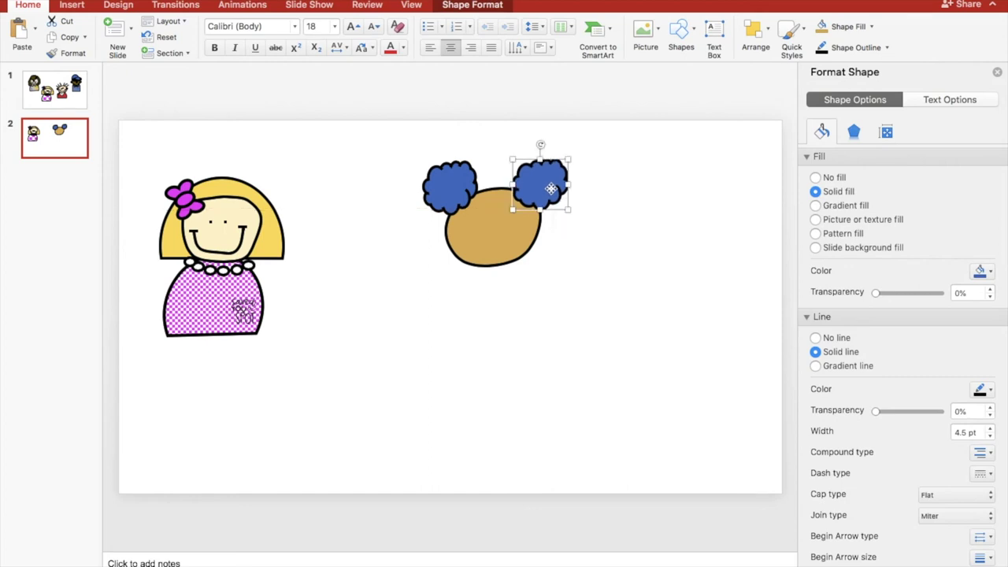
pyautogui.click(611, 214)
pyautogui.click(885, 47)
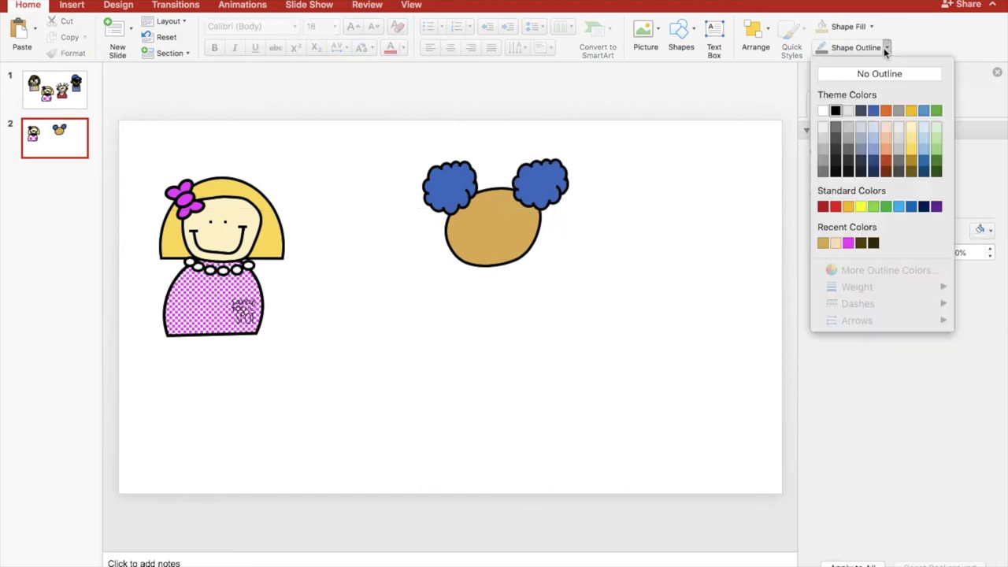
pyautogui.click(849, 170)
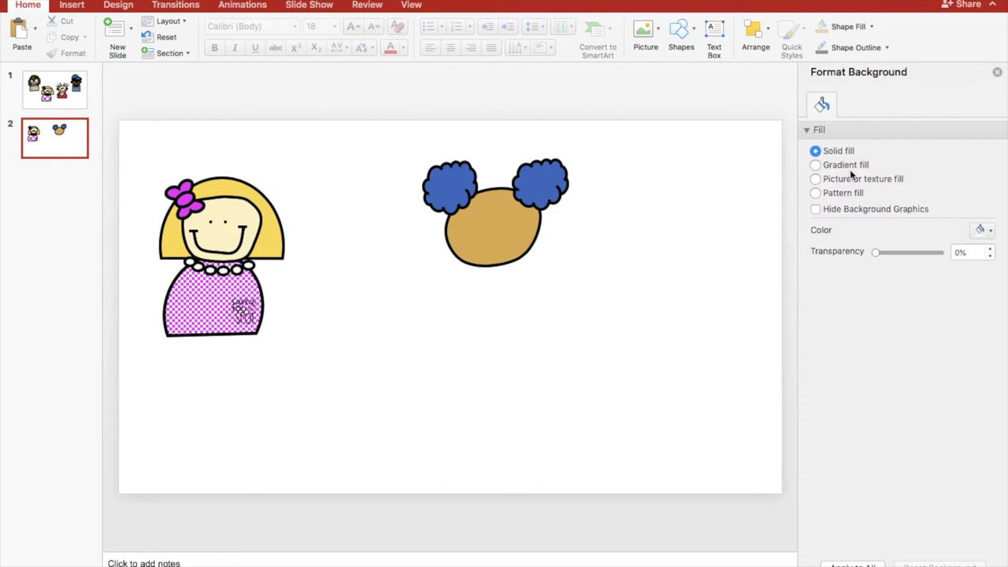
pyautogui.click(872, 27)
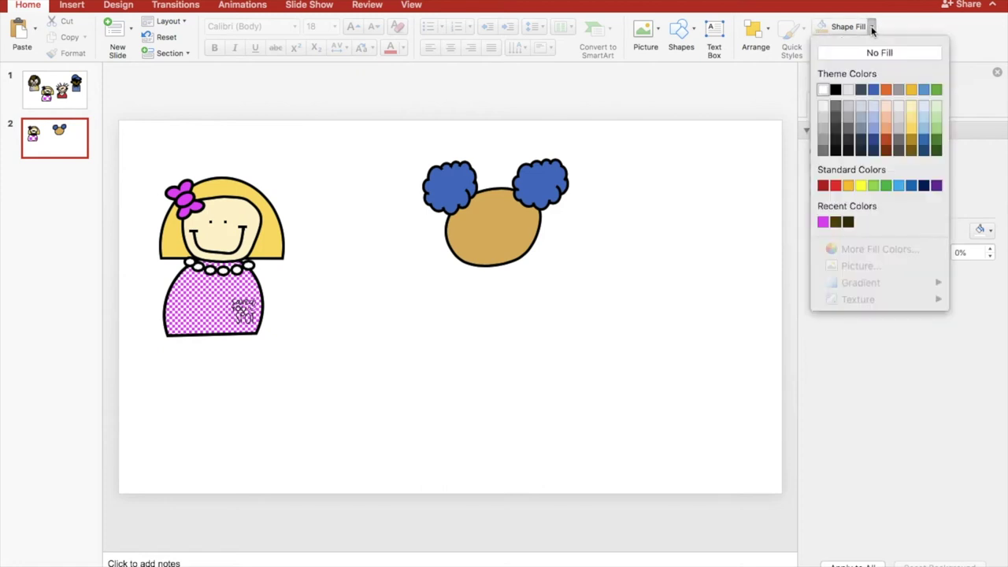
pyautogui.click(847, 150)
# Step: Fill the right hair puff with black from the theme colors
pyautogui.click(548, 189)
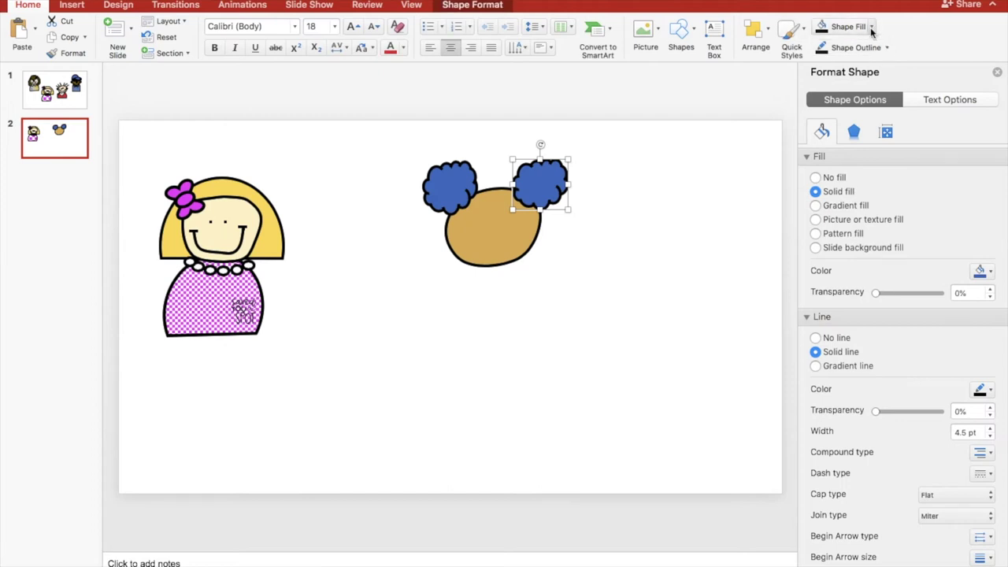
pyautogui.click(872, 27)
pyautogui.click(838, 93)
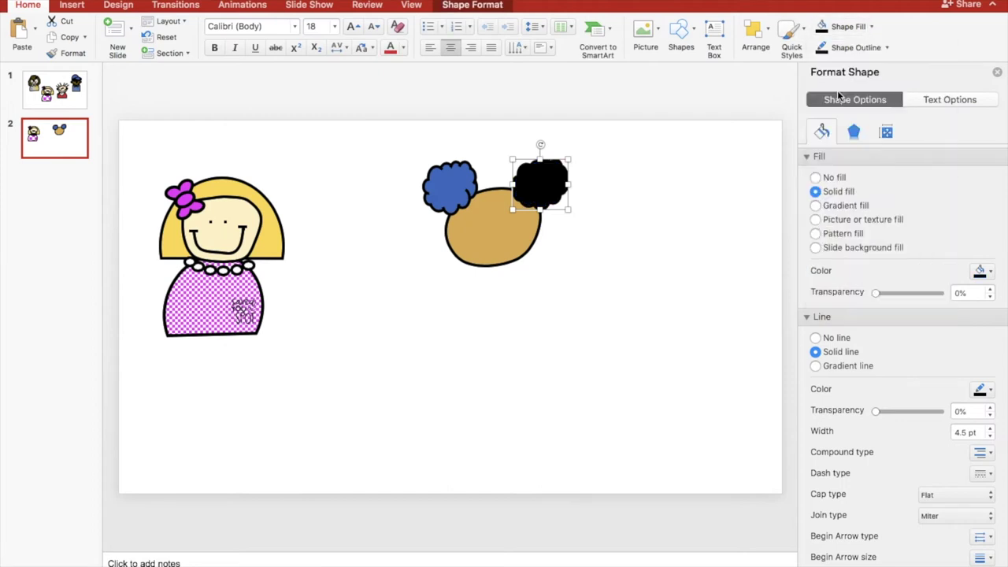
# Step: Fill the left hair puff with the dark brown from the recent colors
pyautogui.click(448, 174)
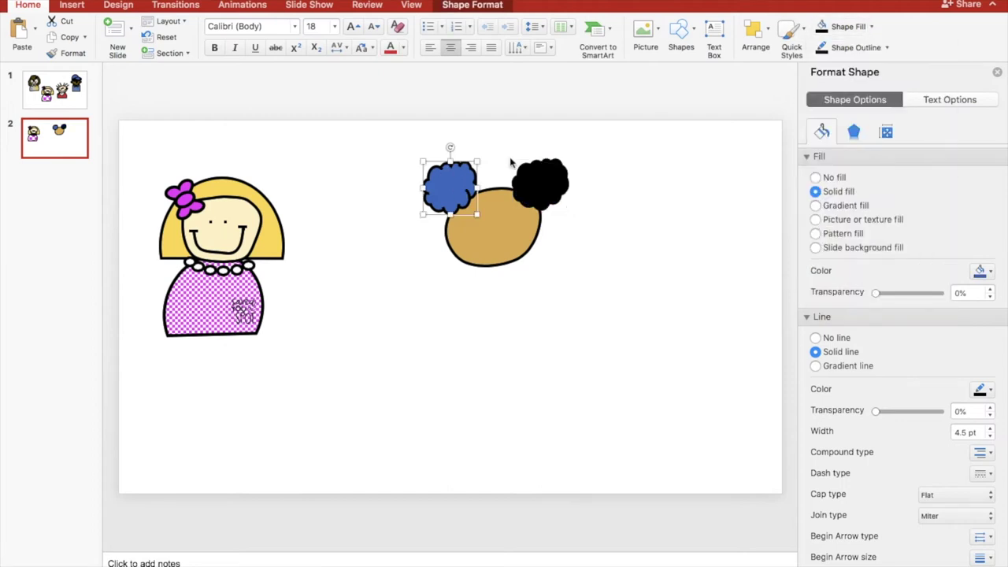
pyautogui.click(871, 28)
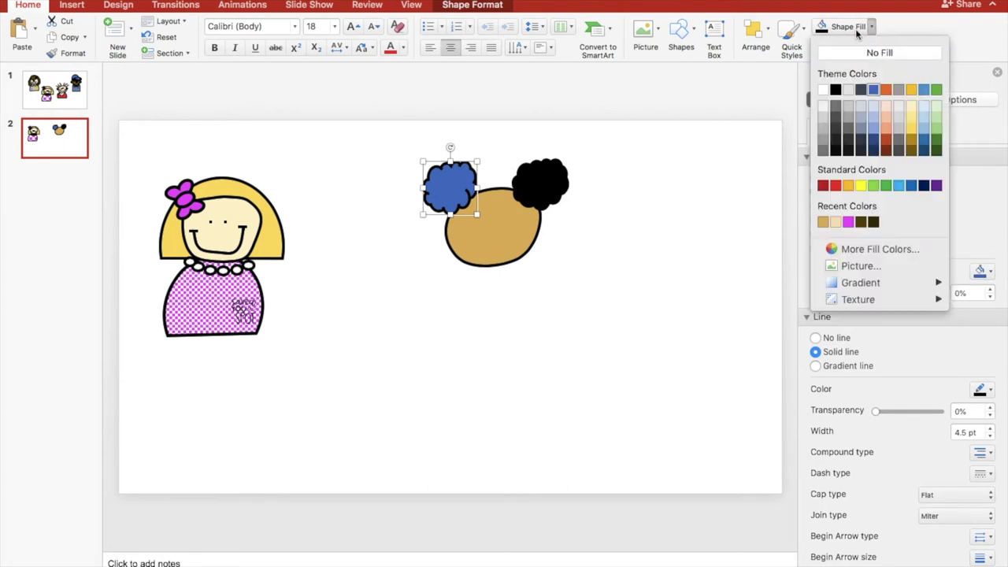
pyautogui.click(863, 223)
pyautogui.click(545, 182)
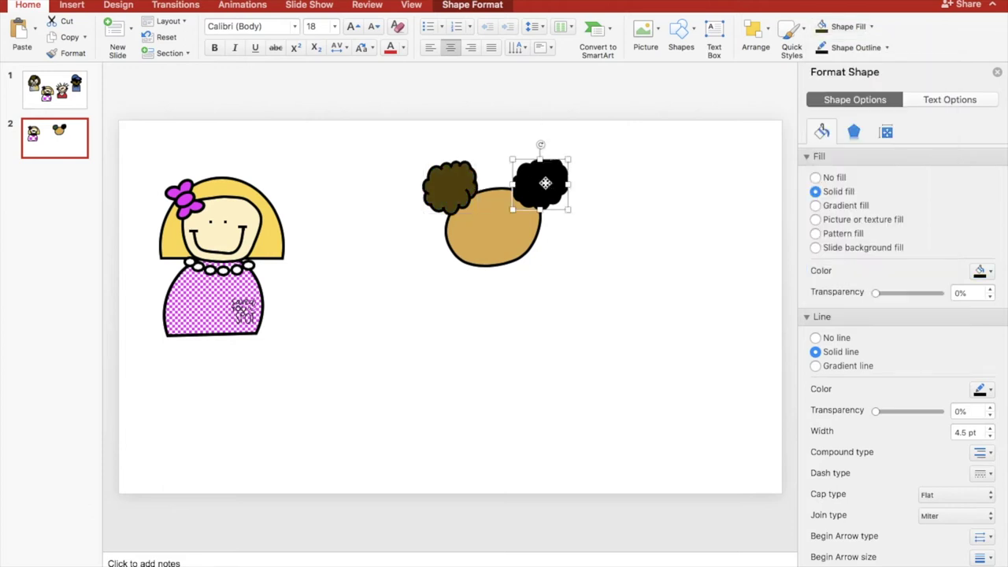
pyautogui.click(444, 187)
pyautogui.click(612, 252)
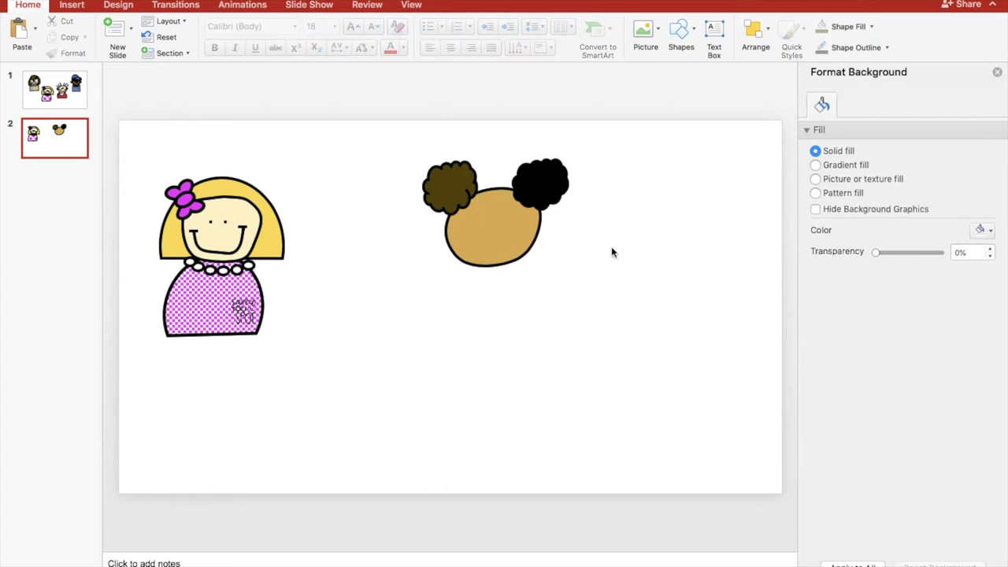
# Step: Fill the right hair puff with the same dark brown as the left one
pyautogui.click(551, 186)
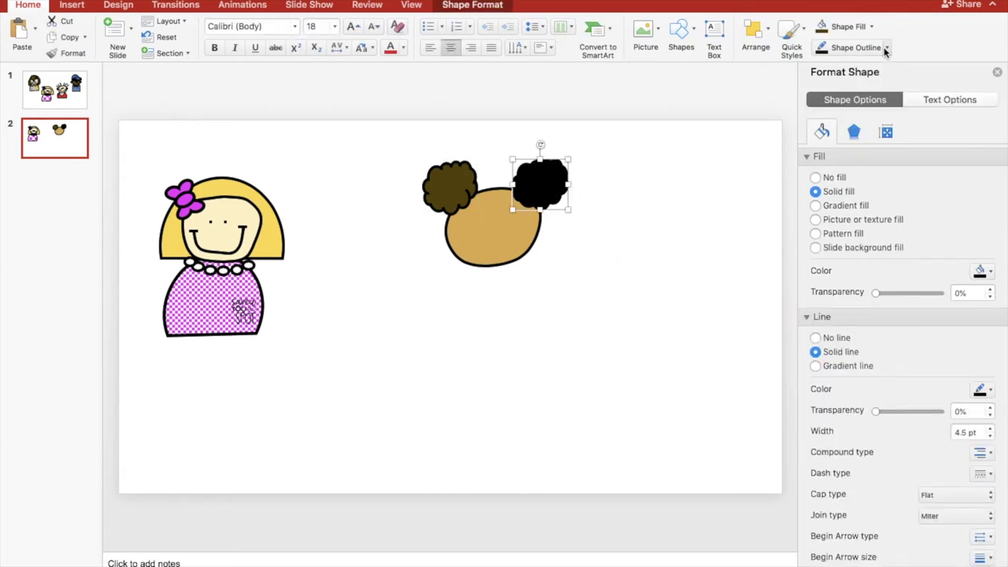
pyautogui.click(885, 49)
pyautogui.click(872, 30)
pyautogui.click(864, 29)
pyautogui.click(626, 266)
pyautogui.click(544, 188)
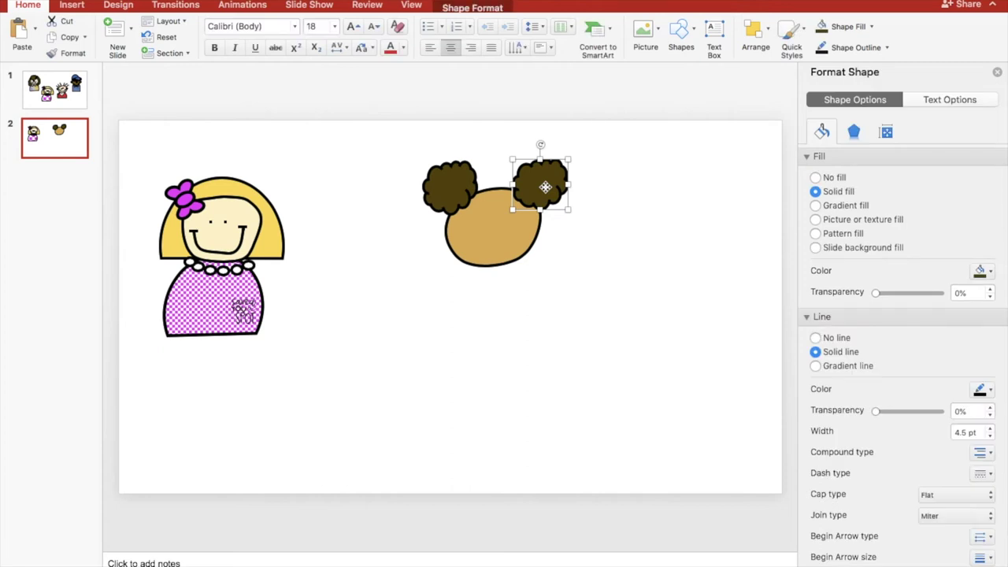
# Step: Nudge the right hair puff slightly inward on the head and move it back outward
pyautogui.moveTo(544, 186); pyautogui.dragTo(540, 185)
pyautogui.click(590, 262)
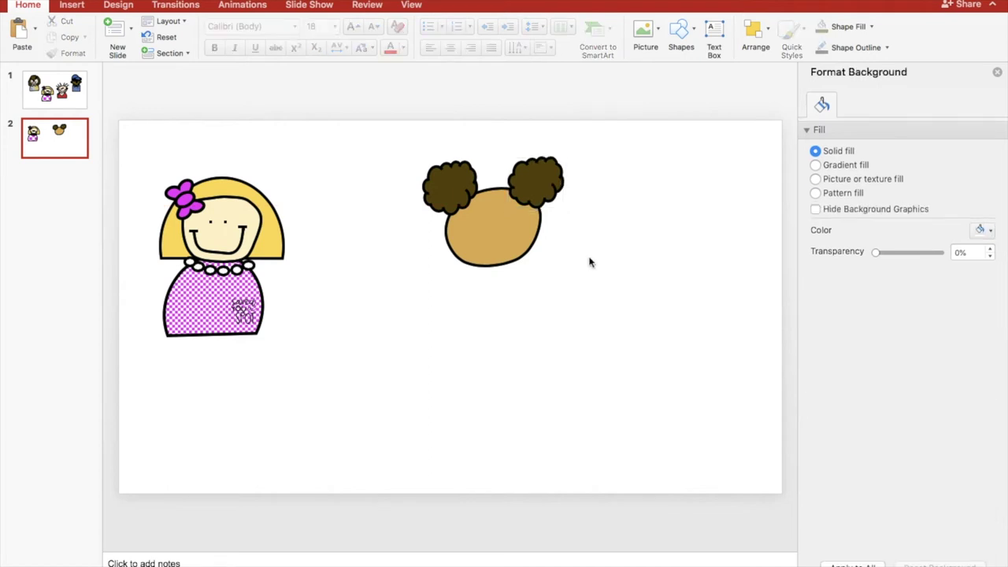
pyautogui.moveTo(535, 178); pyautogui.dragTo(542, 184)
pyautogui.click(586, 330)
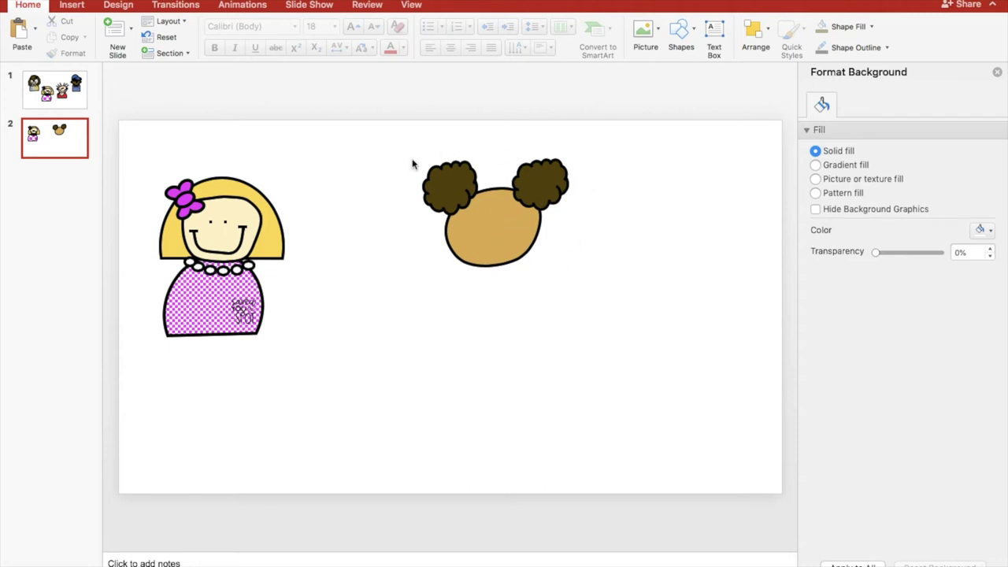
# Step: Group the head with both hair puffs and scale the group down slightly
pyautogui.moveTo(391, 151); pyautogui.dragTo(610, 331)
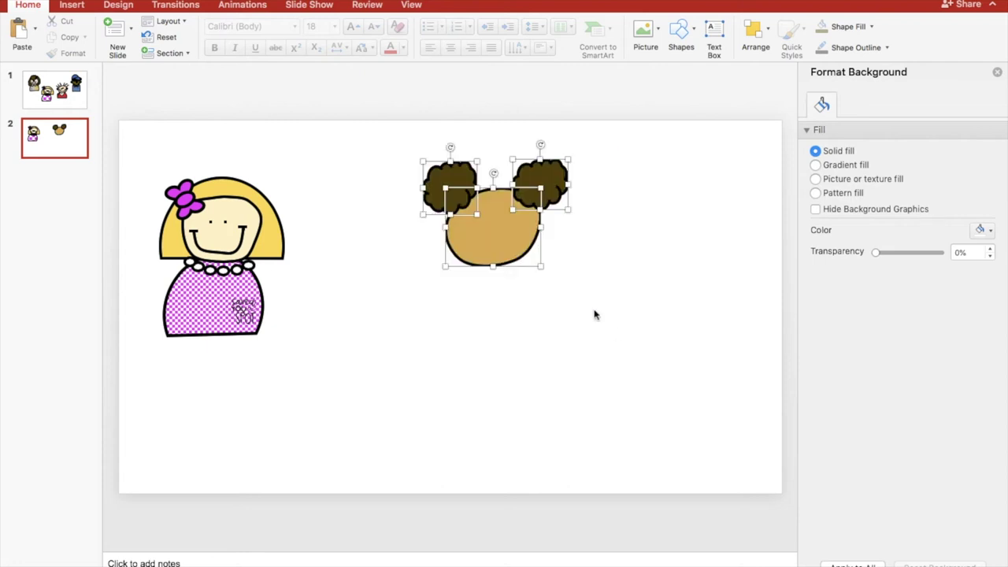
pyautogui.rightClick(489, 229)
pyautogui.moveTo(555, 290)
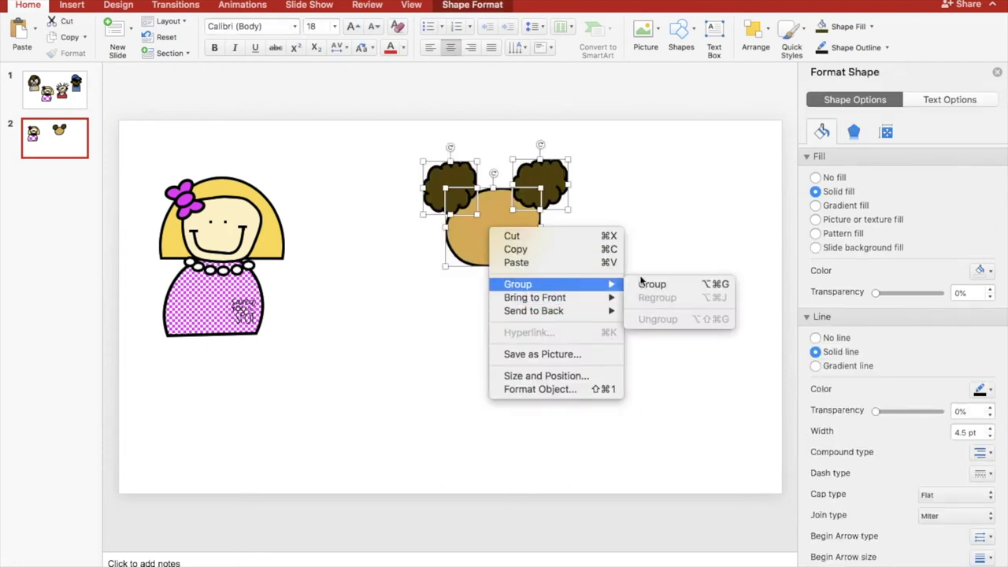
pyautogui.click(665, 285)
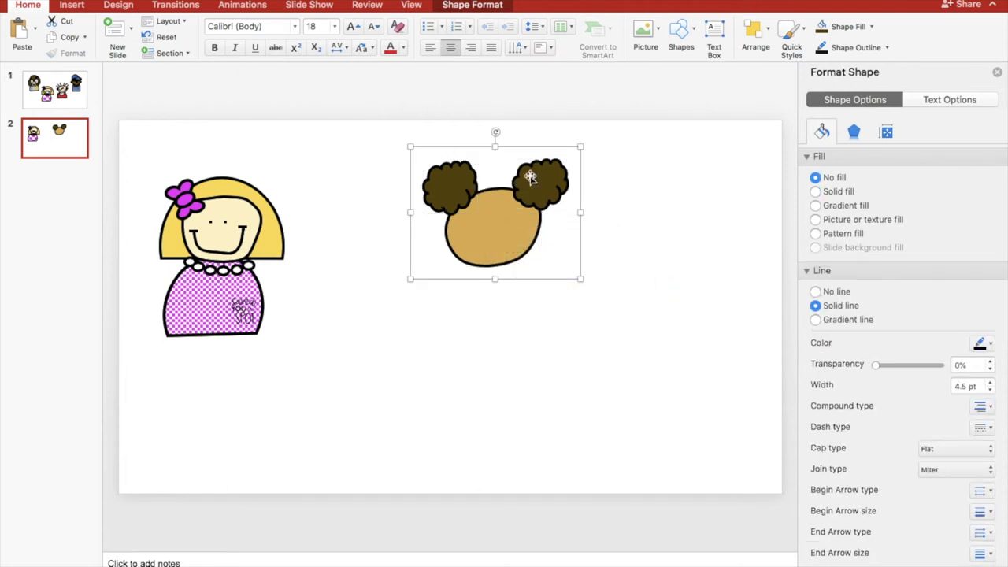
pyautogui.moveTo(579, 278)
pyautogui.mouseDown()
pyautogui.moveTo(661, 343)
pyautogui.moveTo(565, 268)
pyautogui.mouseUp()
pyautogui.click(639, 263)
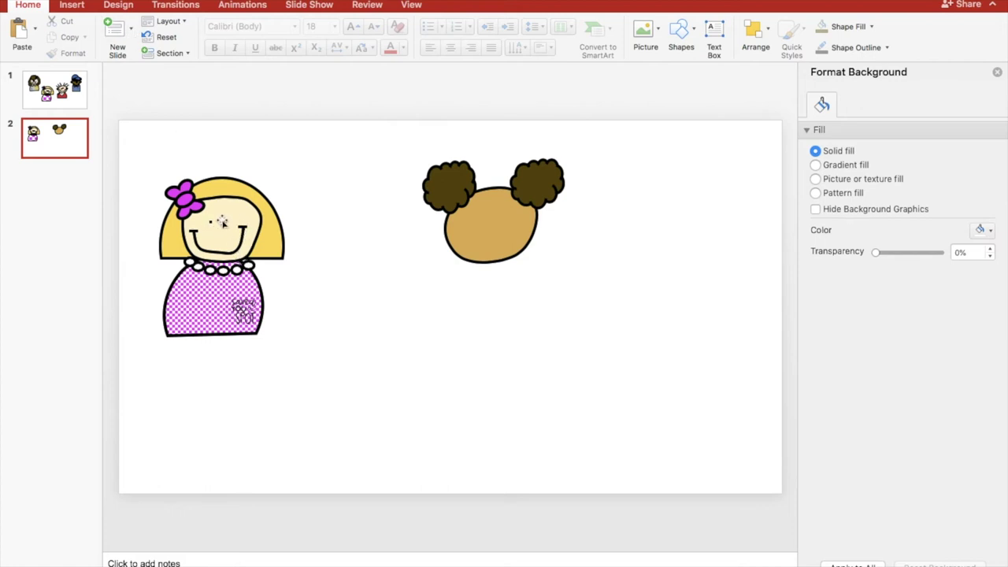
# Step: Draw a tiny rectangle in the blank area beside the head as the first eye
pyautogui.click(697, 36)
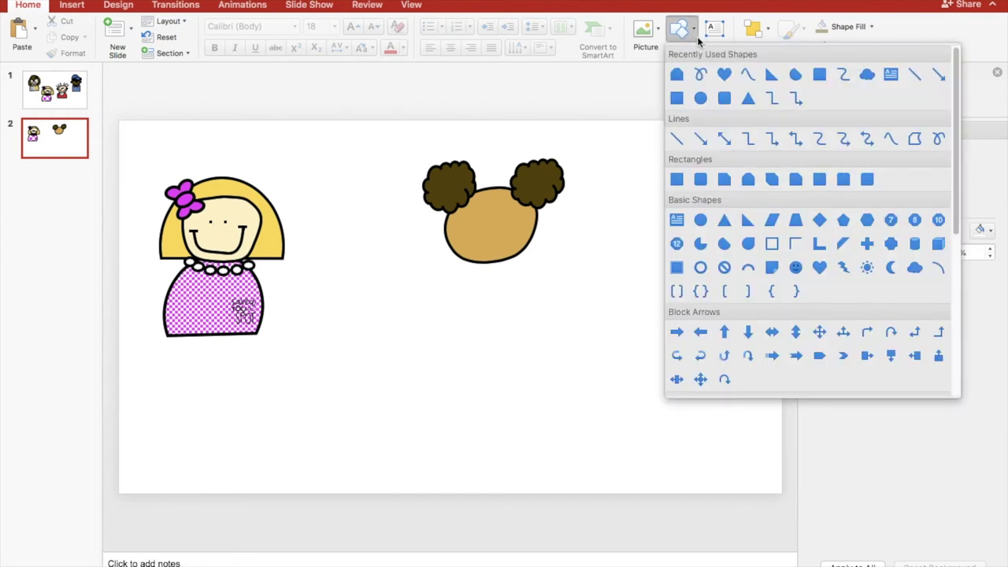
pyautogui.click(679, 99)
pyautogui.moveTo(567, 243); pyautogui.dragTo(568, 244)
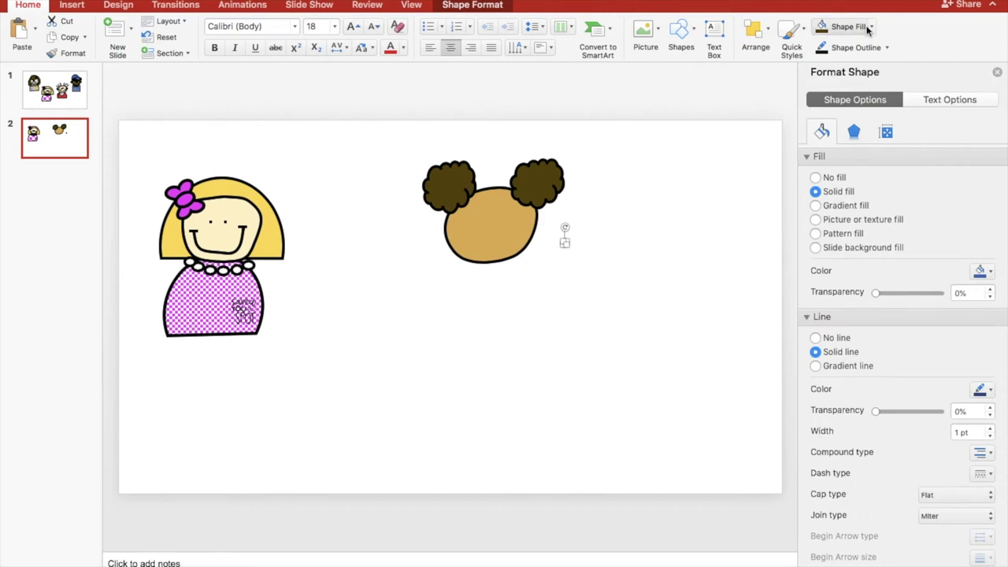
# Step: Give the tiny eye shape a black fill and a black outline
pyautogui.click(885, 47)
pyautogui.moveTo(857, 287)
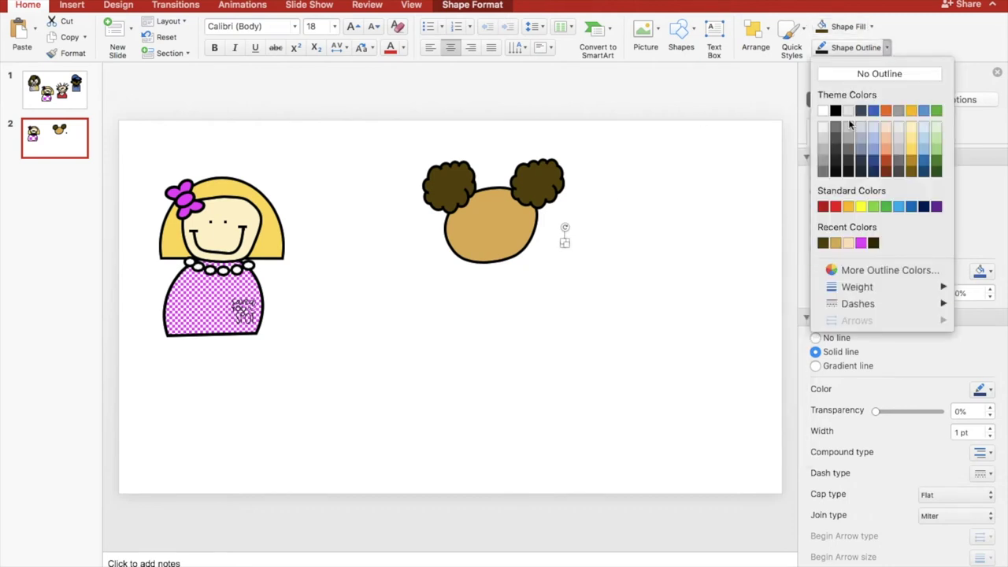
pyautogui.click(872, 27)
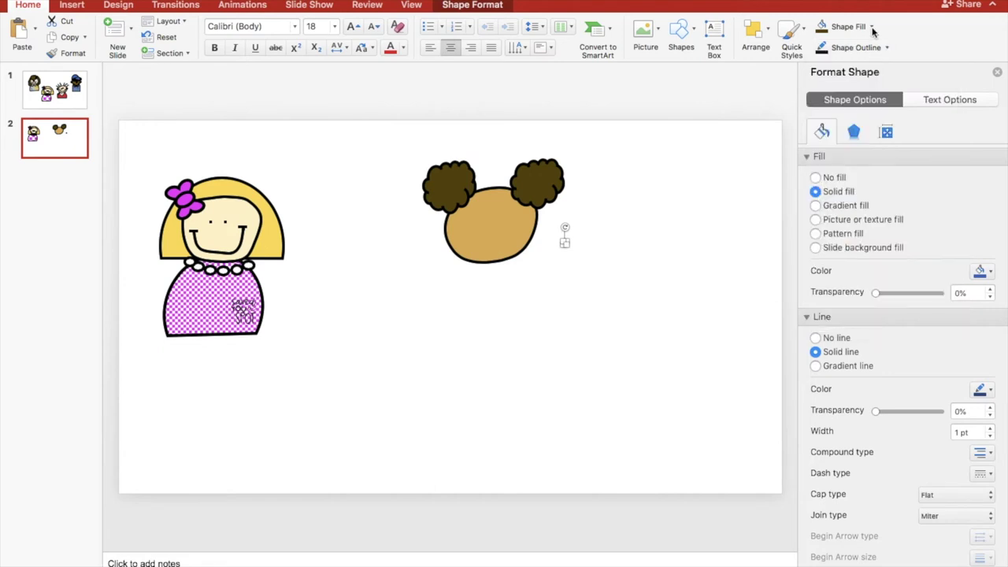
pyautogui.click(872, 27)
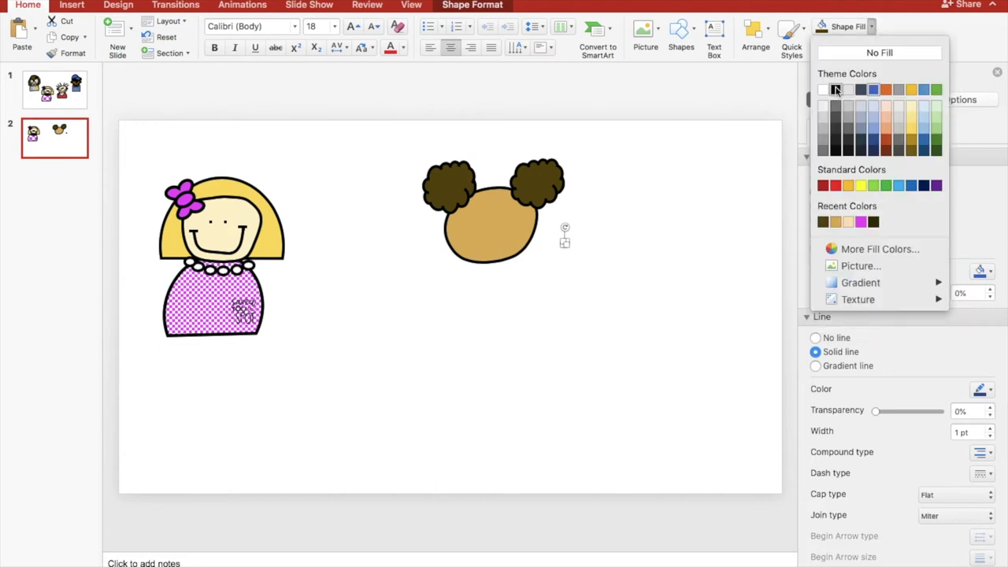
pyautogui.click(835, 89)
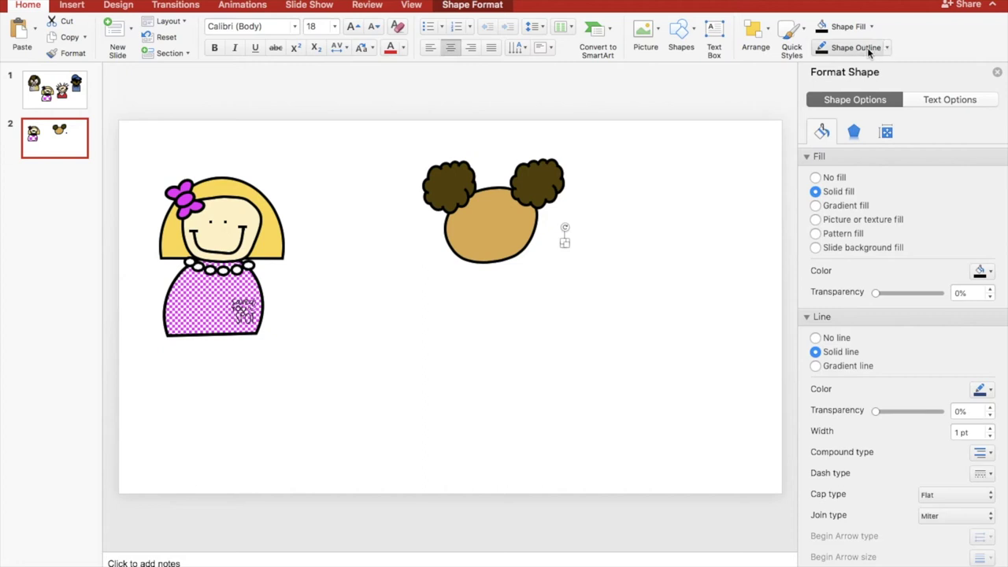
pyautogui.click(886, 48)
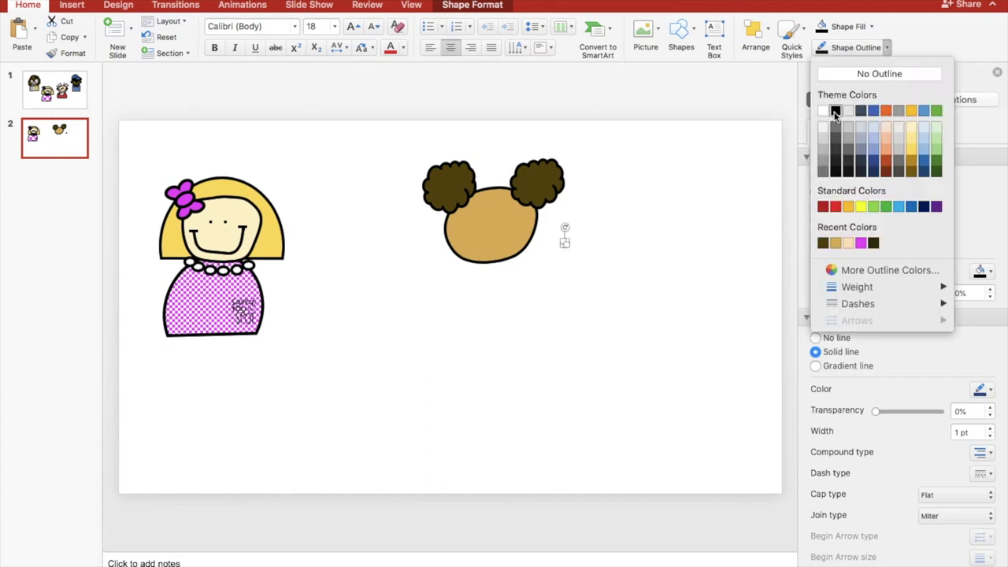
pyautogui.click(836, 112)
pyautogui.click(621, 293)
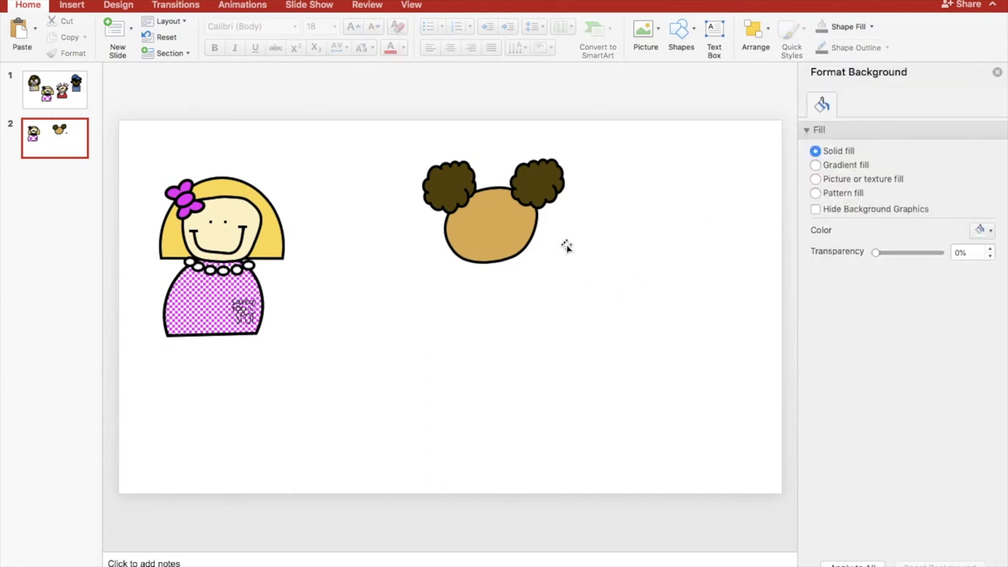
# Step: Move the black eye onto the left half of the tan face
pyautogui.moveTo(562, 236); pyautogui.dragTo(482, 218)
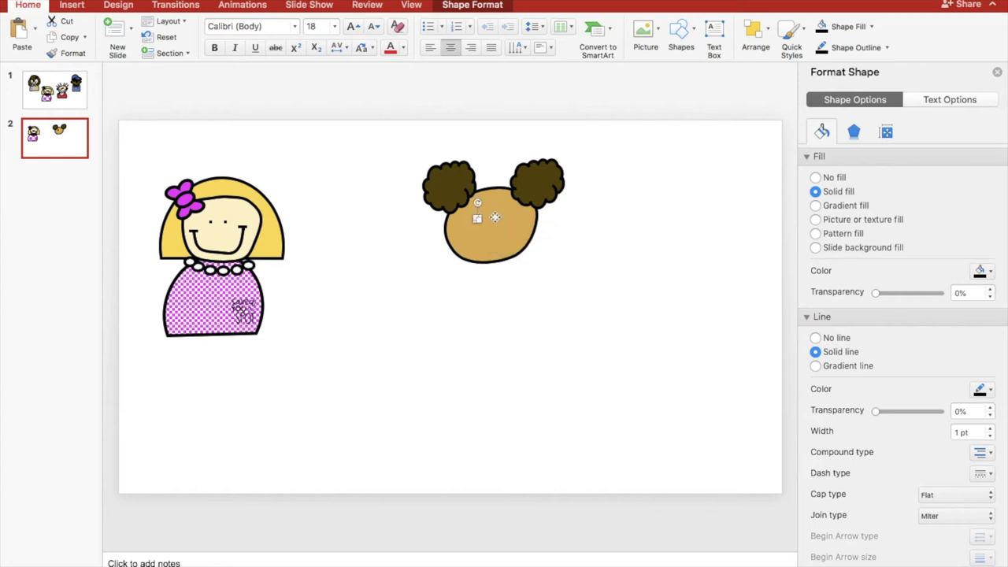
pyautogui.click(495, 218)
pyautogui.click(492, 315)
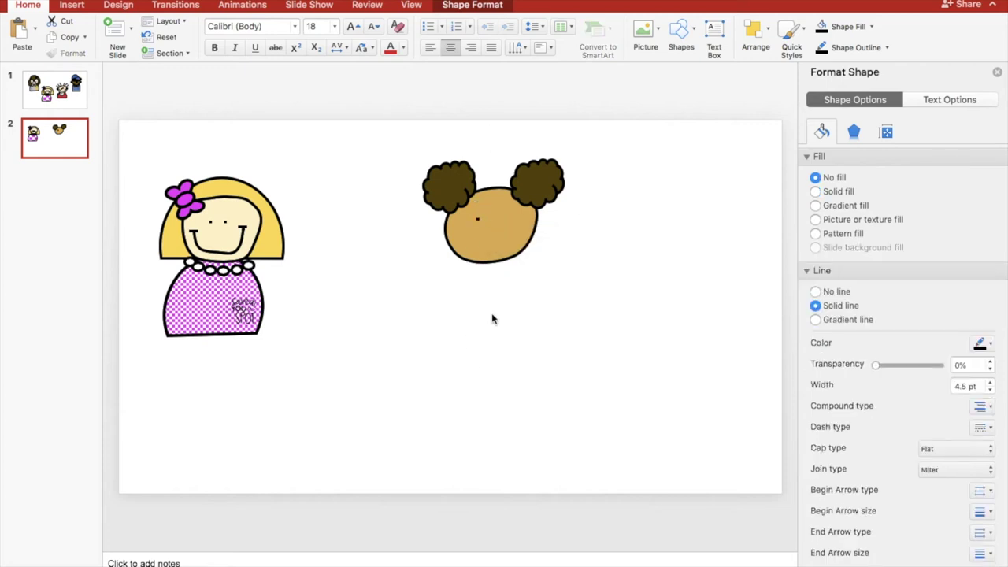
# Step: Try to duplicate the eye by copying and pasting it
pyautogui.click(477, 218)
pyautogui.click(477, 217)
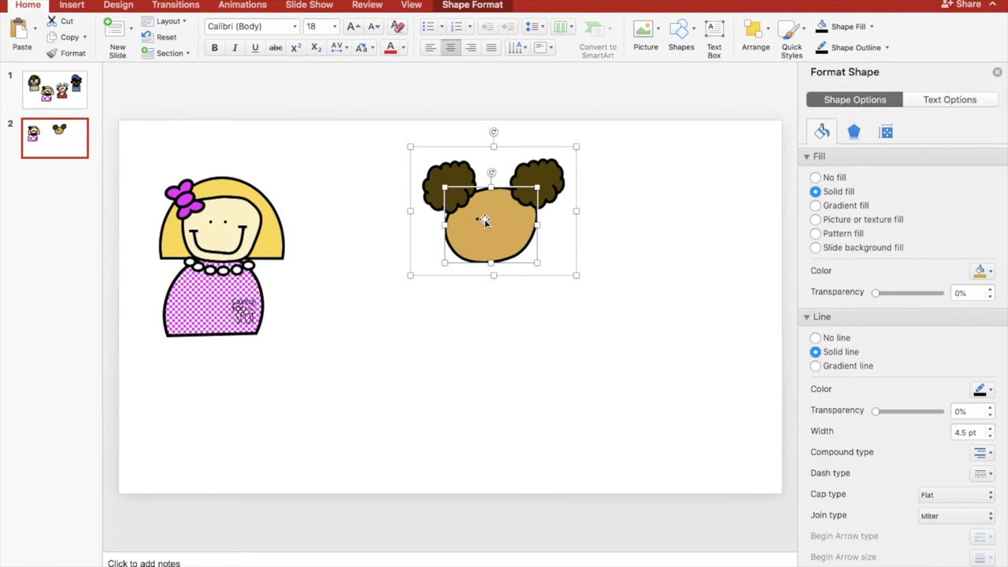
pyautogui.click(496, 331)
pyautogui.hotkey('ctrl', 'v')
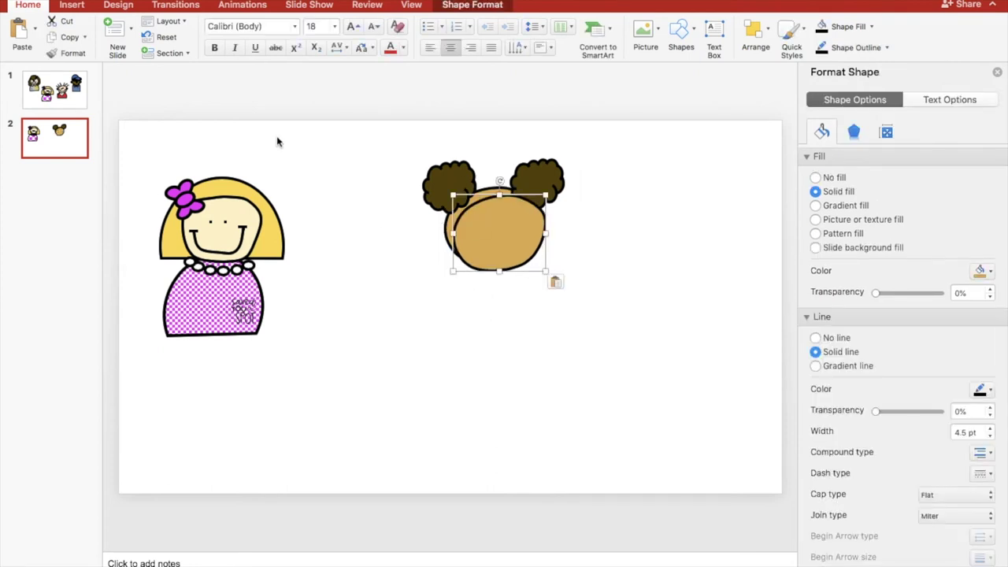
pyautogui.click(367, 196)
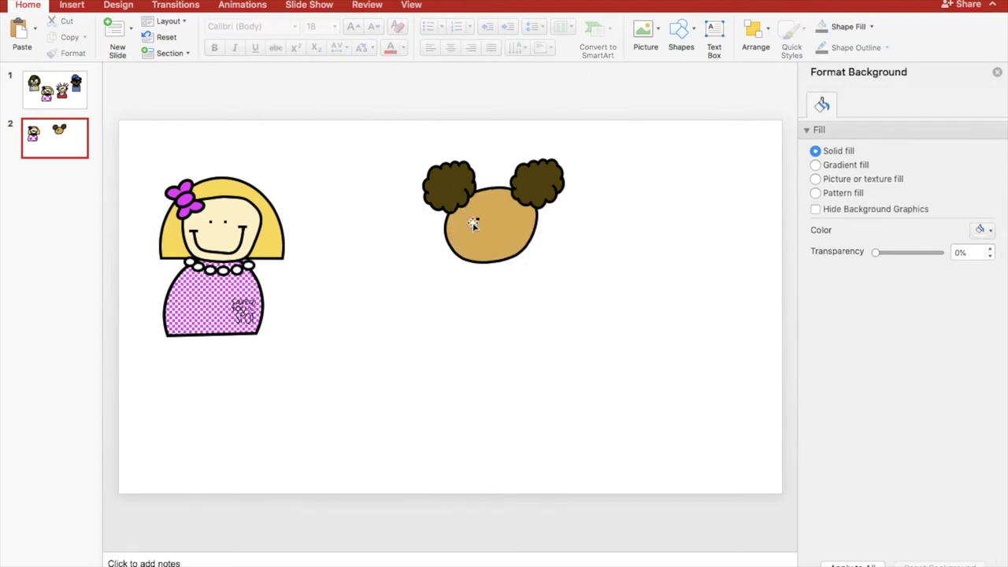
# Step: Duplicate the eye and place the copy level with the first one on the right half of the face
pyautogui.click(478, 218)
pyautogui.click(477, 219)
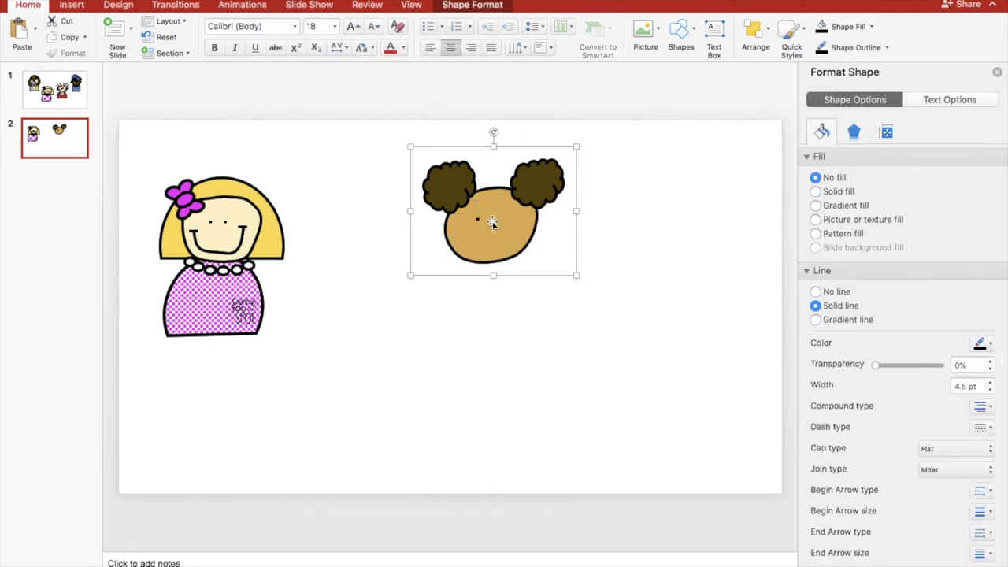
pyautogui.click(483, 222)
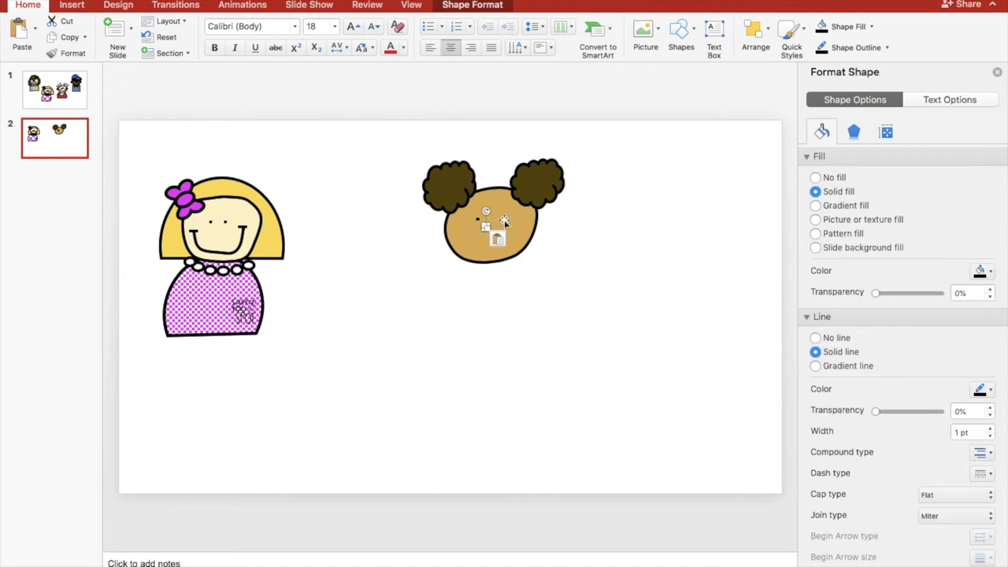
pyautogui.click(490, 224)
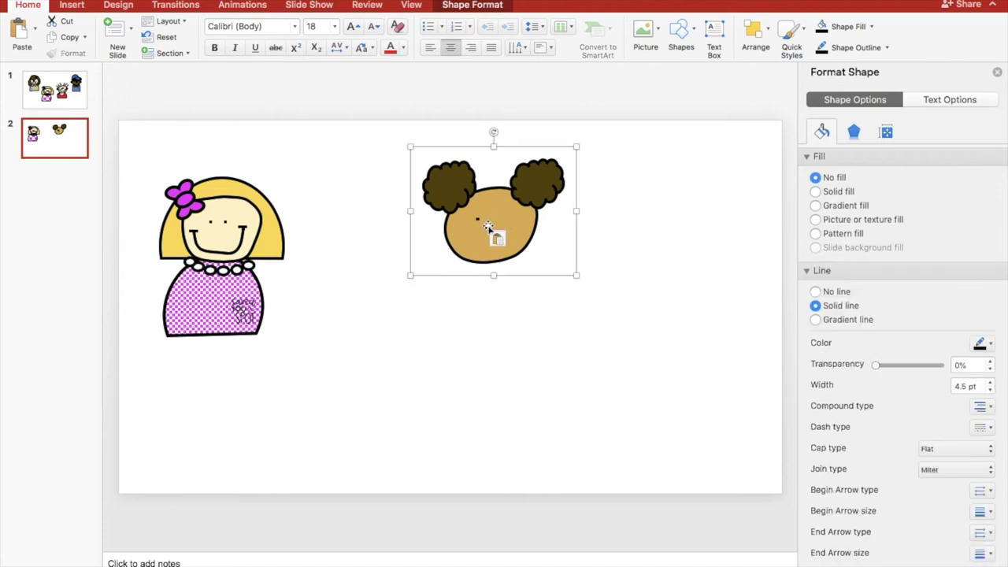
pyautogui.click(485, 225)
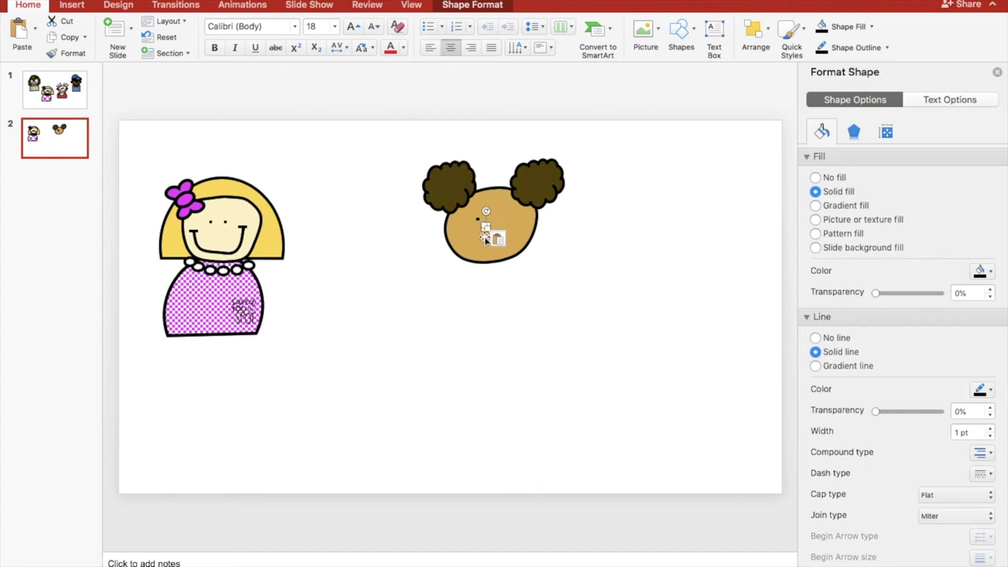
pyautogui.press('Delete')
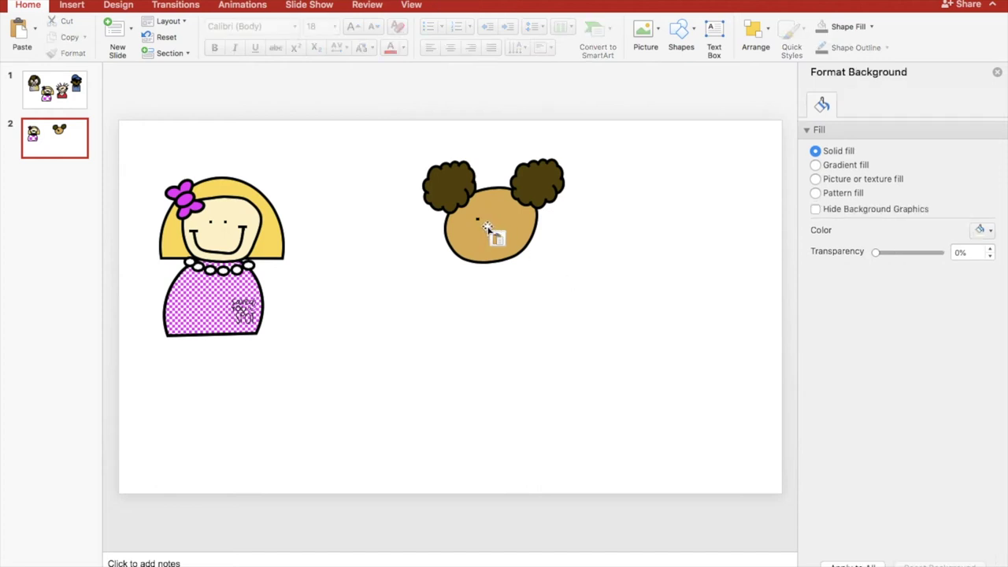
pyautogui.moveTo(487, 226); pyautogui.dragTo(499, 219)
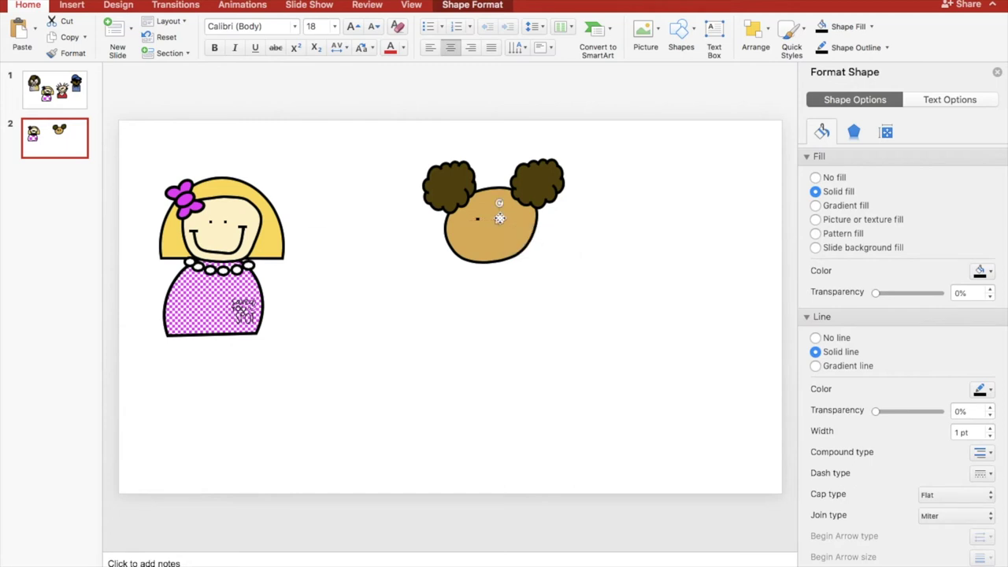
pyautogui.click(562, 293)
# Step: Move the grouped head and hair slightly down and to the right so the eyes sit higher on the face
pyautogui.moveTo(488, 218); pyautogui.dragTo(491, 227)
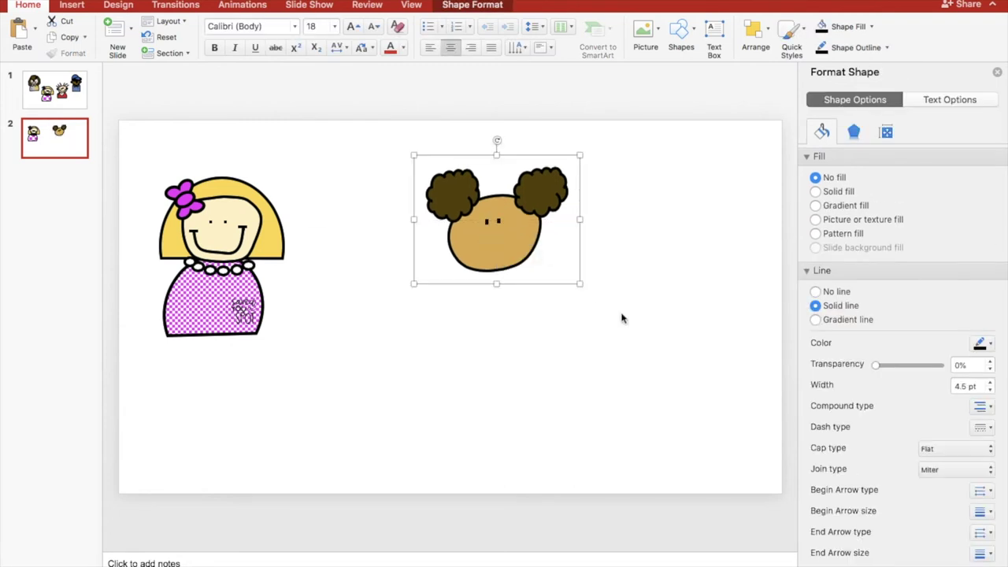
pyautogui.click(589, 358)
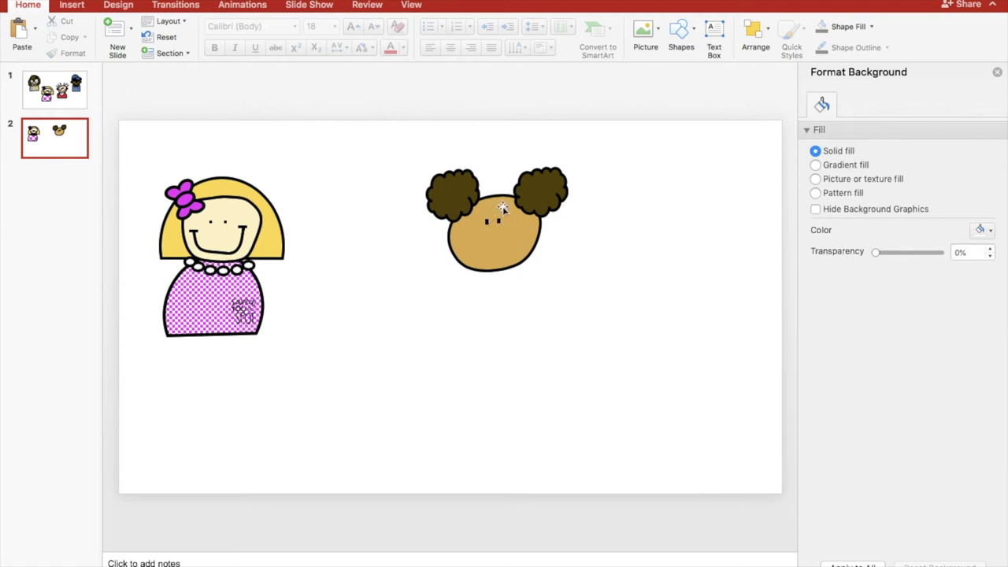
pyautogui.moveTo(502, 208); pyautogui.dragTo(508, 206)
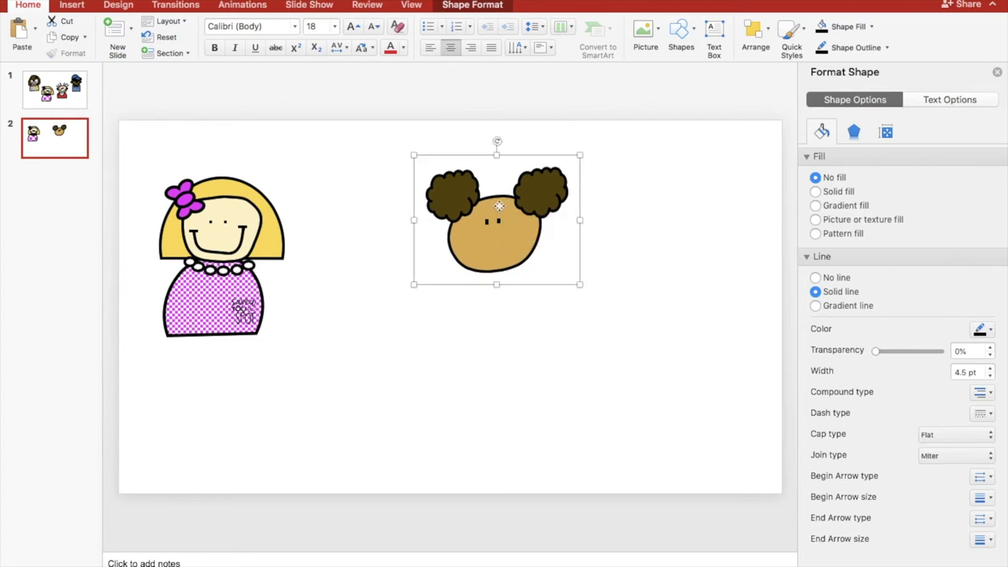
pyautogui.click(605, 268)
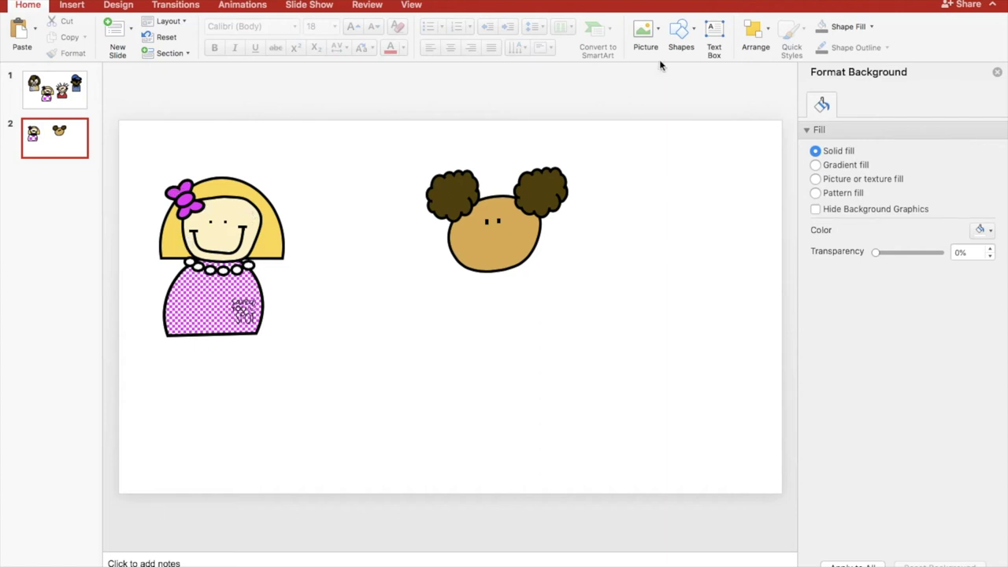
# Step: Draw an open curved smile across the lower half of the tan face with the Curve shape
pyautogui.click(694, 33)
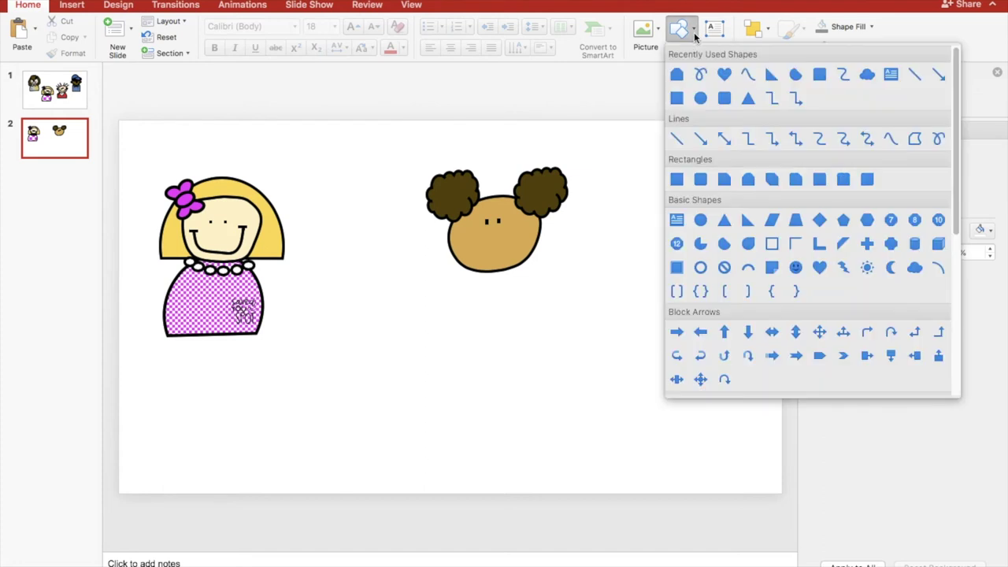
pyautogui.click(748, 75)
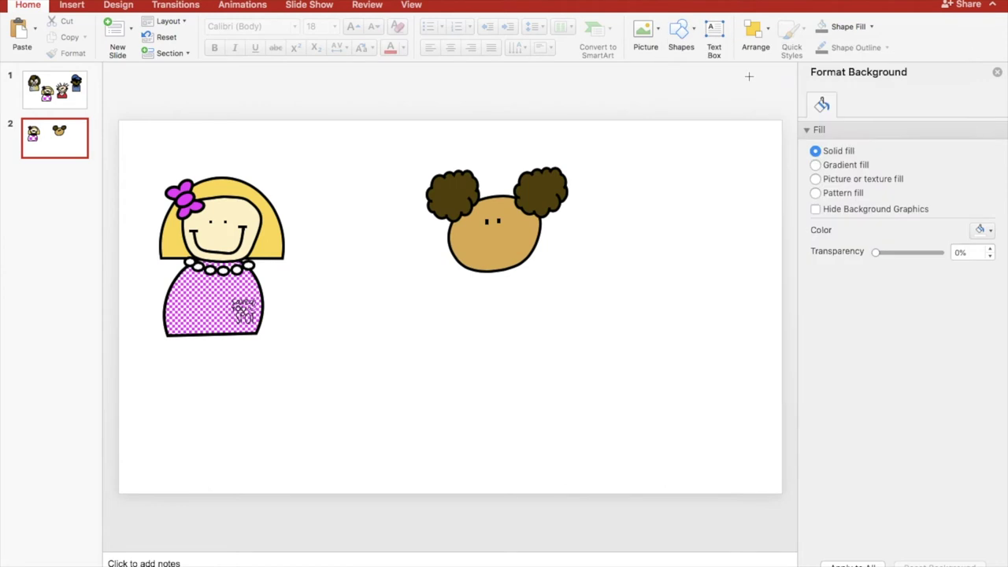
pyautogui.click(470, 256)
pyautogui.click(507, 258)
pyautogui.doubleClick(523, 233)
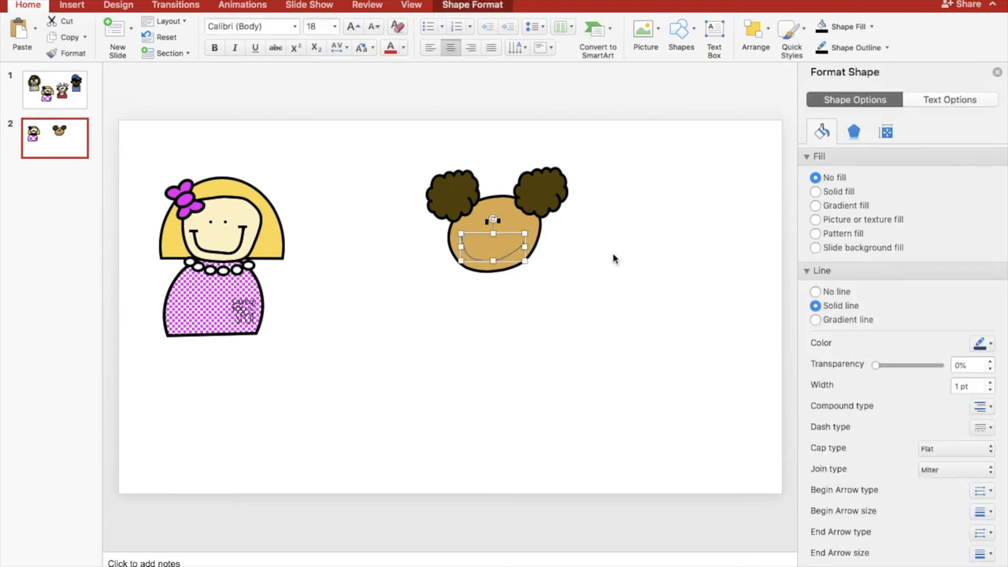
pyautogui.click(441, 277)
# Step: Give the smile curve a black outline with a weight of 4½ pt
pyautogui.click(504, 249)
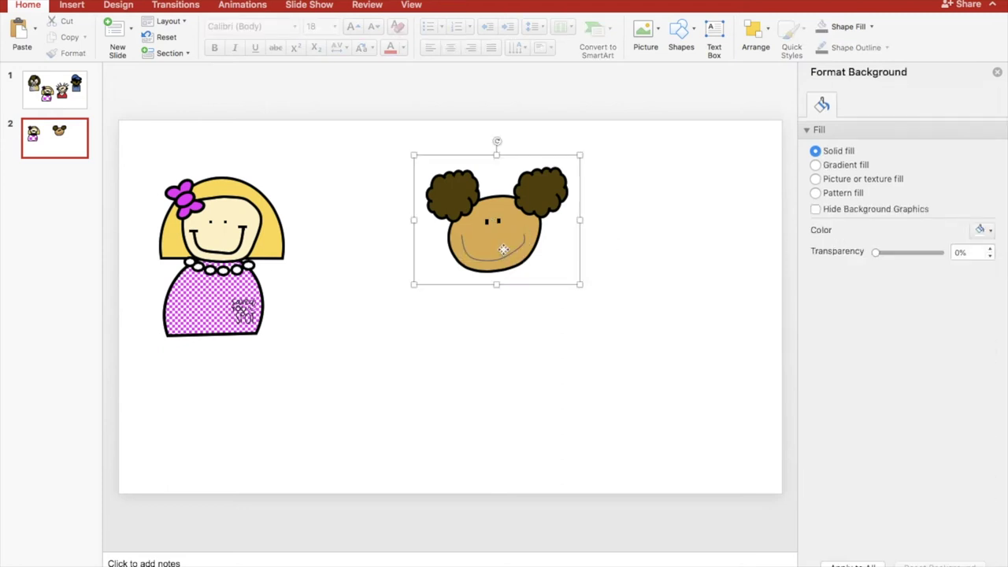
pyautogui.click(504, 249)
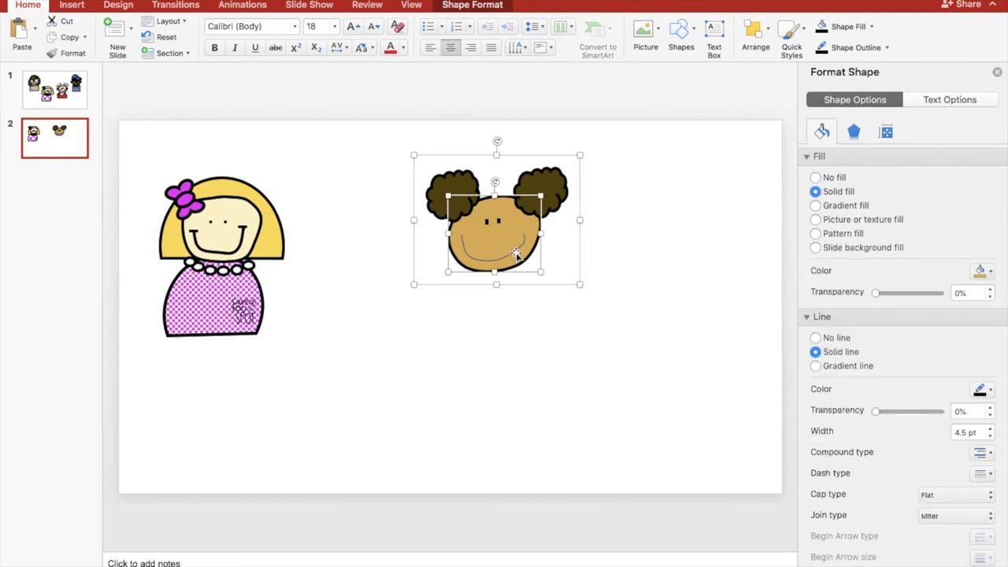
pyautogui.click(507, 329)
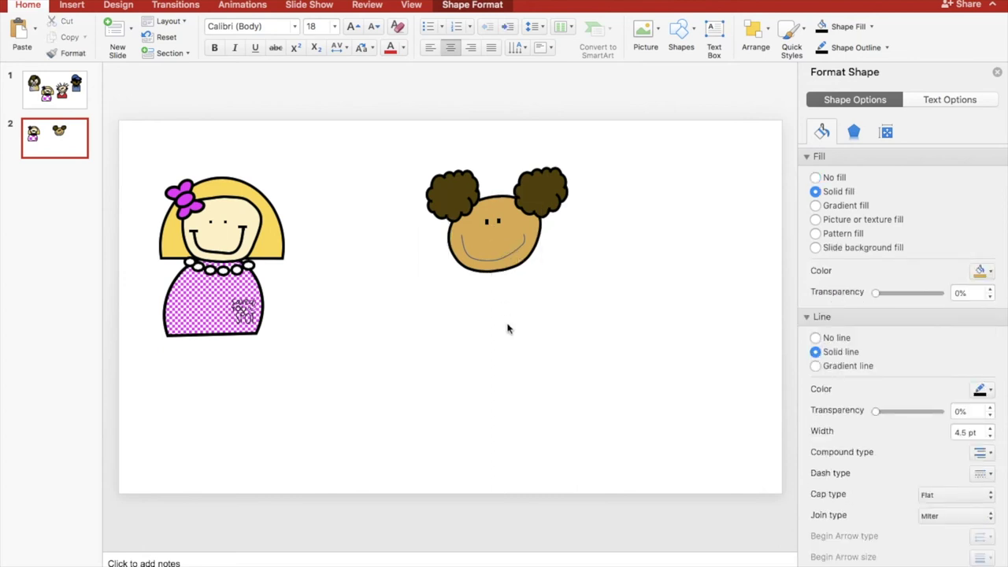
pyautogui.click(500, 256)
pyautogui.click(500, 256)
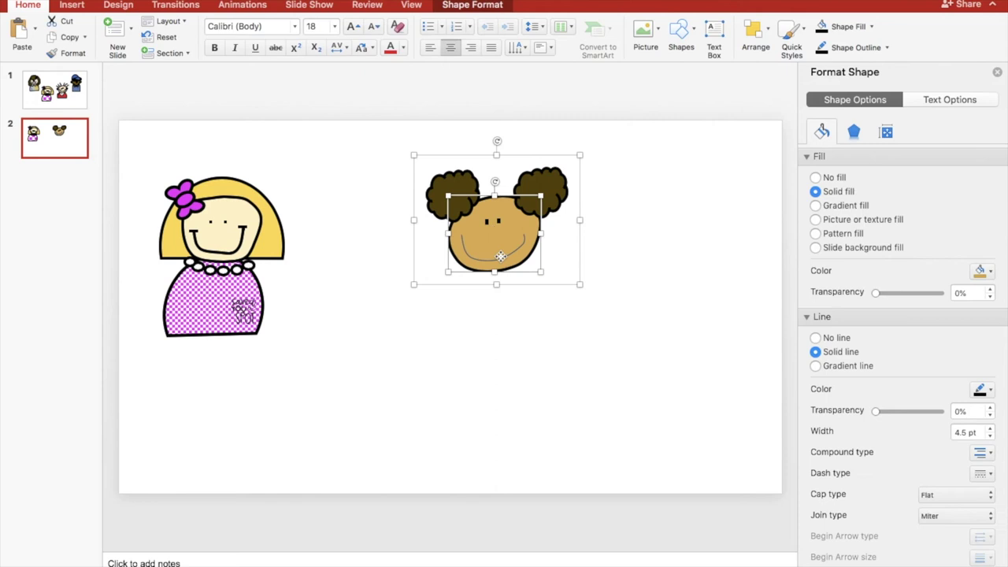
pyautogui.click(524, 239)
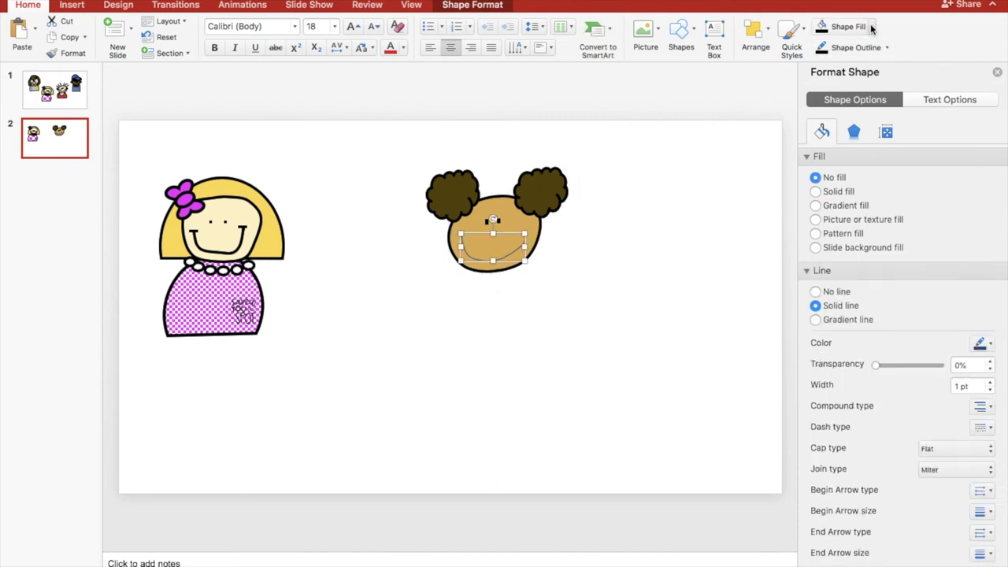
pyautogui.click(885, 48)
pyautogui.click(835, 112)
pyautogui.click(886, 48)
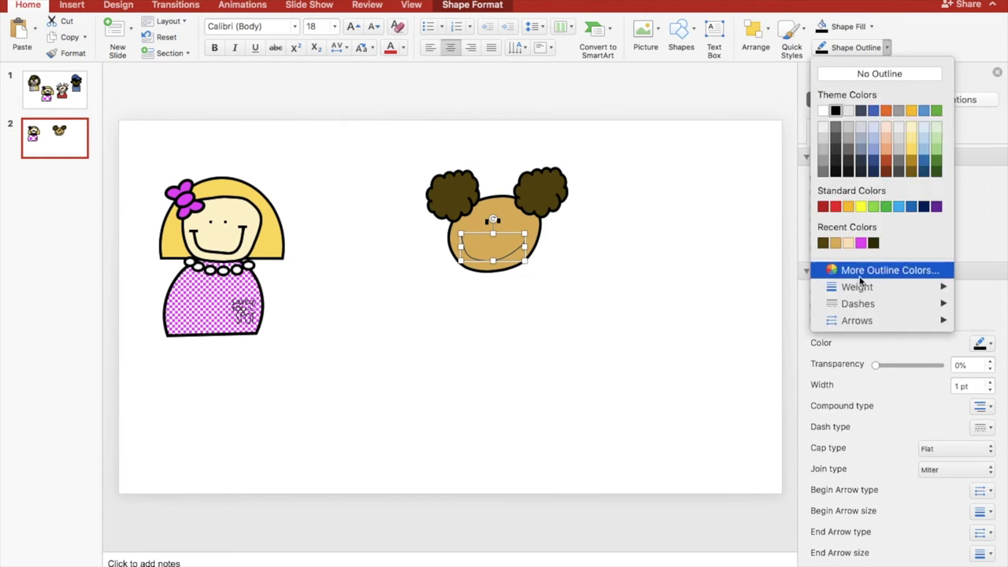
pyautogui.moveTo(866, 288)
pyautogui.click(759, 416)
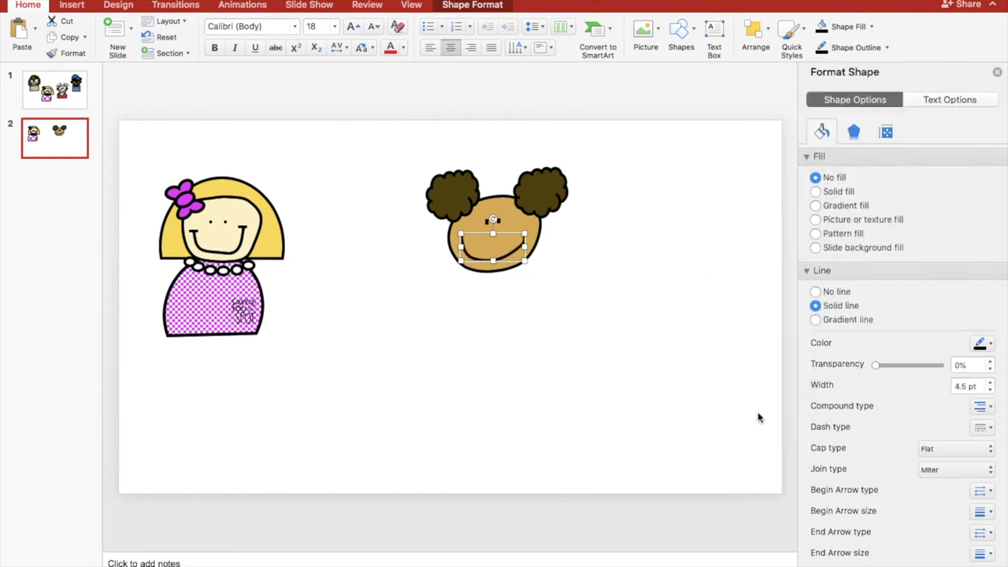
pyautogui.click(603, 313)
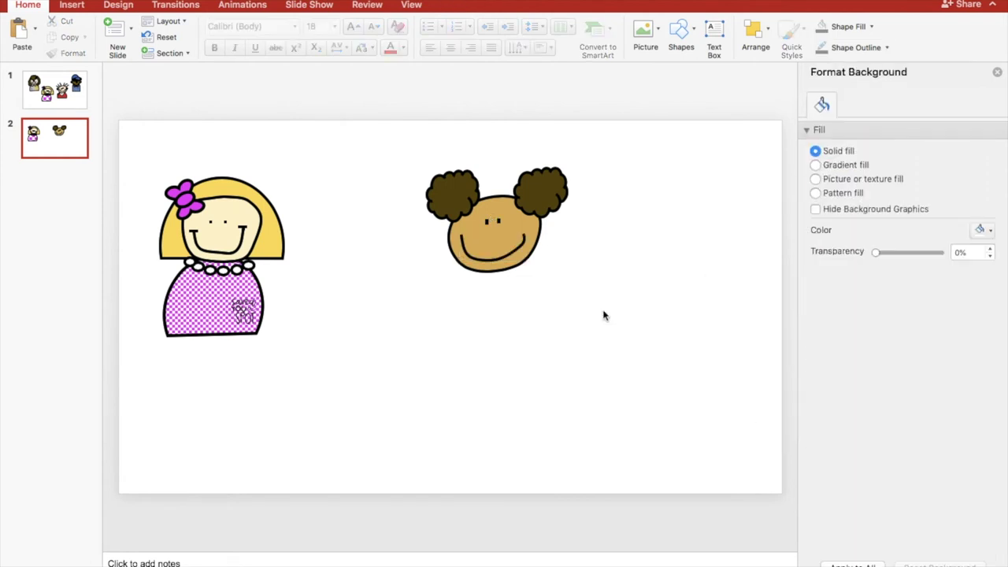
# Step: Group the head and hair puffs with both eyes and the smile
pyautogui.moveTo(392, 158); pyautogui.dragTo(619, 291)
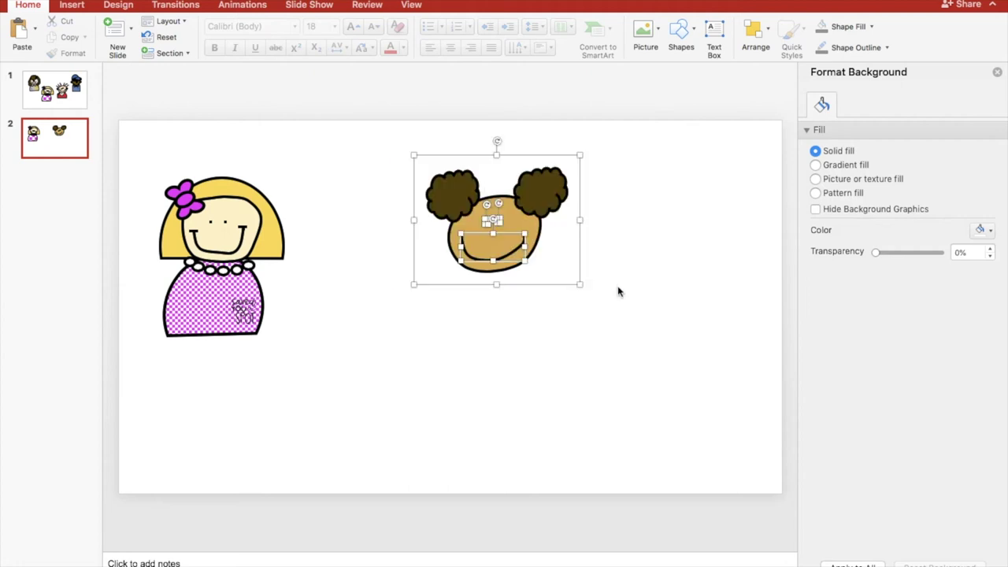
pyautogui.rightClick(497, 250)
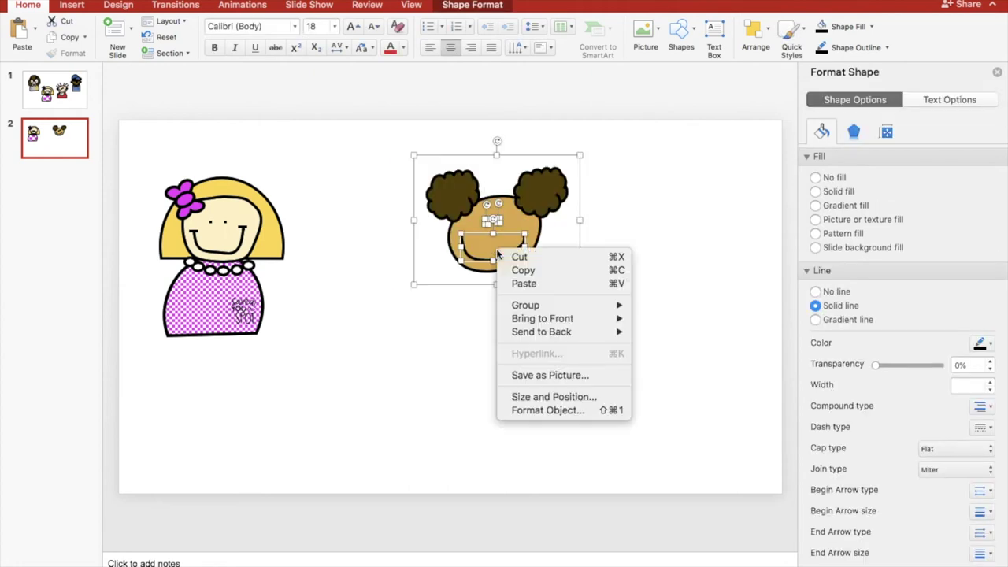
pyautogui.moveTo(616, 312)
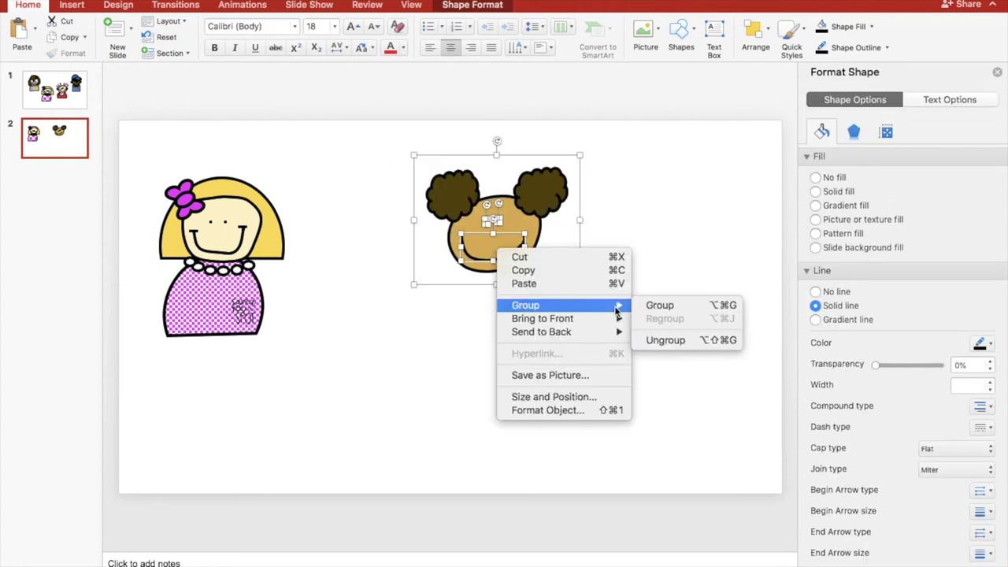
pyautogui.click(669, 305)
pyautogui.click(625, 293)
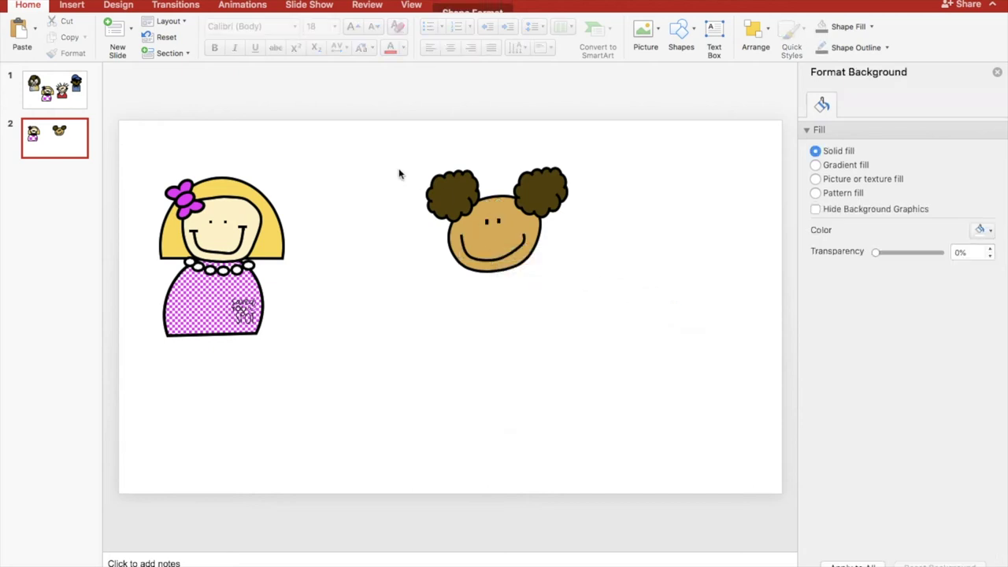
# Step: Resize the grouped face to be slightly wider and slightly shorter
pyautogui.click(546, 237)
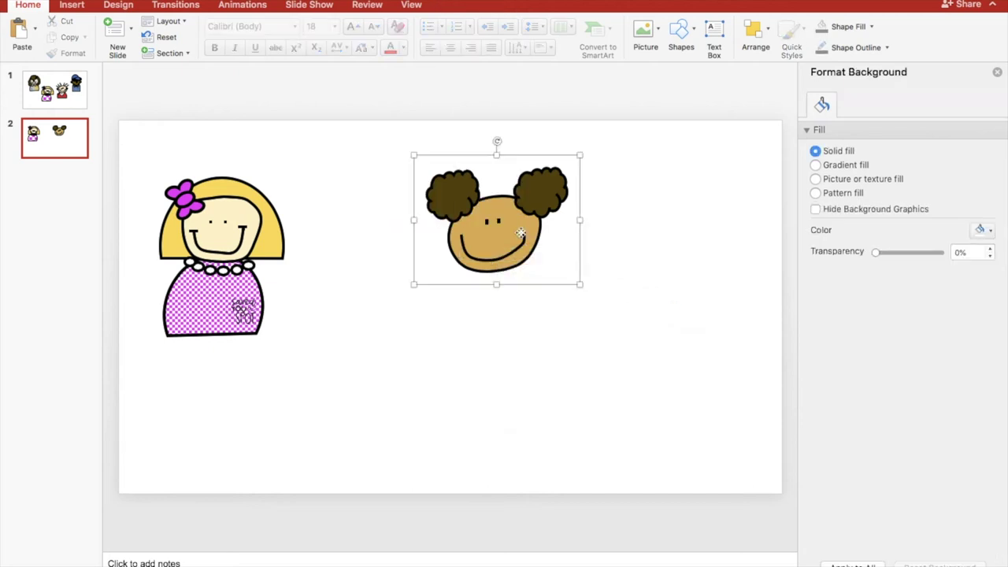
pyautogui.moveTo(579, 284)
pyautogui.mouseDown()
pyautogui.moveTo(592, 298)
pyautogui.moveTo(583, 282)
pyautogui.mouseUp()
pyautogui.click(599, 259)
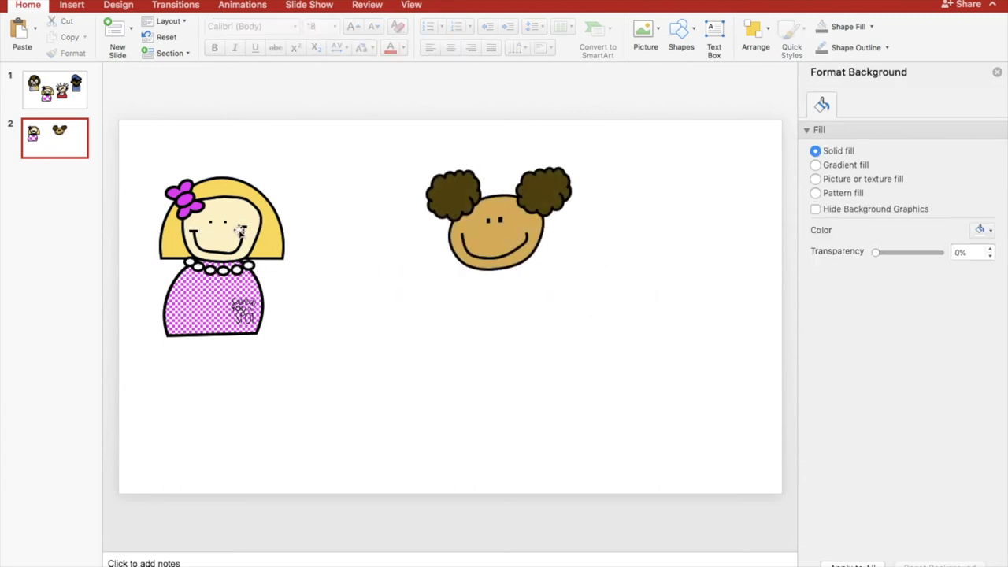
# Step: Check the finished characters on slide 1, and draw a short horizontal straight line below the new head on slide 2
pyautogui.click(76, 105)
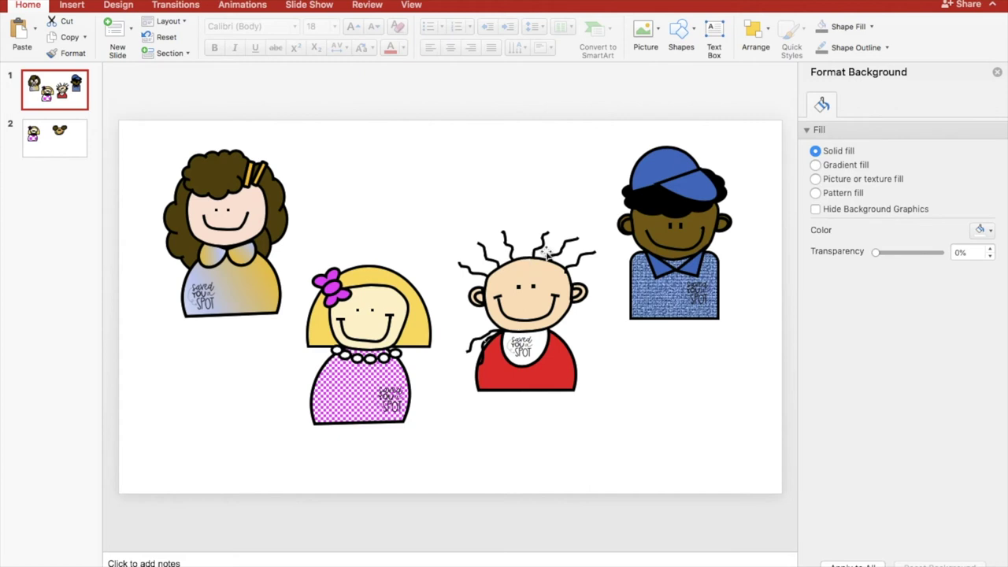
pyautogui.click(67, 150)
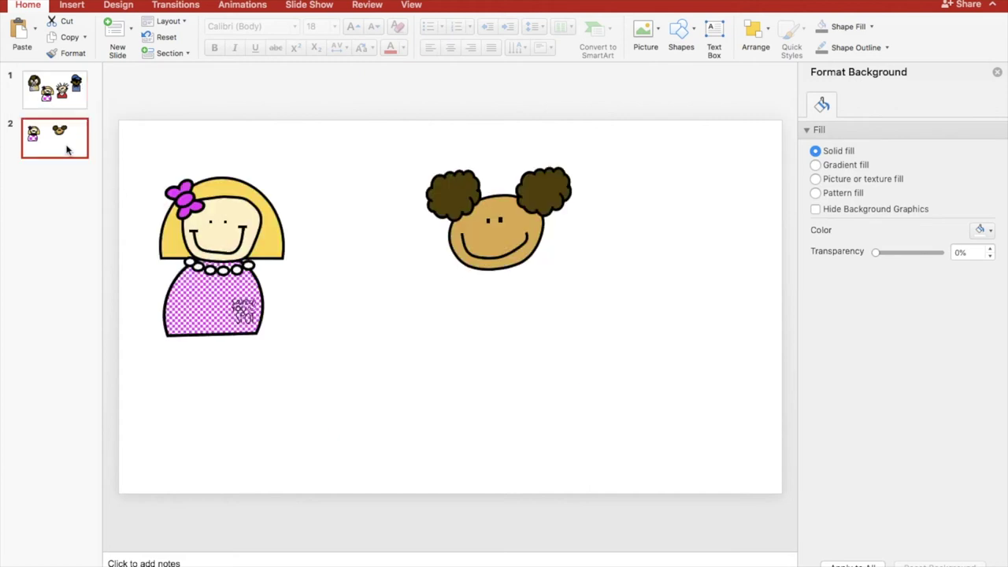
pyautogui.click(612, 227)
pyautogui.click(693, 31)
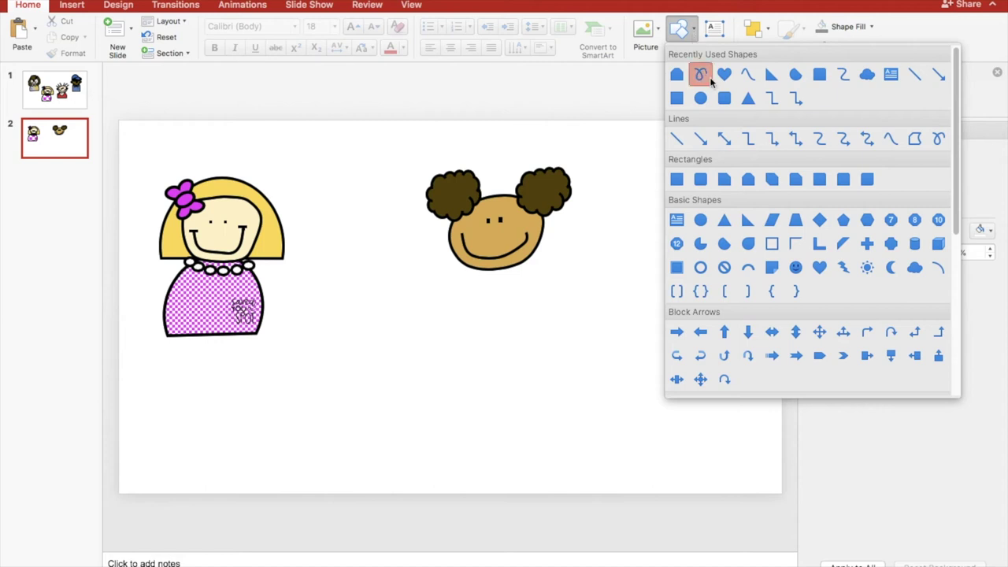
pyautogui.click(678, 140)
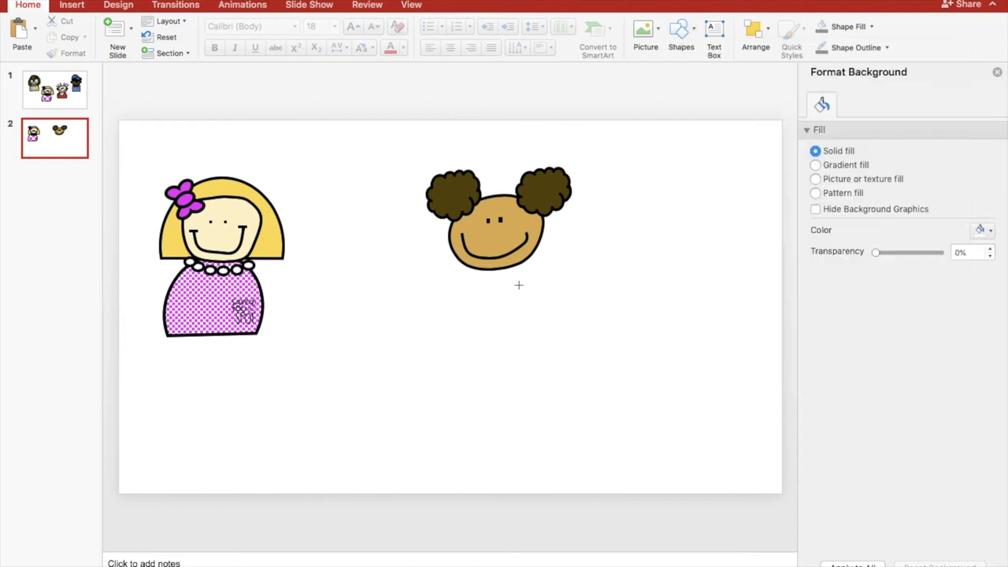
pyautogui.moveTo(493, 320); pyautogui.dragTo(500, 322)
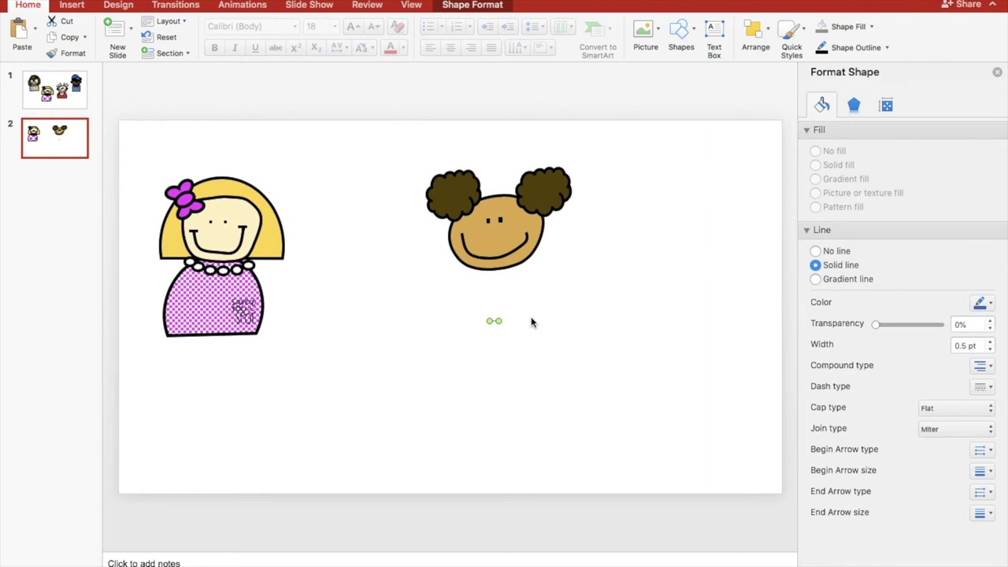
# Step: Format the short line with a black outline and a weight of 4½ pt
pyautogui.click(887, 48)
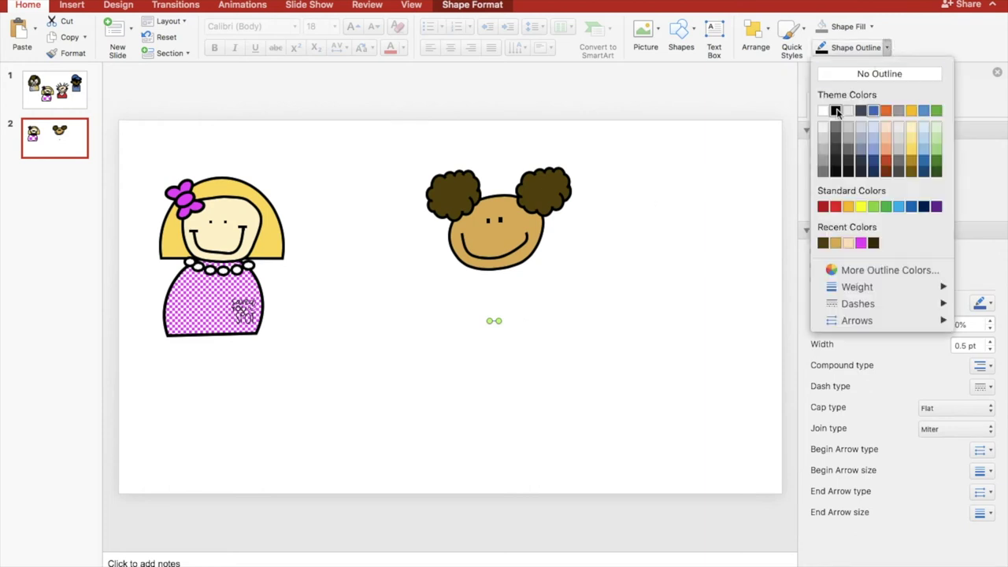
pyautogui.click(836, 111)
pyautogui.click(887, 48)
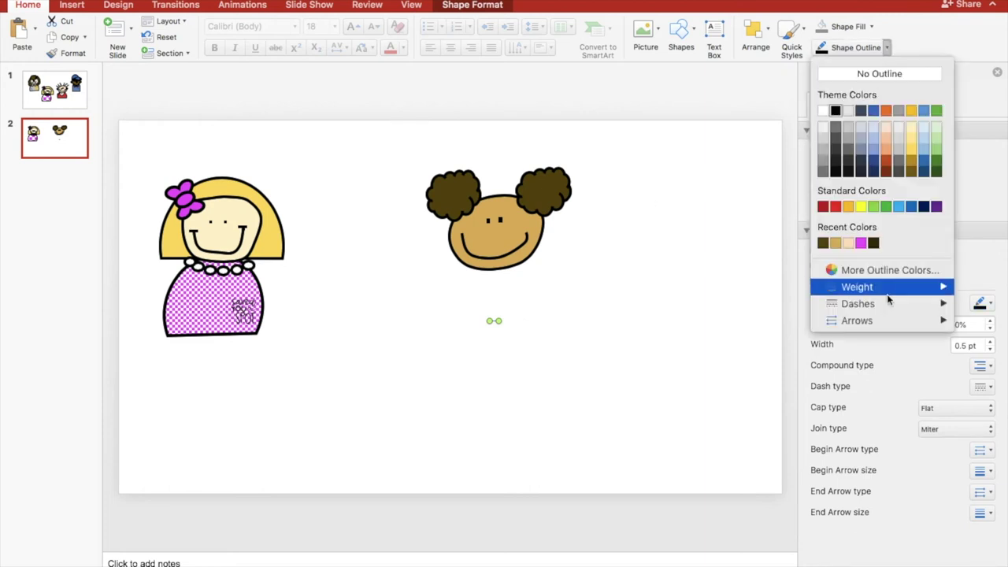
pyautogui.moveTo(898, 304)
pyautogui.moveTo(900, 287)
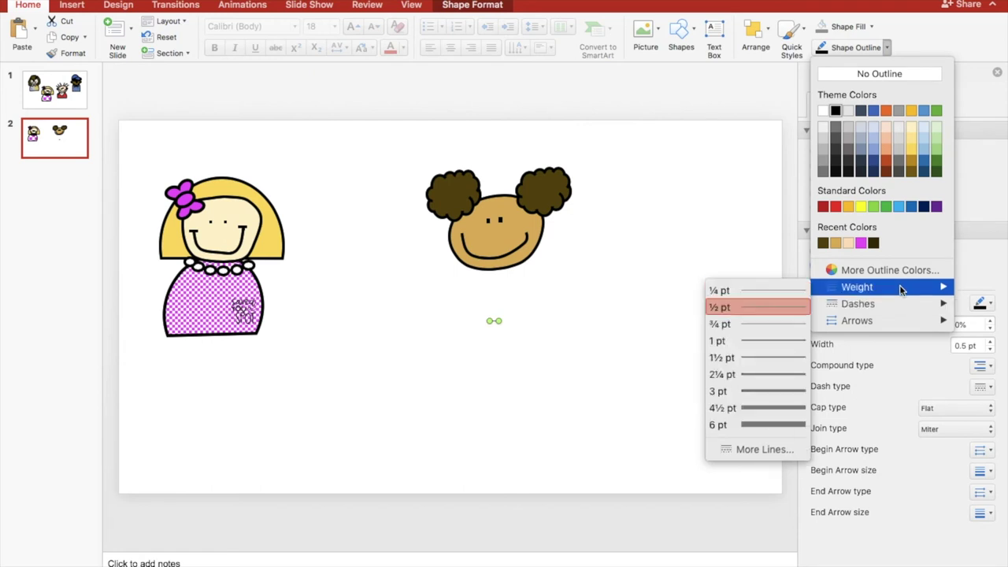
pyautogui.click(760, 408)
pyautogui.click(521, 345)
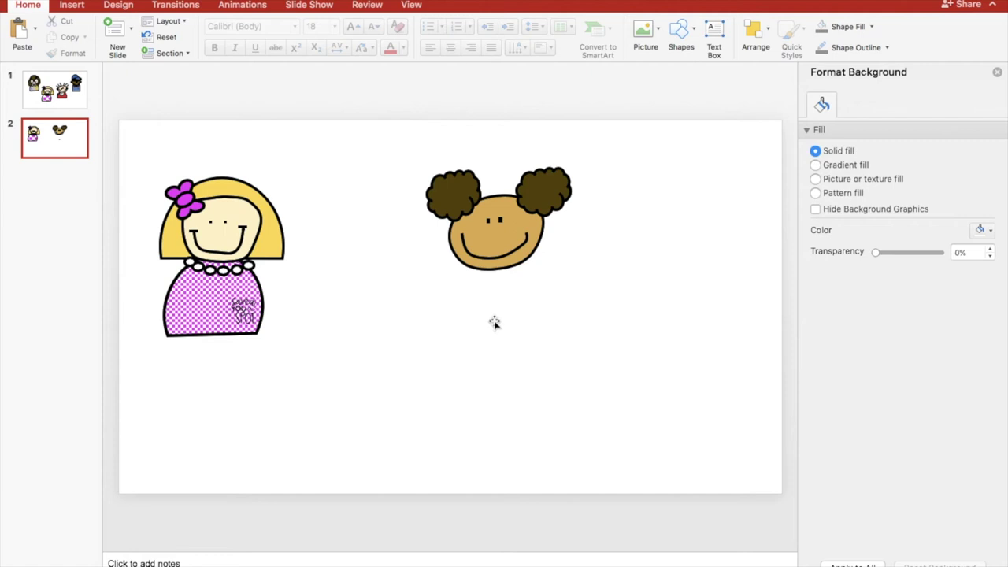
# Step: Move the short black line onto the left end of the smile and place a copy of it on the right end
pyautogui.moveTo(493, 320); pyautogui.dragTo(464, 235)
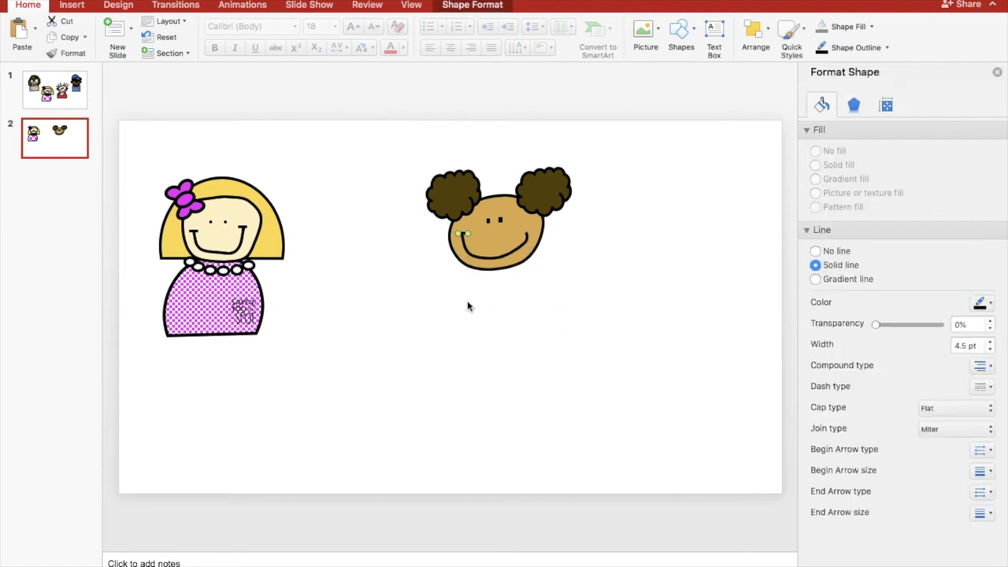
pyautogui.click(468, 311)
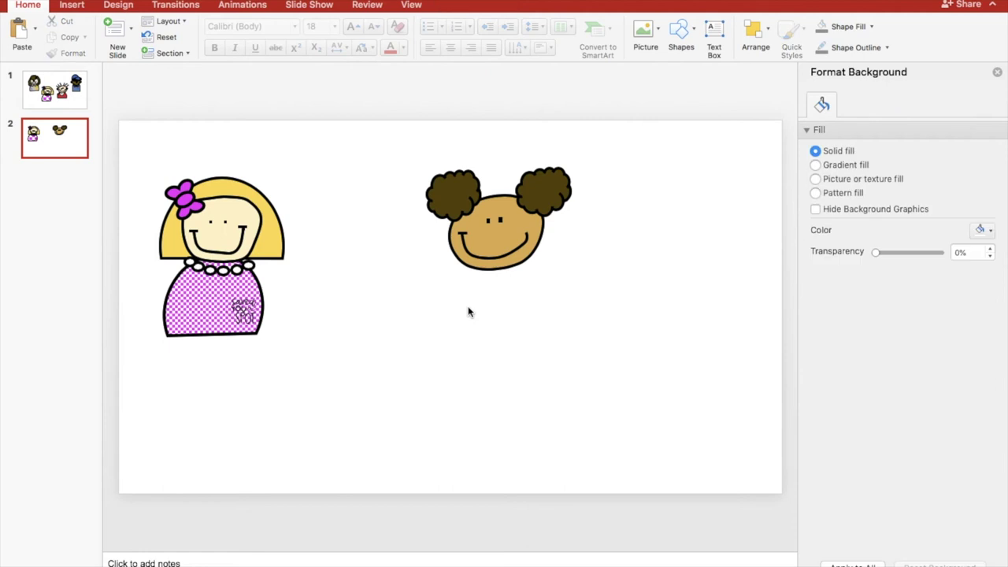
pyautogui.click(462, 231)
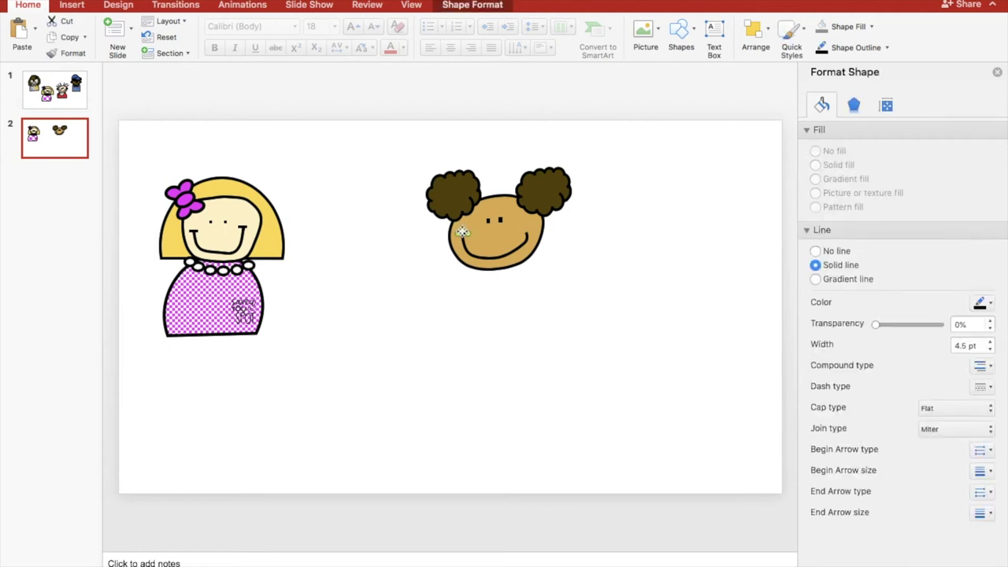
pyautogui.press('super+c')
pyautogui.press('super+v')
pyautogui.click(469, 273)
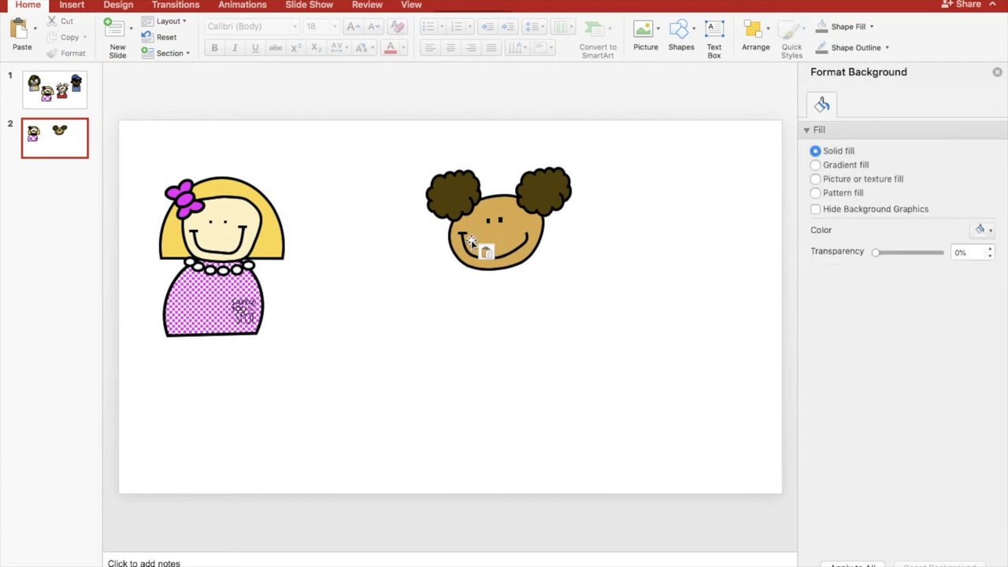
pyautogui.moveTo(489, 238); pyautogui.dragTo(528, 231)
pyautogui.click(563, 286)
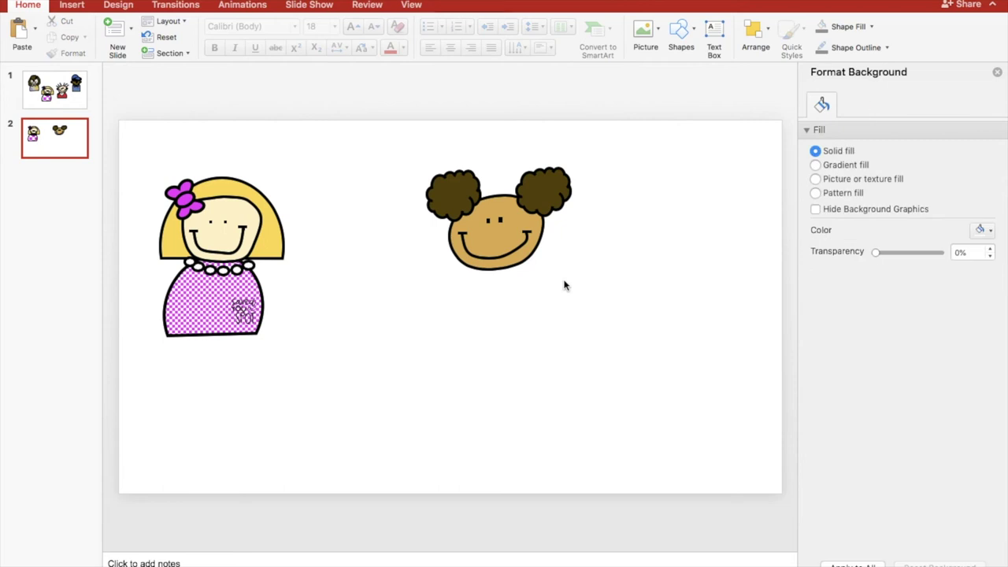
# Step: Tilt the short line on the smile's right end by pulling its outer end slightly down
pyautogui.click(526, 232)
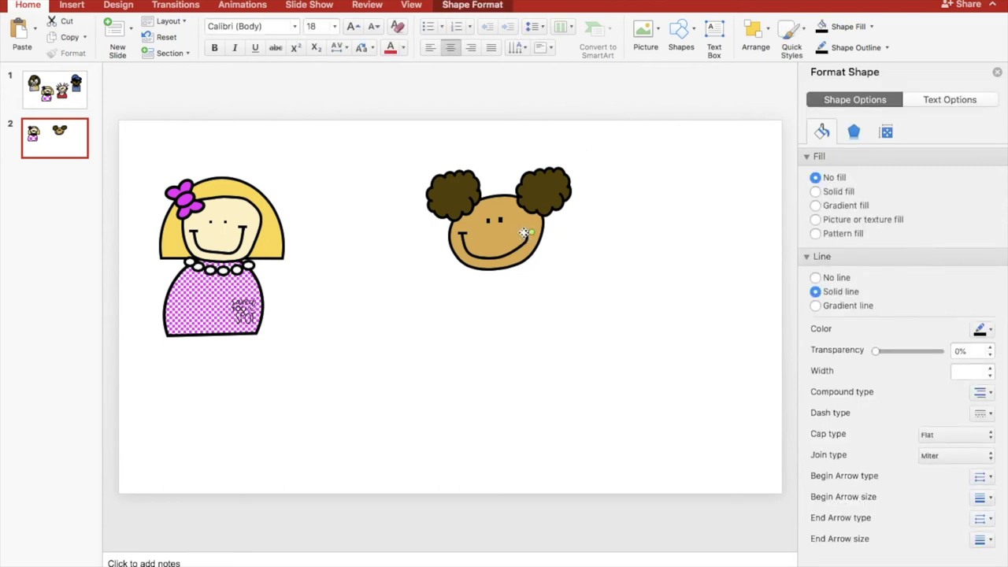
pyautogui.click(531, 231)
pyautogui.moveTo(533, 232); pyautogui.dragTo(535, 236)
pyautogui.click(538, 279)
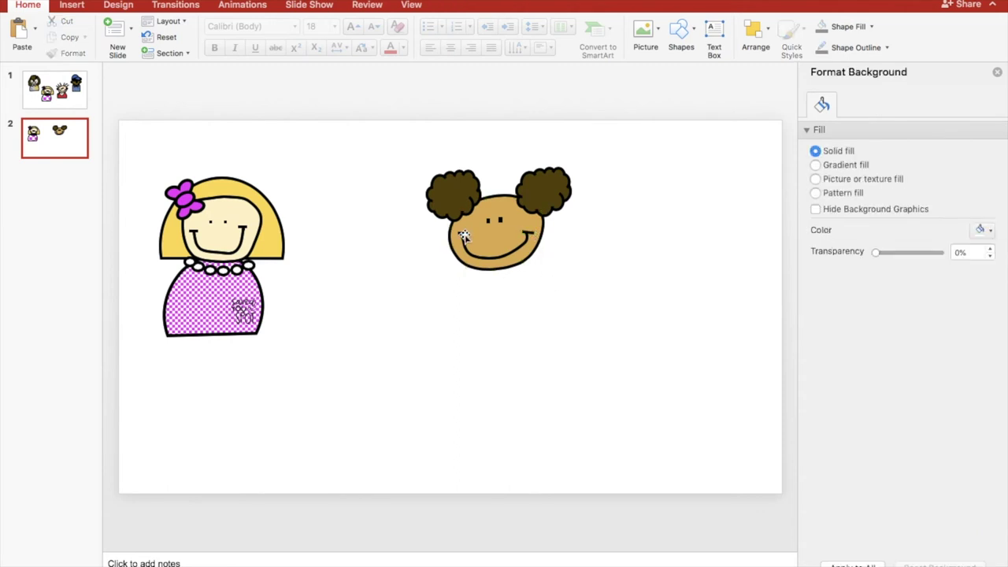
# Step: Tilt the short line on the smile's left end slightly and check the finished characters on slide 1
pyautogui.moveTo(462, 234); pyautogui.dragTo(461, 234)
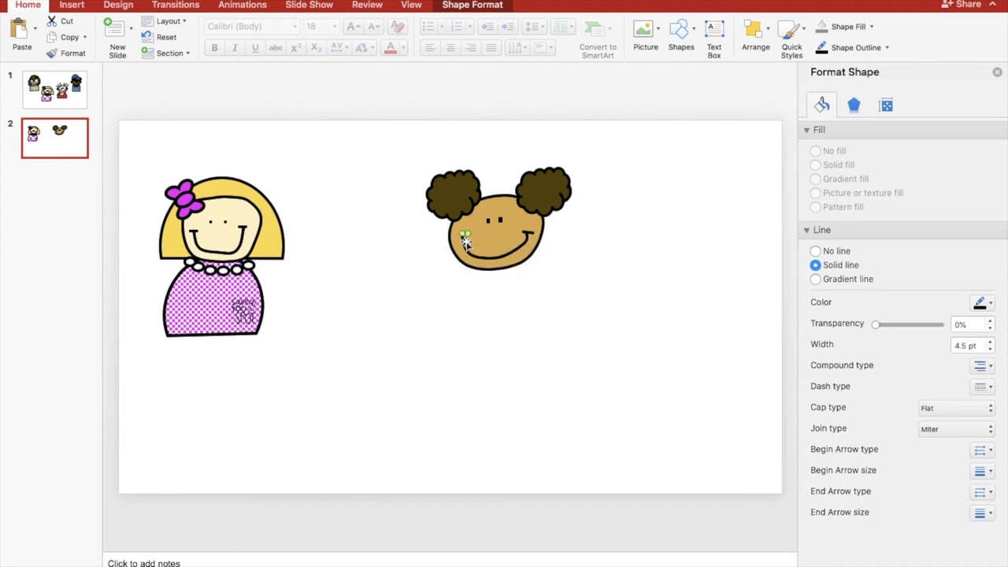
pyautogui.click(528, 306)
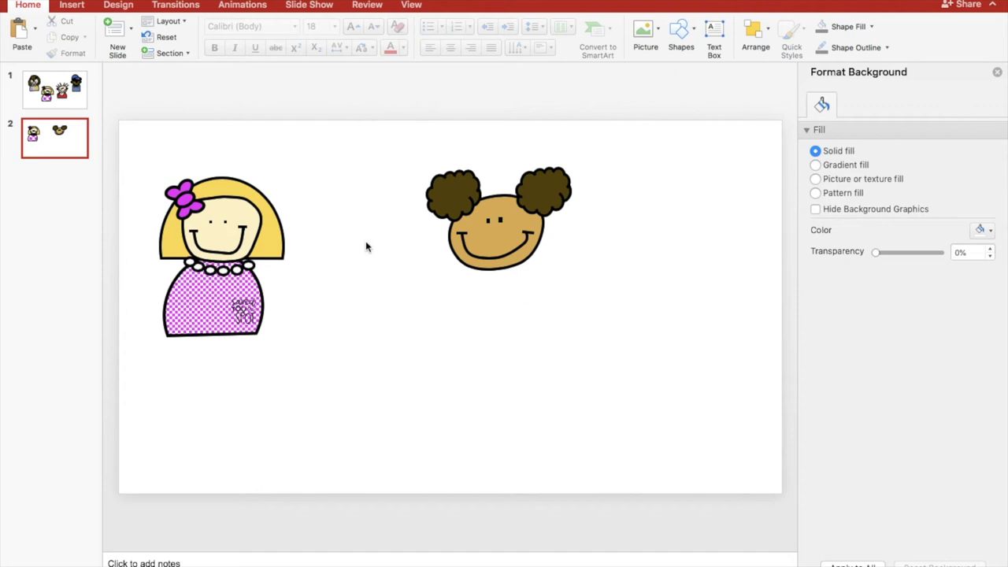
pyautogui.click(52, 112)
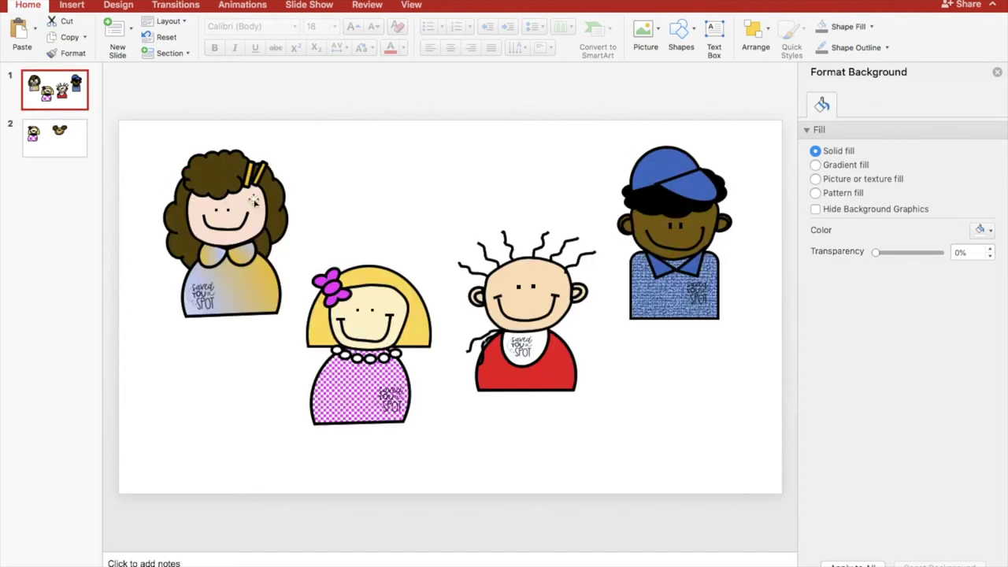
pyautogui.click(68, 146)
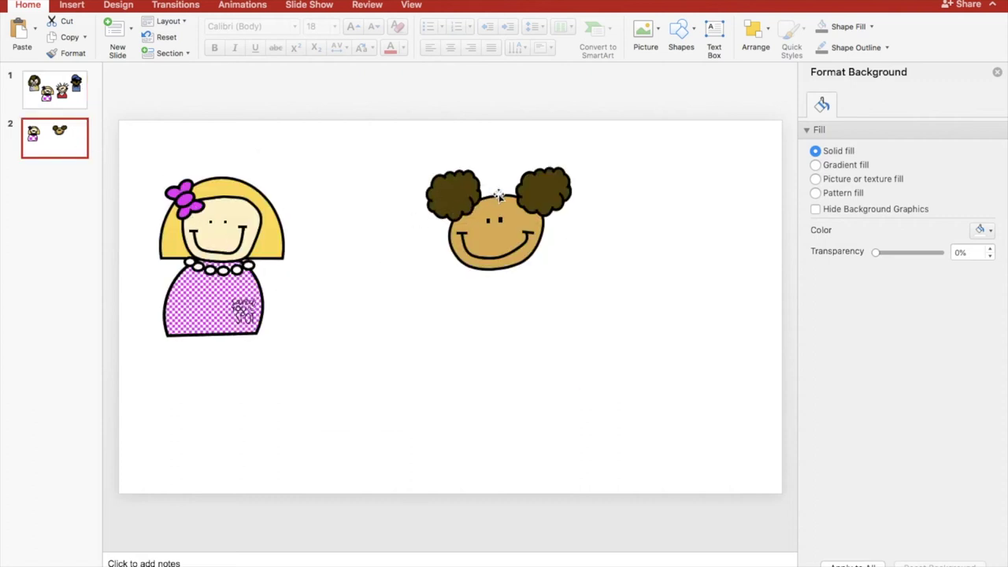
# Step: Draw a small oval on slide 2 below and to the right of the new head, and enlarge it slightly
pyautogui.click(658, 209)
pyautogui.click(695, 32)
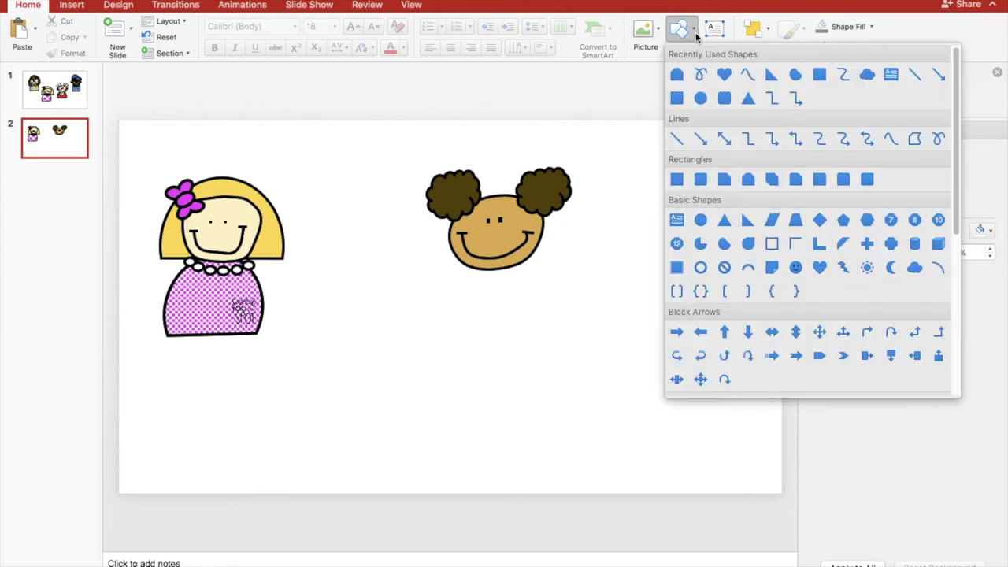
pyautogui.click(699, 219)
pyautogui.moveTo(570, 315); pyautogui.dragTo(587, 333)
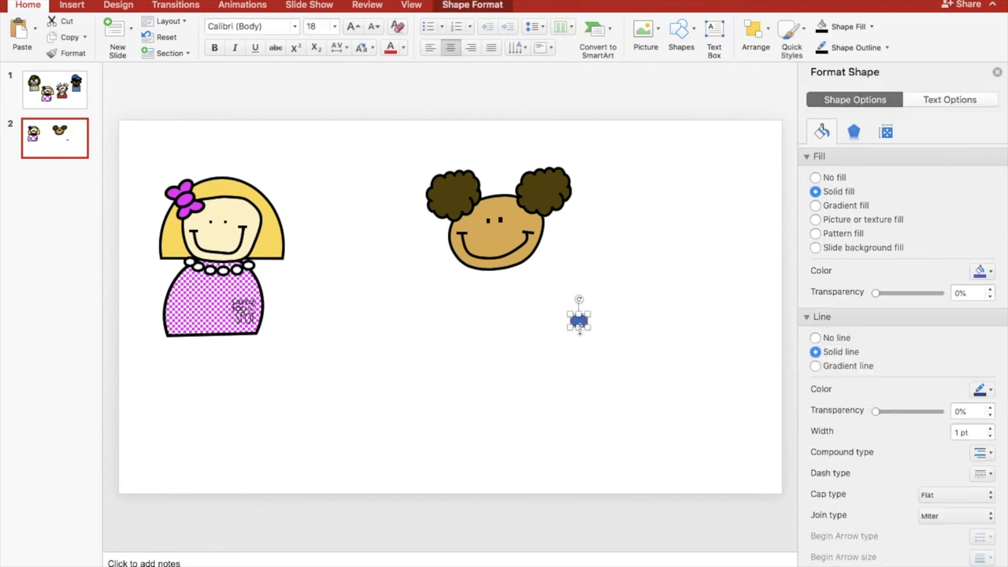
pyautogui.moveTo(580, 329)
pyautogui.mouseDown()
pyautogui.moveTo(580, 339)
pyautogui.moveTo(596, 327)
pyautogui.mouseUp()
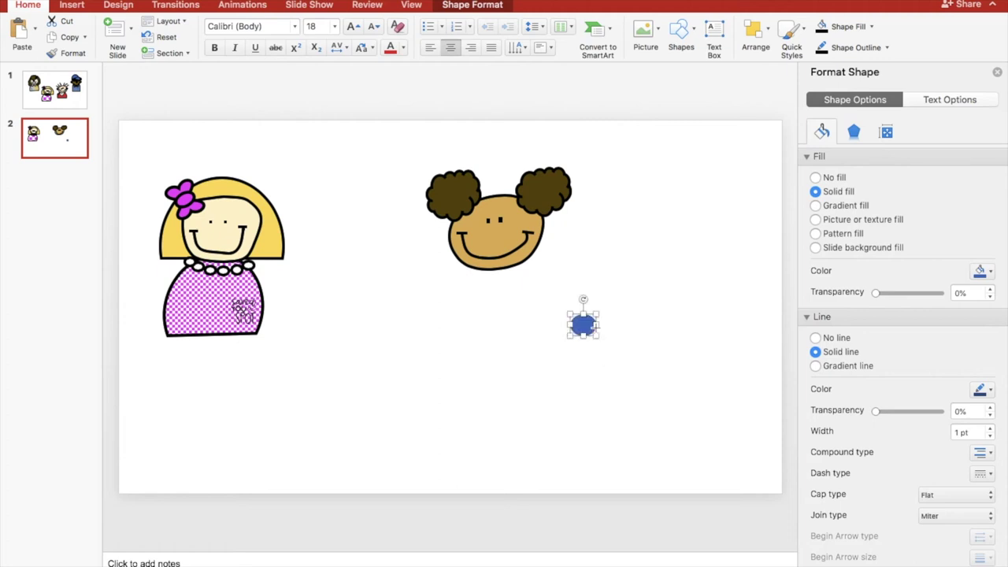
# Step: Fill the small oval with red and give it a black outline with a weight of 4½ pt
pyautogui.click(871, 30)
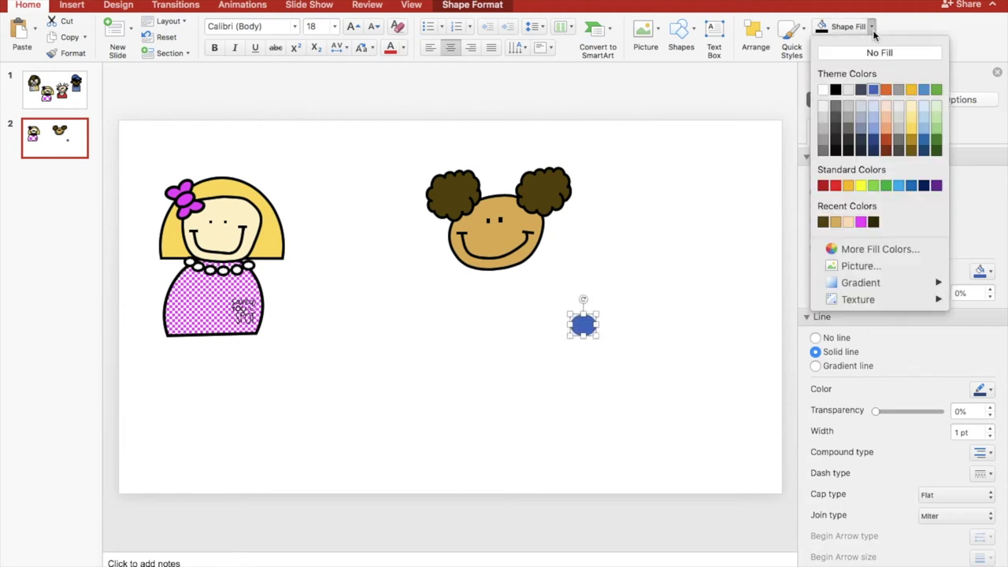
pyautogui.click(836, 185)
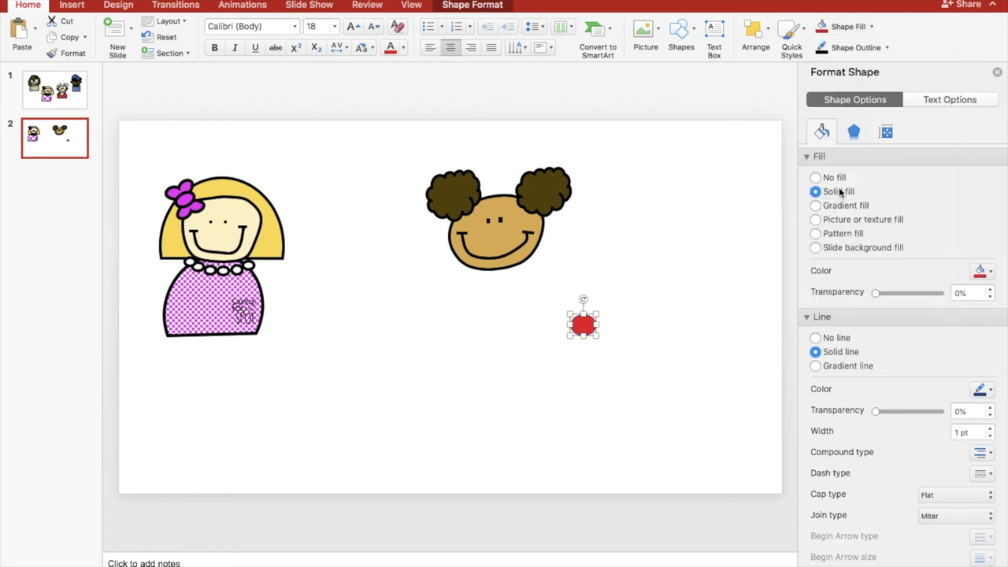
pyautogui.click(886, 48)
pyautogui.click(837, 111)
pyautogui.click(887, 48)
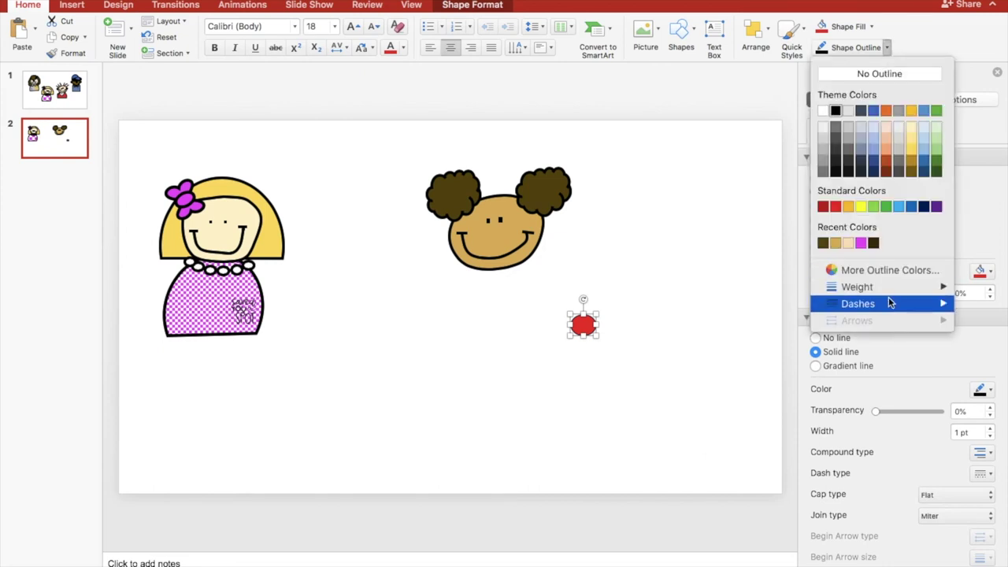
pyautogui.moveTo(890, 286)
pyautogui.click(764, 408)
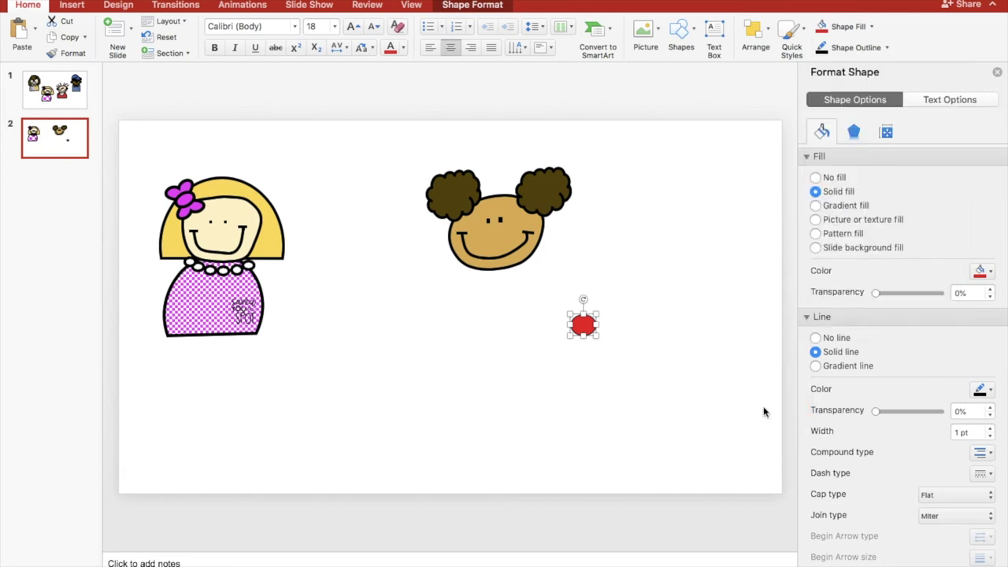
pyautogui.click(638, 344)
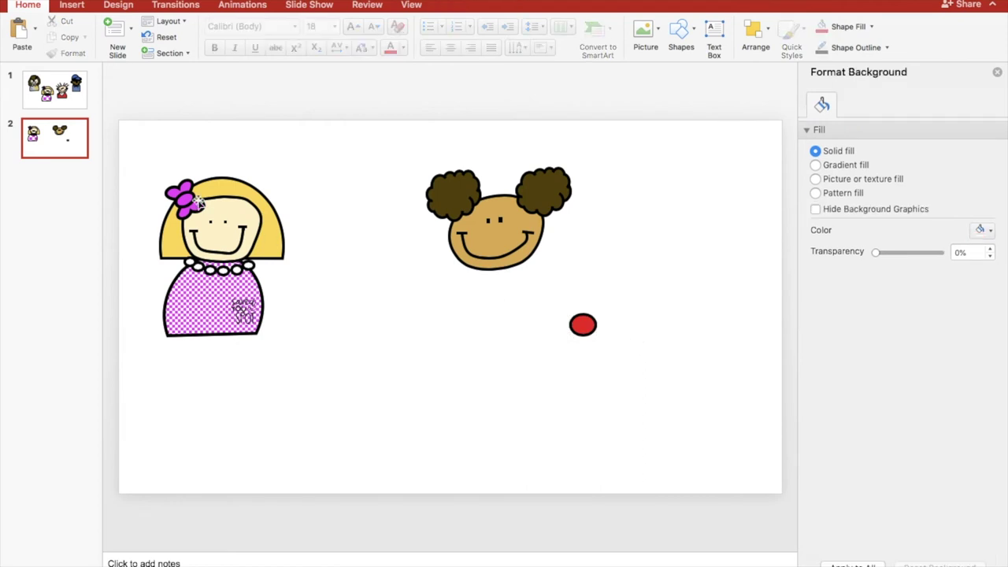
# Step: Draw a heart turned sideways with its point against the red oval's left side, and place a mirrored copy on the right side
pyautogui.click(871, 27)
pyautogui.click(736, 107)
pyautogui.click(692, 36)
pyautogui.click(724, 75)
pyautogui.moveTo(541, 311); pyautogui.dragTo(574, 352)
pyautogui.moveTo(555, 298); pyautogui.dragTo(561, 327)
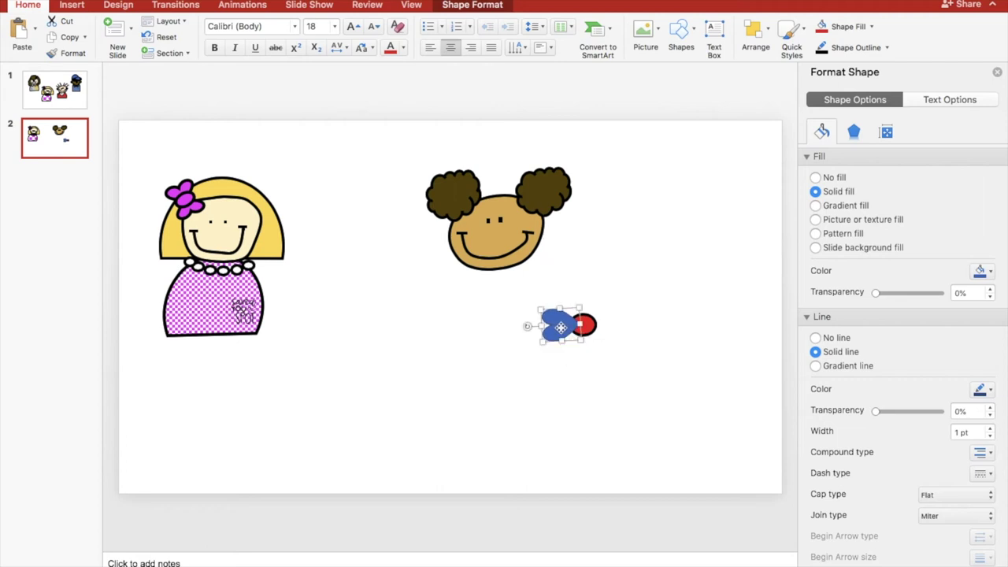
pyautogui.press('super+v')
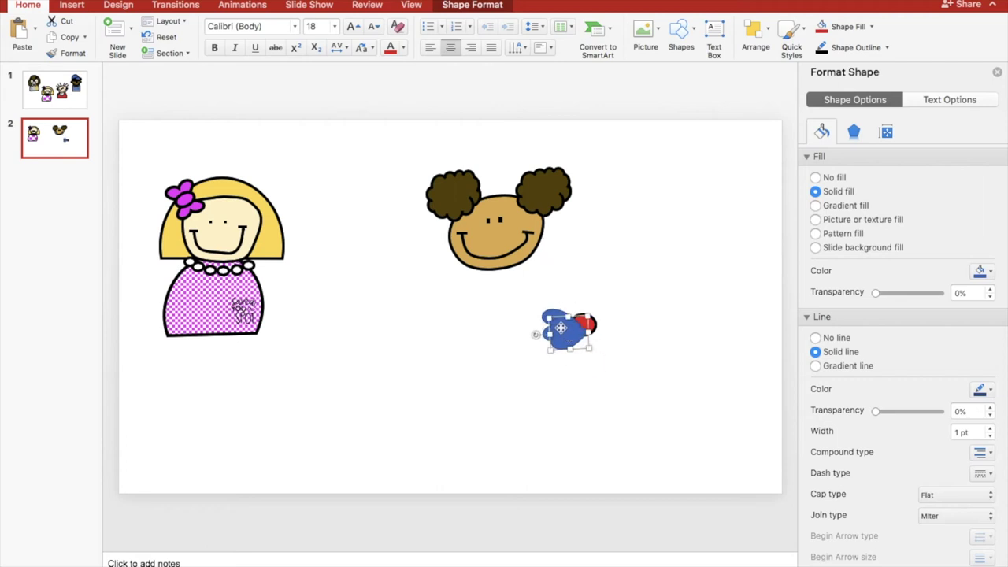
pyautogui.moveTo(533, 336); pyautogui.dragTo(606, 320)
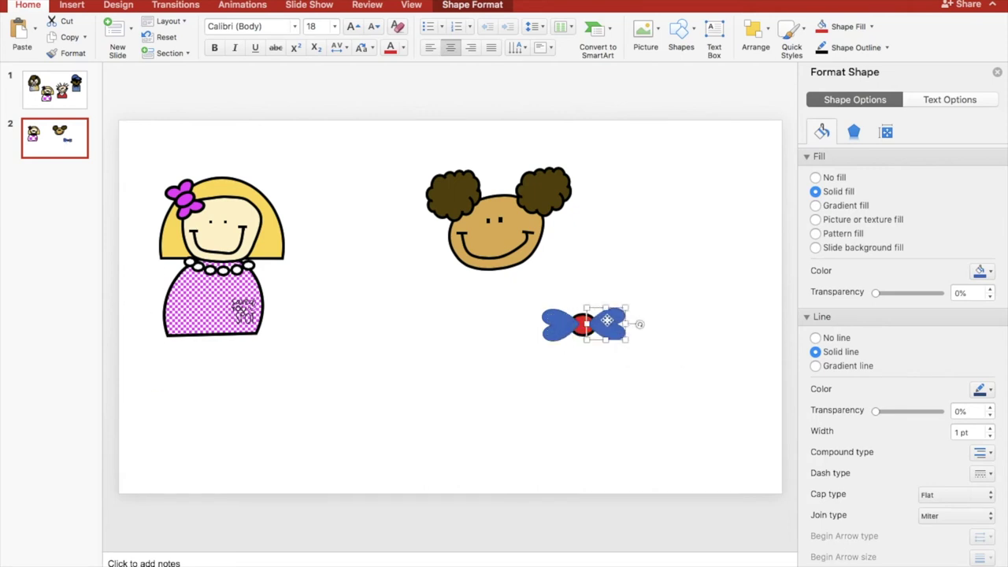
# Step: Set the outline of the heart on the red oval's right side to black
pyautogui.click(885, 48)
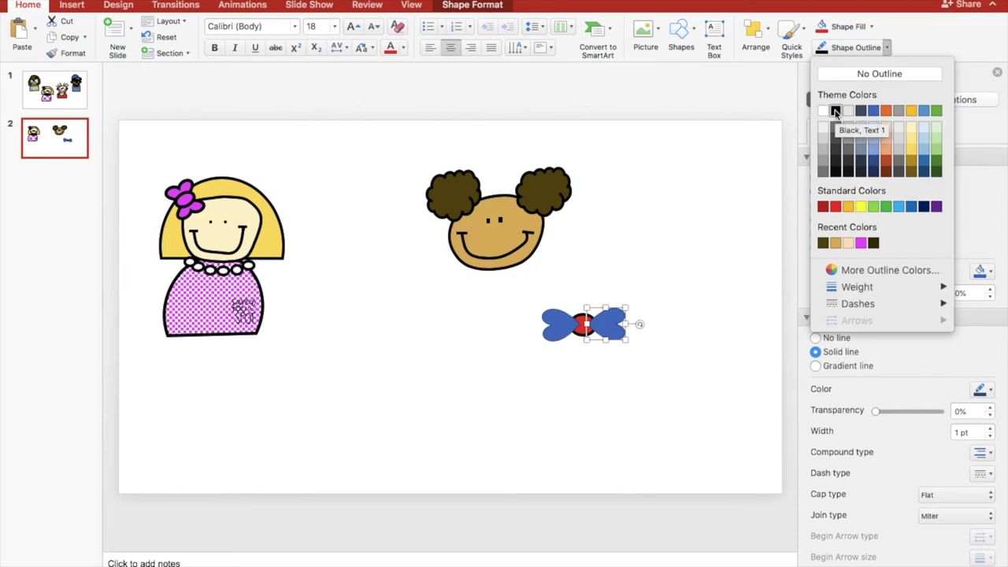
pyautogui.click(835, 111)
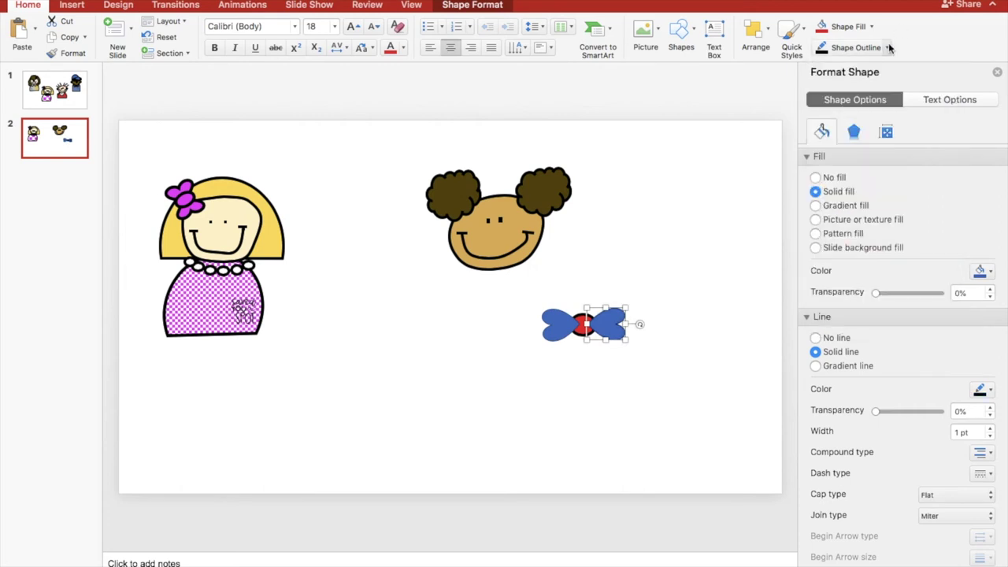
pyautogui.click(887, 48)
pyautogui.click(720, 290)
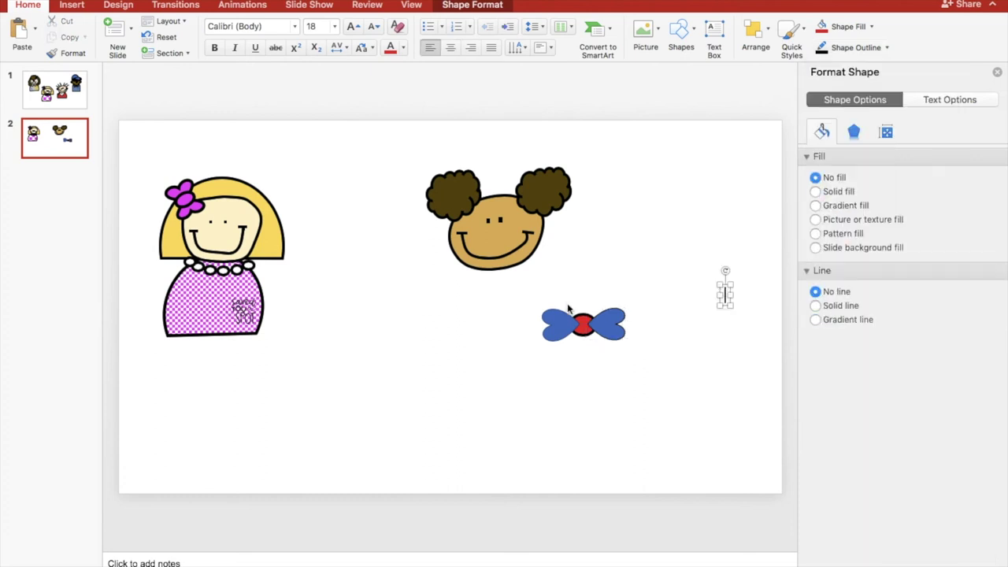
# Step: Format both hearts and the oval together with a red fill and a black outline of 4½ pt
pyautogui.moveTo(530, 292); pyautogui.dragTo(659, 373)
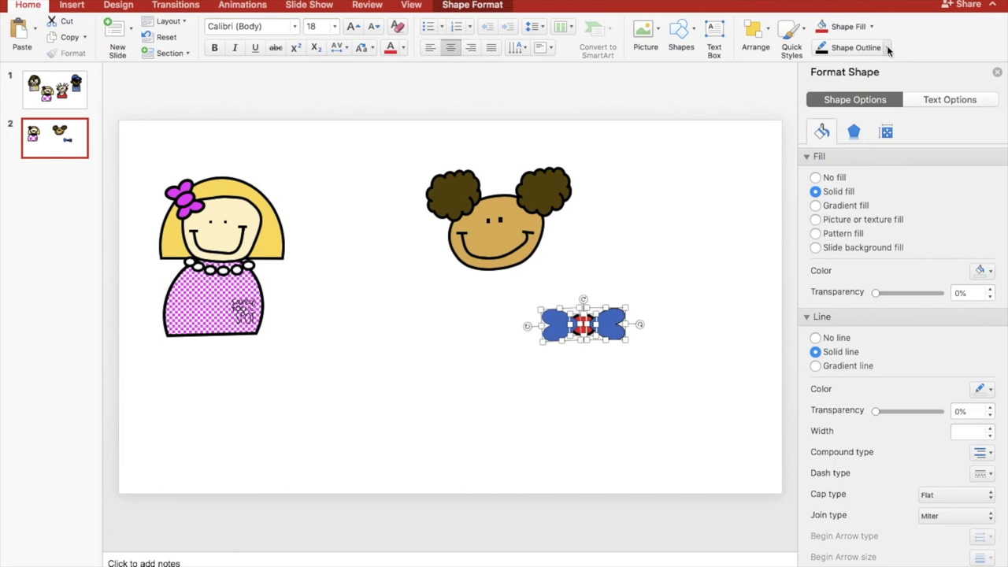
pyautogui.click(886, 49)
pyautogui.click(833, 109)
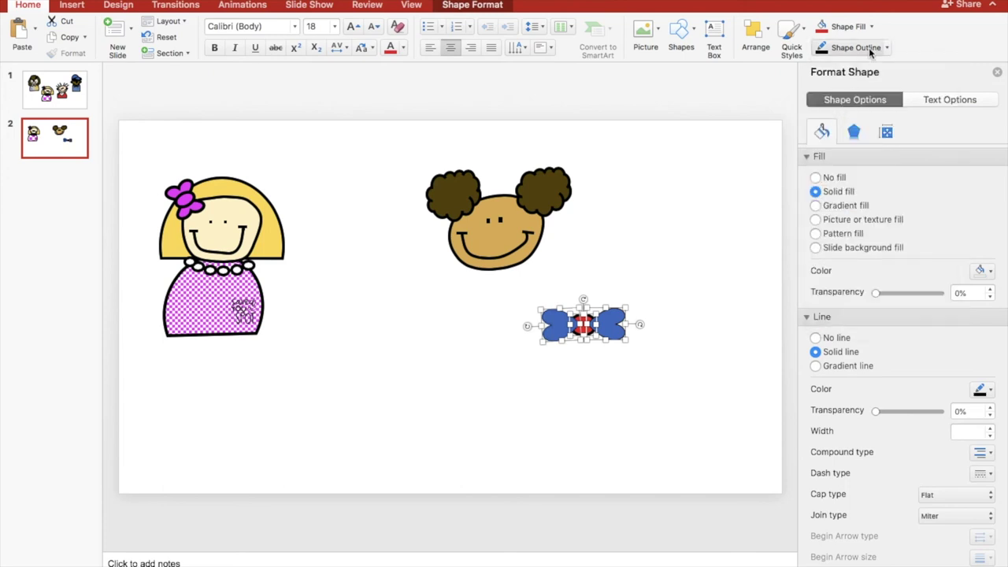
pyautogui.click(872, 28)
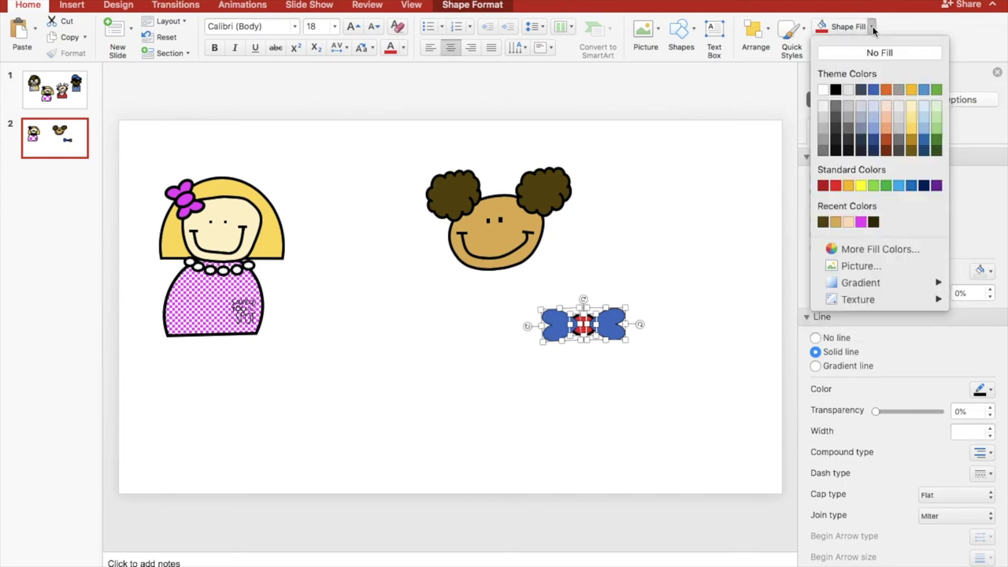
pyautogui.click(835, 186)
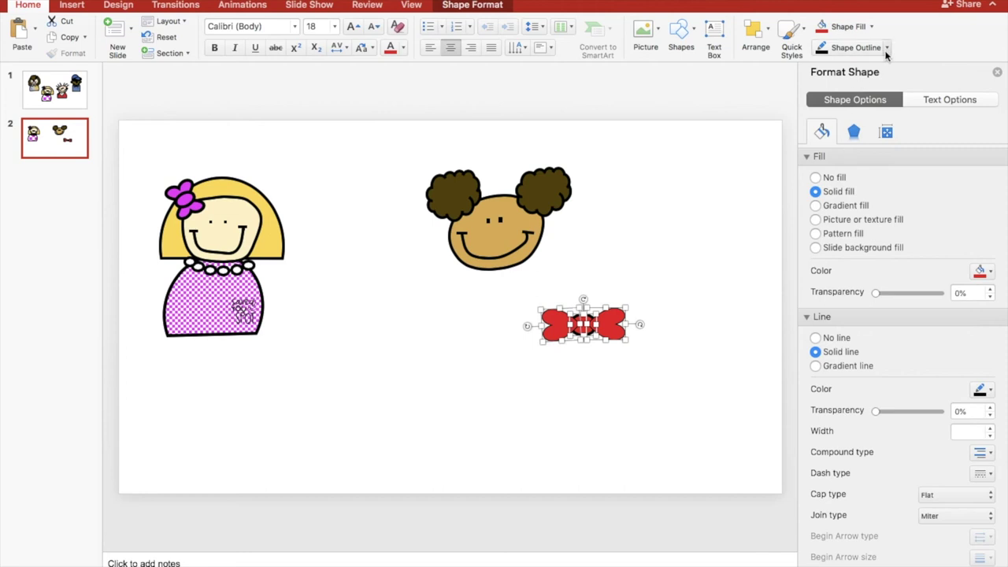
pyautogui.click(886, 47)
pyautogui.moveTo(862, 289)
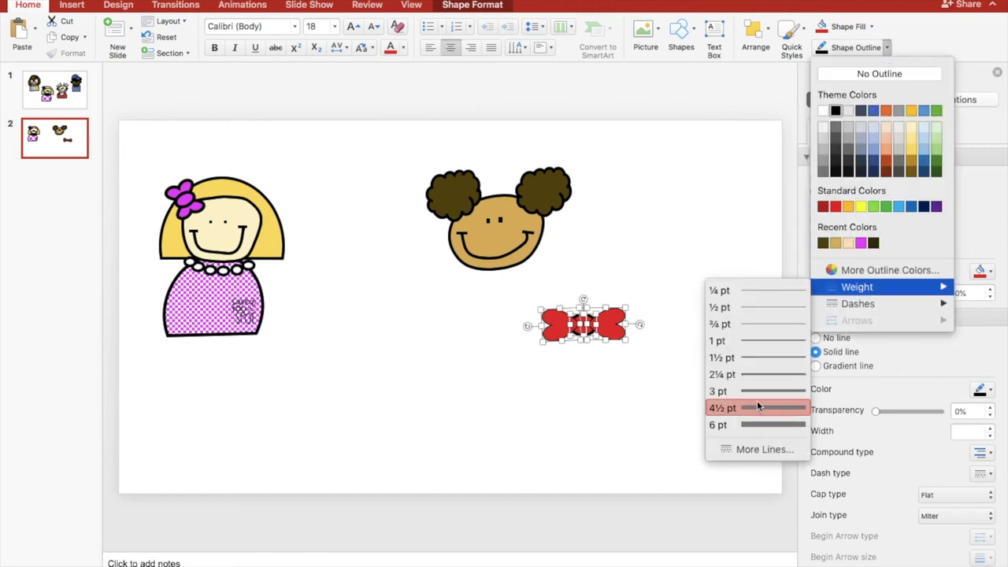
pyautogui.click(756, 403)
pyautogui.click(674, 364)
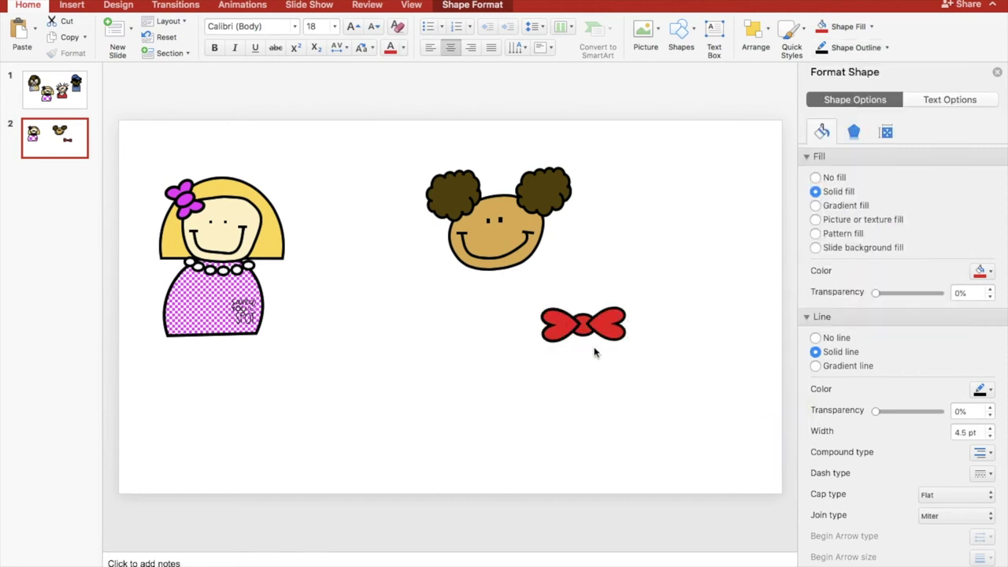
# Step: Bring the bow's center oval to the front, above both hearts
pyautogui.click(583, 327)
pyautogui.rightClick(583, 330)
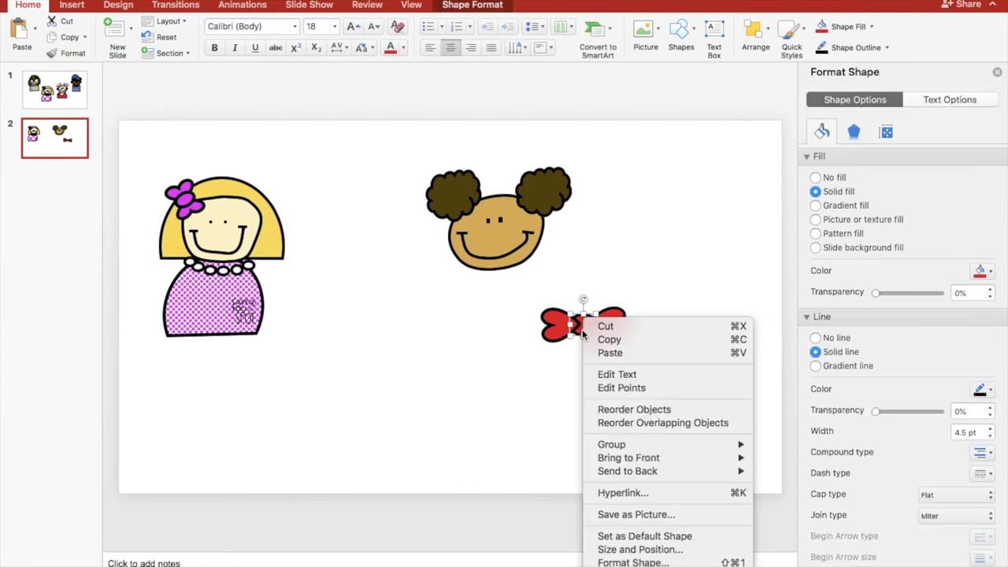
pyautogui.moveTo(641, 458)
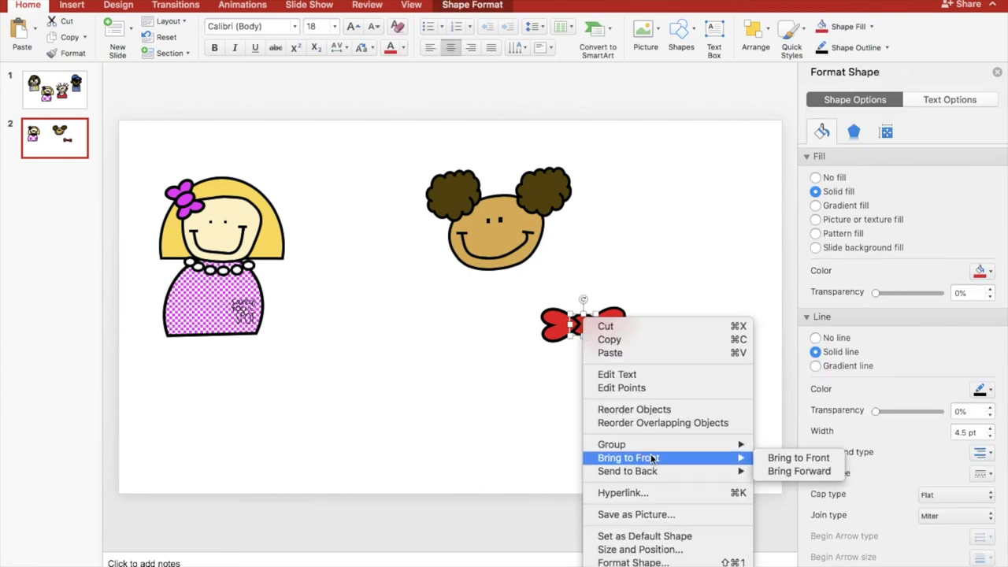
pyautogui.click(585, 324)
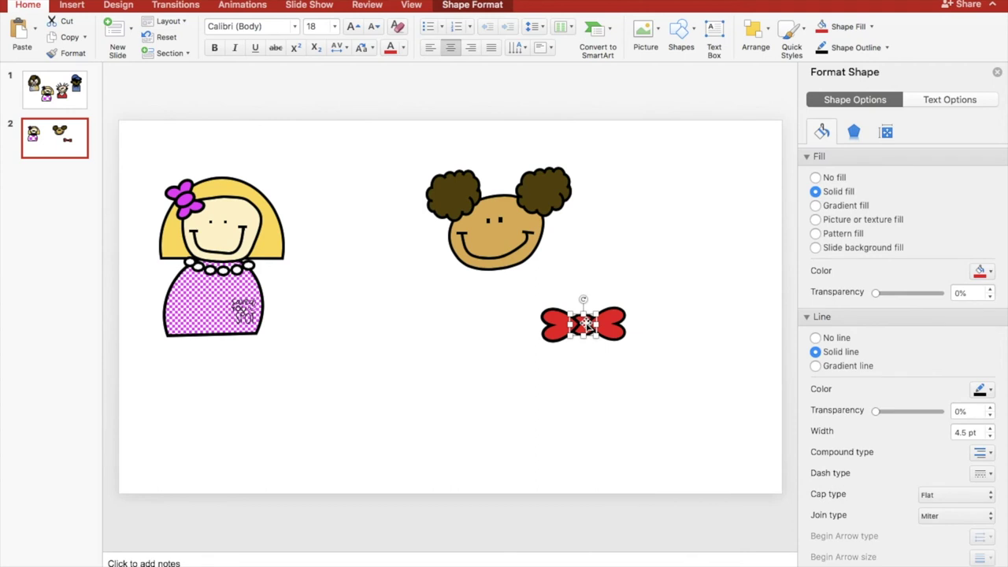
pyautogui.rightClick(585, 323)
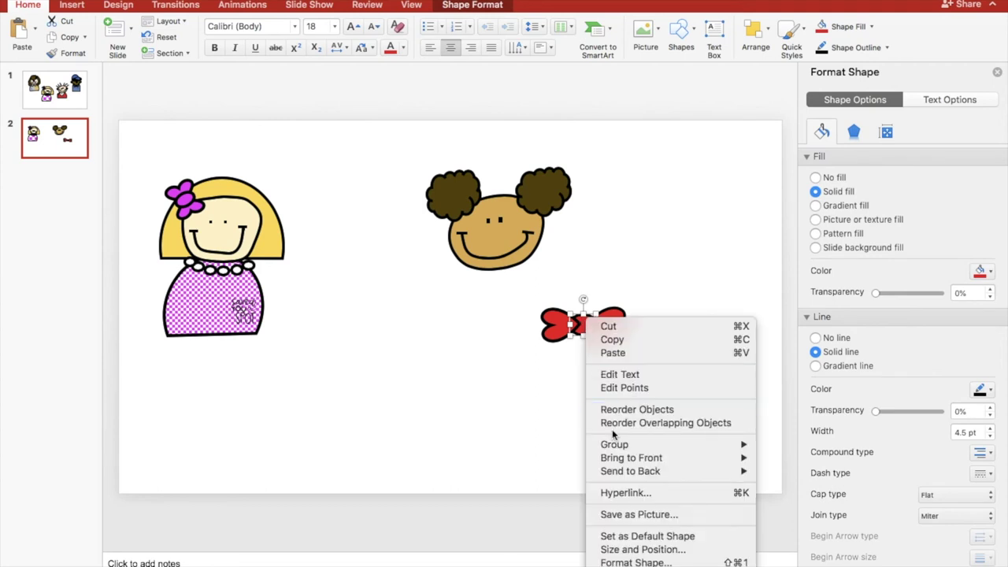
pyautogui.moveTo(637, 457)
pyautogui.click(791, 462)
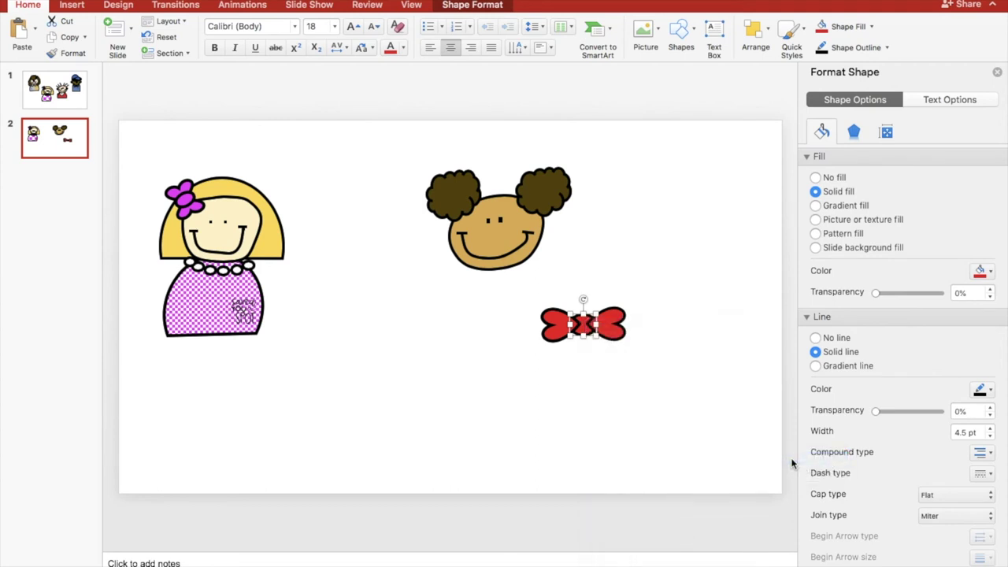
pyautogui.click(687, 354)
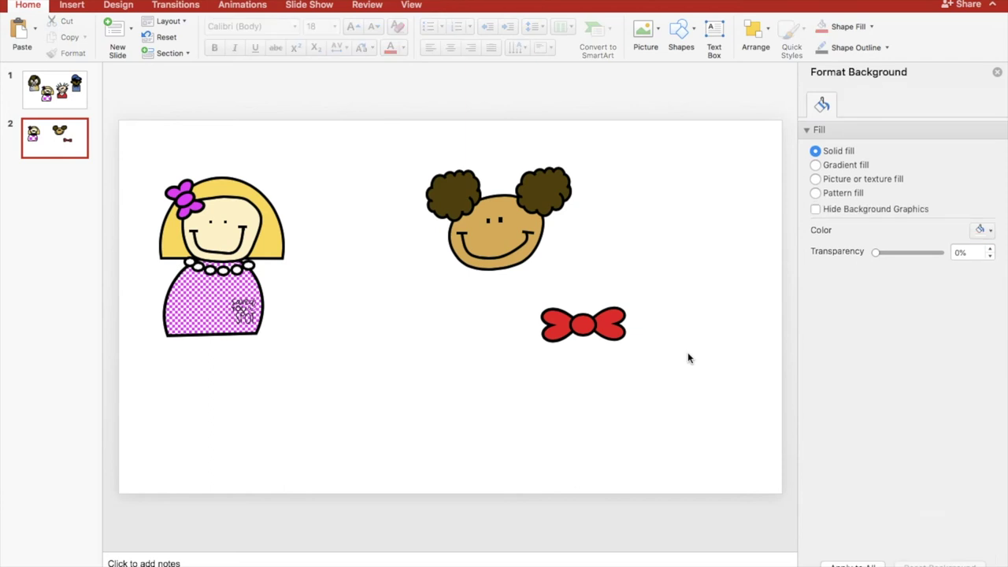
# Step: Adjust both hearts closer around the center oval and group the three bow pieces
pyautogui.moveTo(555, 329); pyautogui.dragTo(606, 321)
pyautogui.click(588, 376)
pyautogui.moveTo(528, 307); pyautogui.dragTo(661, 360)
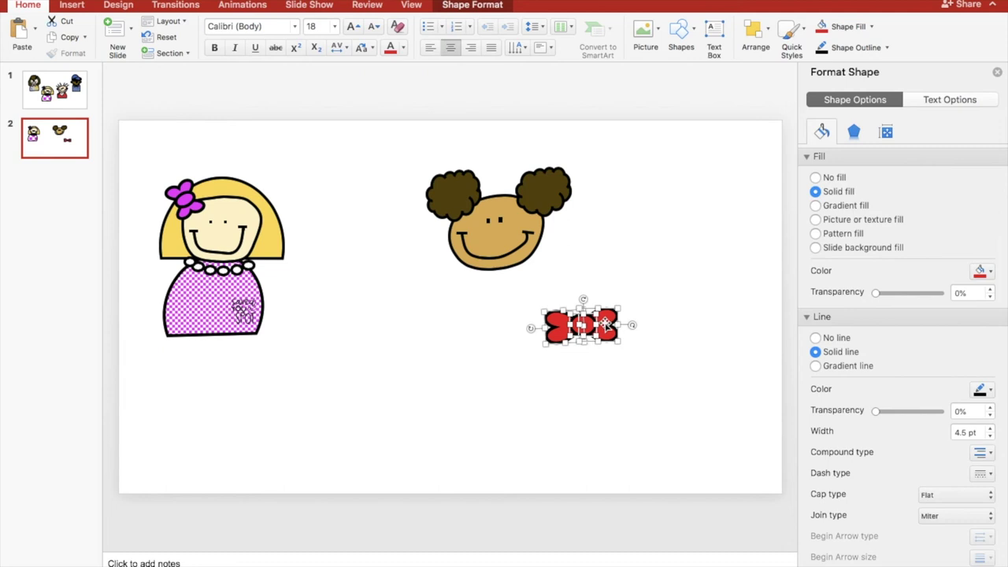
pyautogui.rightClick(606, 323)
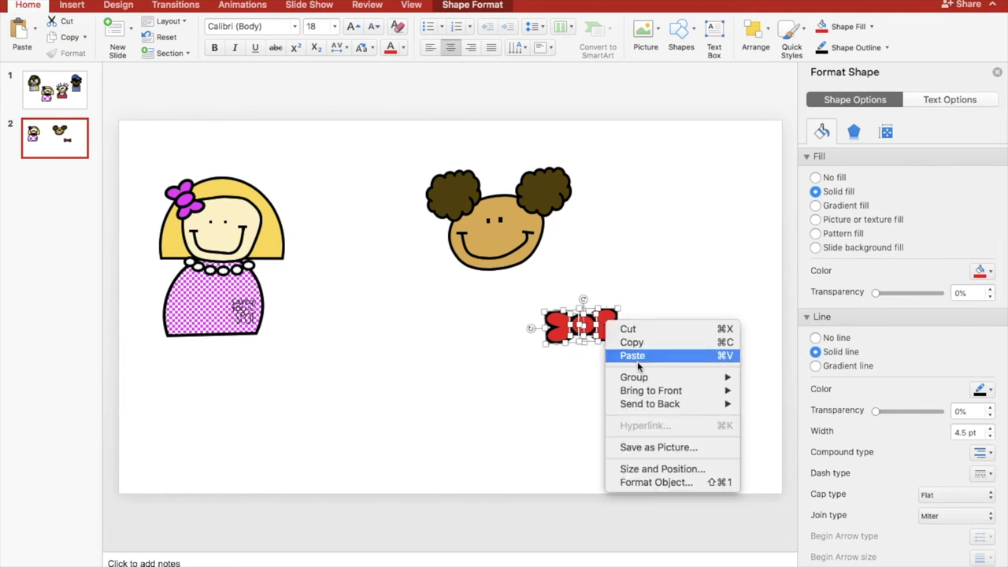
pyautogui.moveTo(654, 383)
pyautogui.click(767, 377)
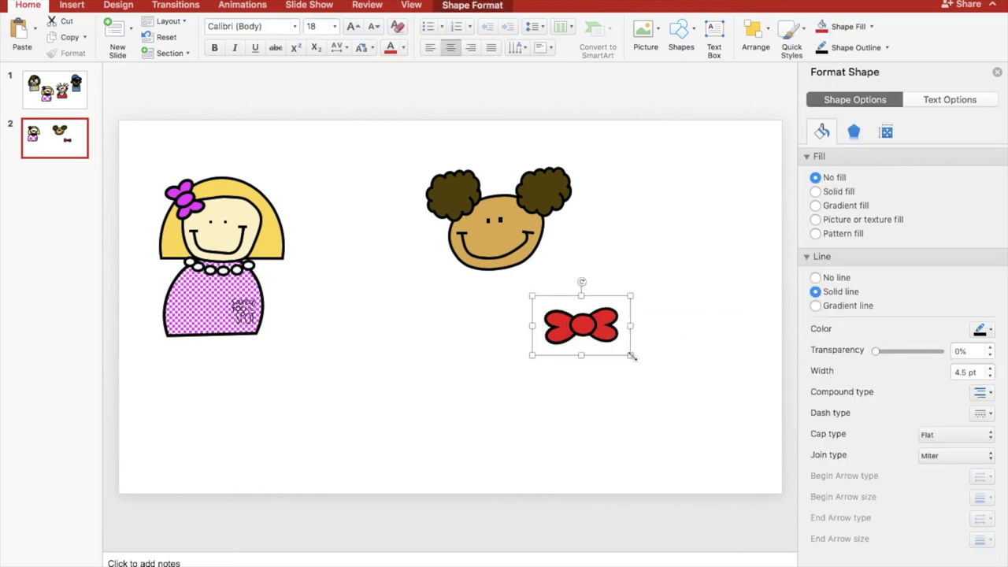
# Step: Place the red bow at the base of the left hair puff and a pasted copy at the right puff
pyautogui.moveTo(630, 357); pyautogui.dragTo(472, 196)
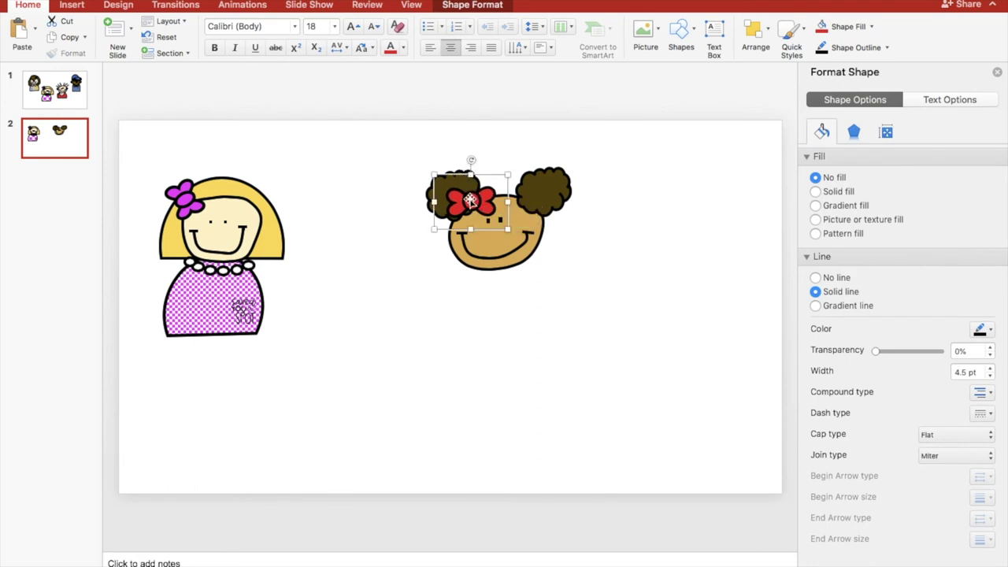
pyautogui.press('super+v')
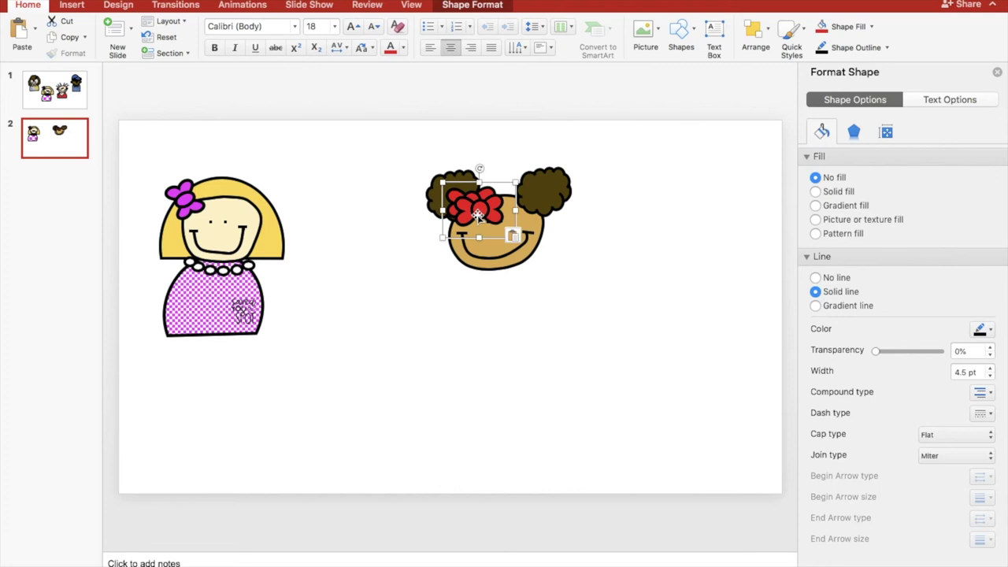
pyautogui.moveTo(501, 211); pyautogui.dragTo(555, 203)
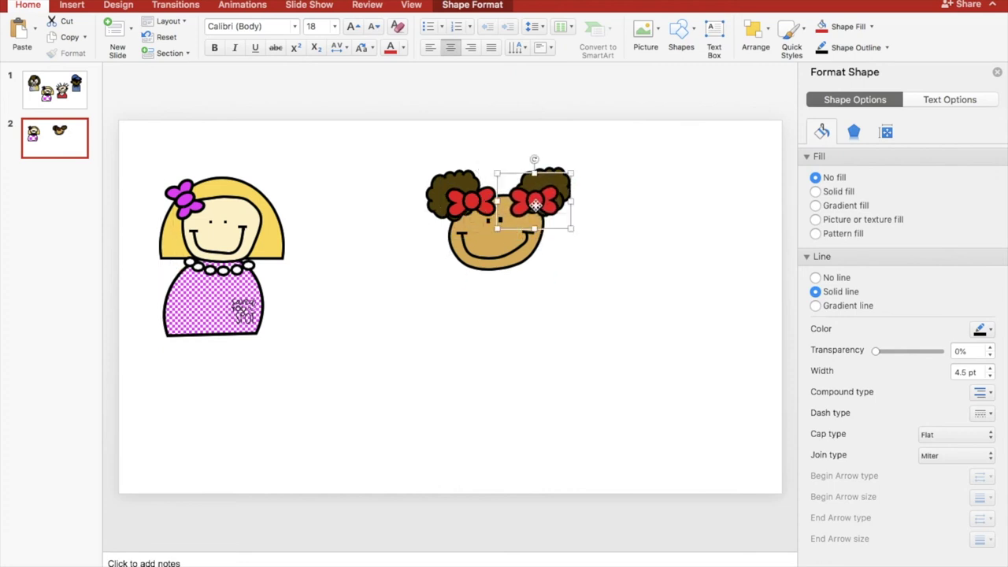
# Step: Tilt the two red bows in opposite directions and fine-tune the left bow's position against its hair puff
pyautogui.moveTo(538, 156); pyautogui.dragTo(553, 166)
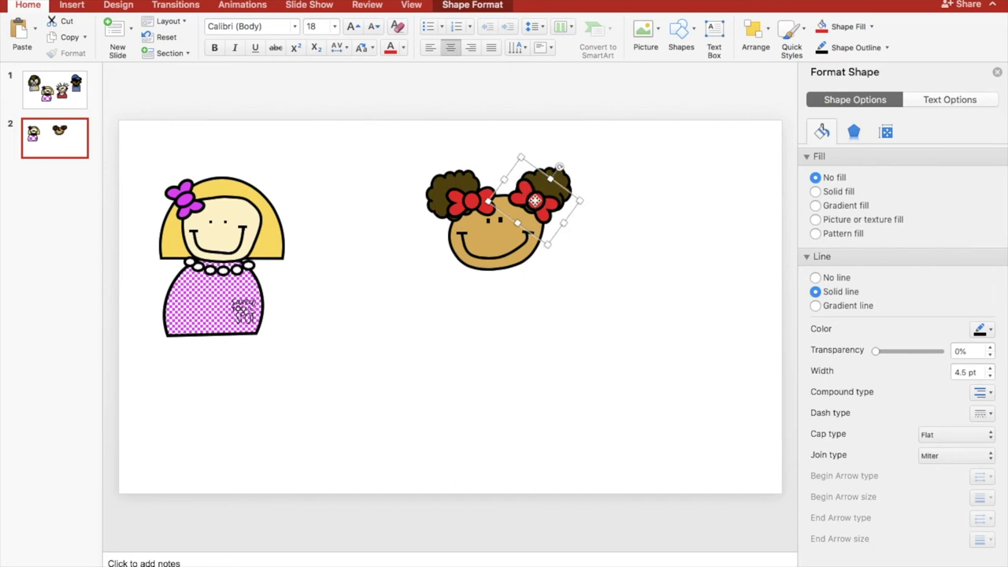
pyautogui.press('Tab')
pyautogui.click(623, 306)
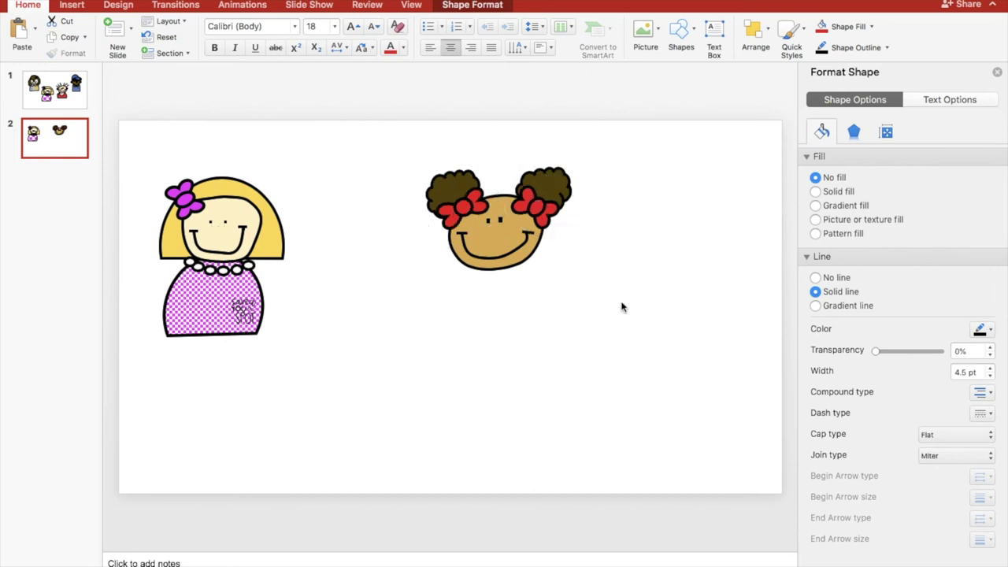
pyautogui.click(465, 206)
pyautogui.moveTo(465, 206); pyautogui.dragTo(467, 202)
pyautogui.click(610, 272)
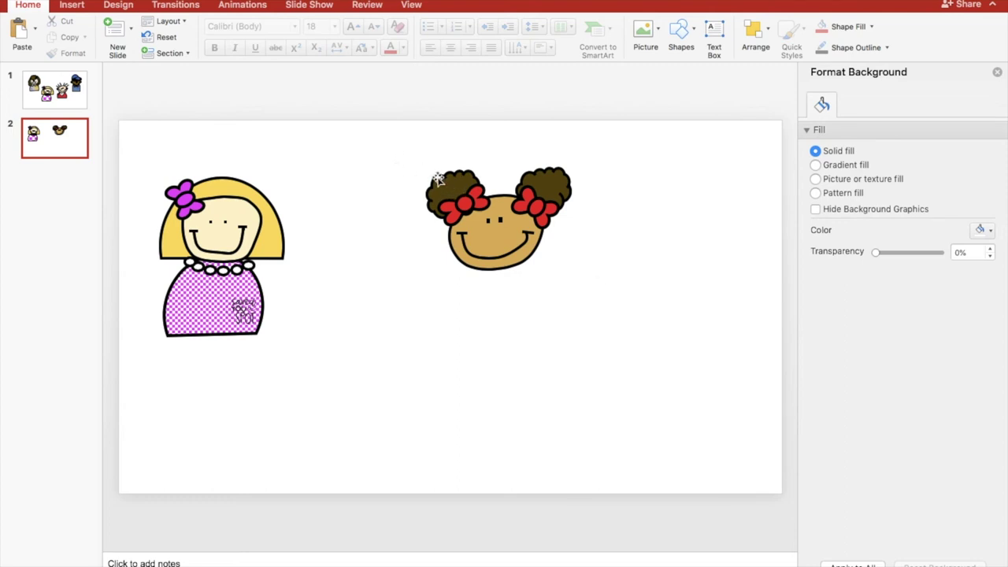
pyautogui.click(467, 199)
pyautogui.moveTo(468, 199); pyautogui.dragTo(467, 204)
pyautogui.click(617, 255)
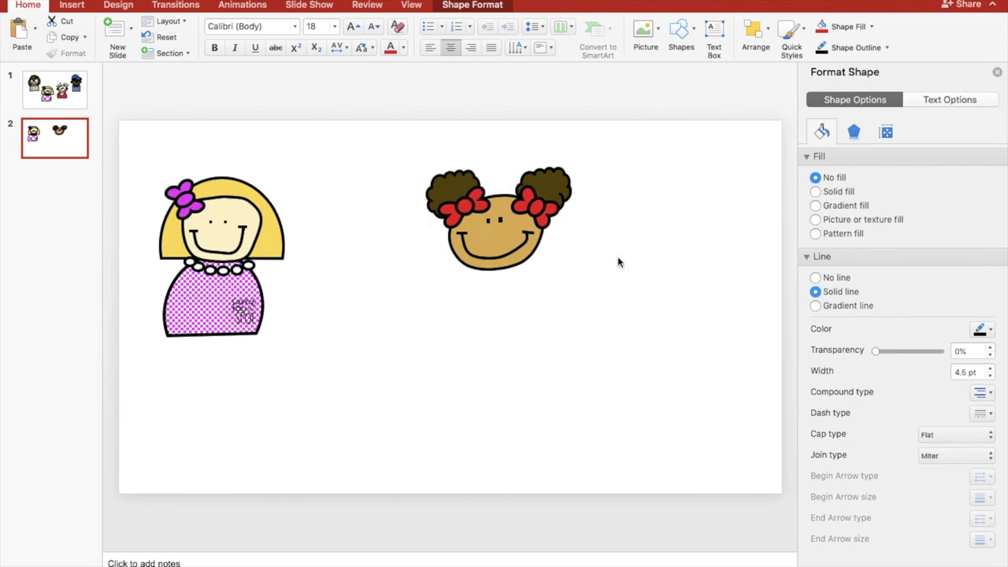
# Step: Group the head, hair puffs, eyes, smile and both bows into one object
pyautogui.moveTo(386, 149); pyautogui.dragTo(733, 344)
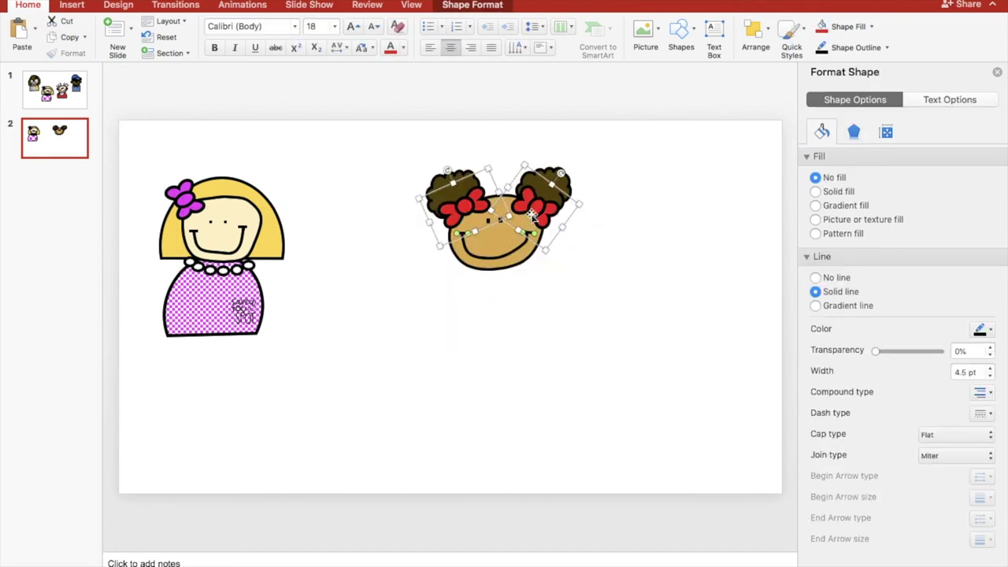
pyautogui.click(379, 160)
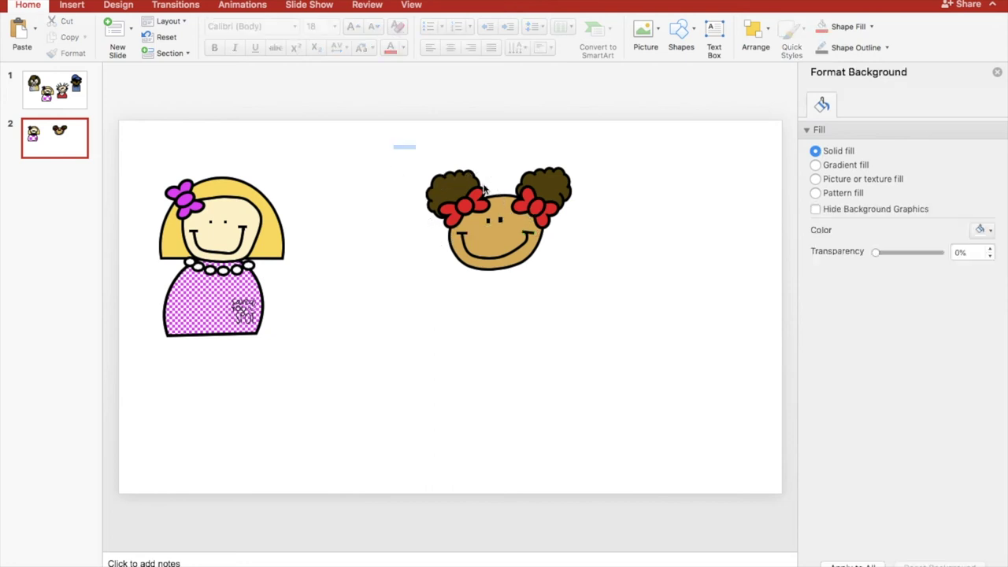
pyautogui.moveTo(394, 146); pyautogui.dragTo(668, 340)
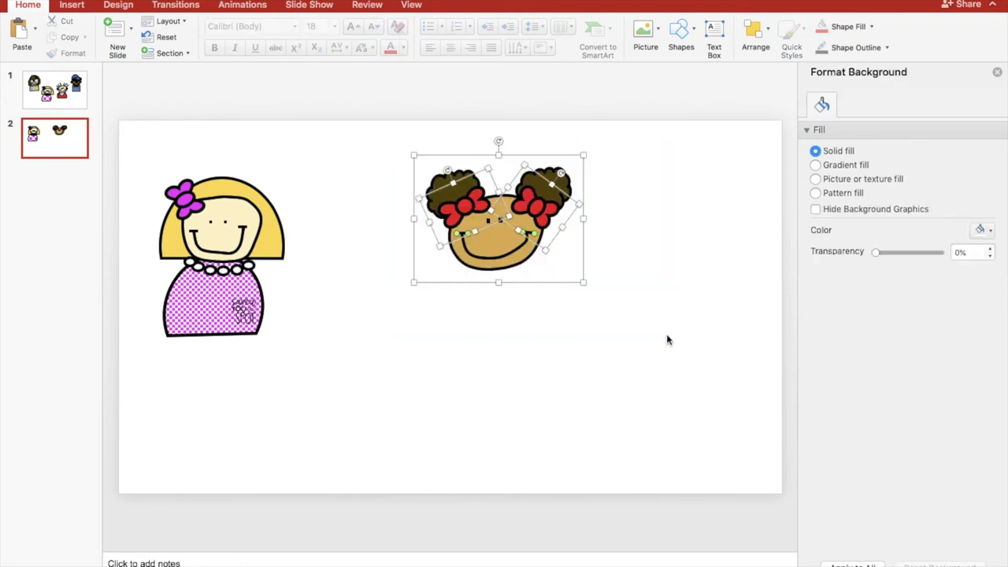
pyautogui.rightClick(530, 203)
pyautogui.moveTo(590, 257)
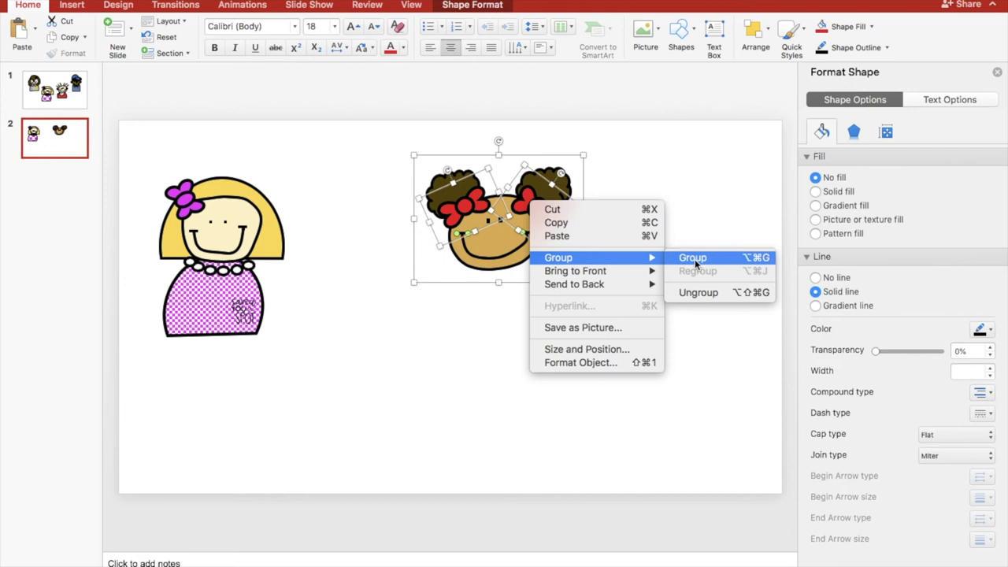
pyautogui.click(695, 264)
pyautogui.click(616, 253)
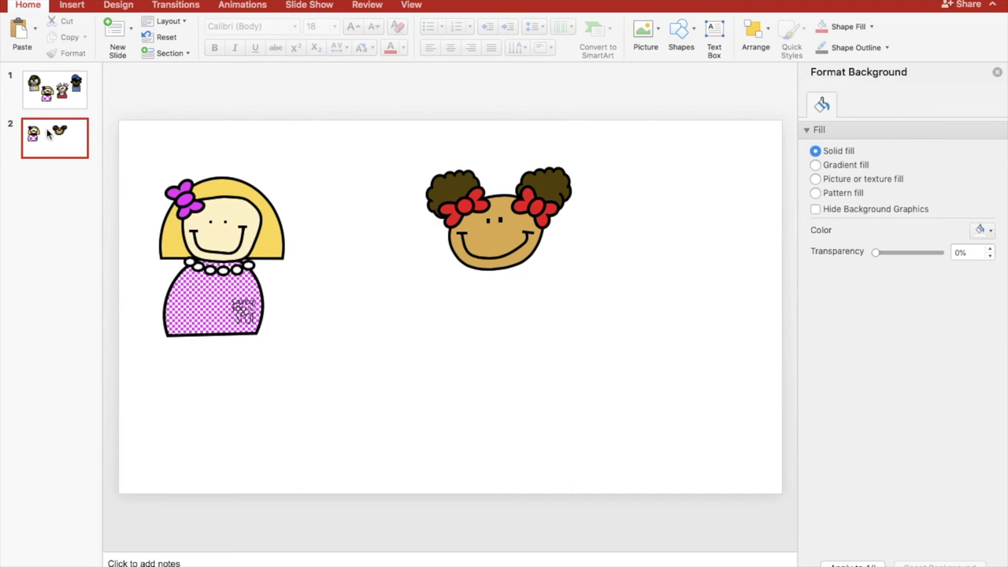
# Step: Draw a Chord shape on slide 2, rotate it flat side down and place it under the head as the body
pyautogui.click(78, 105)
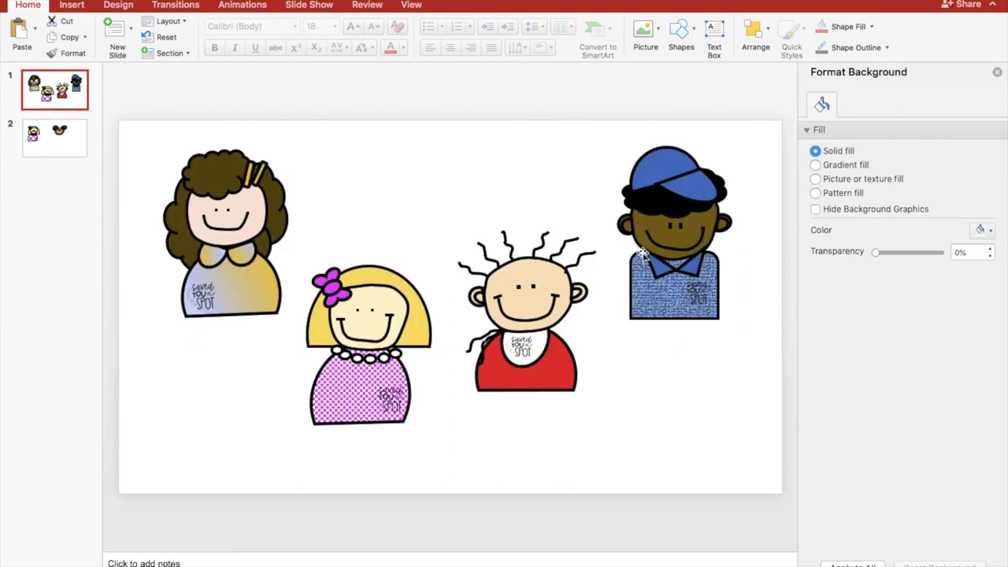
pyautogui.click(61, 148)
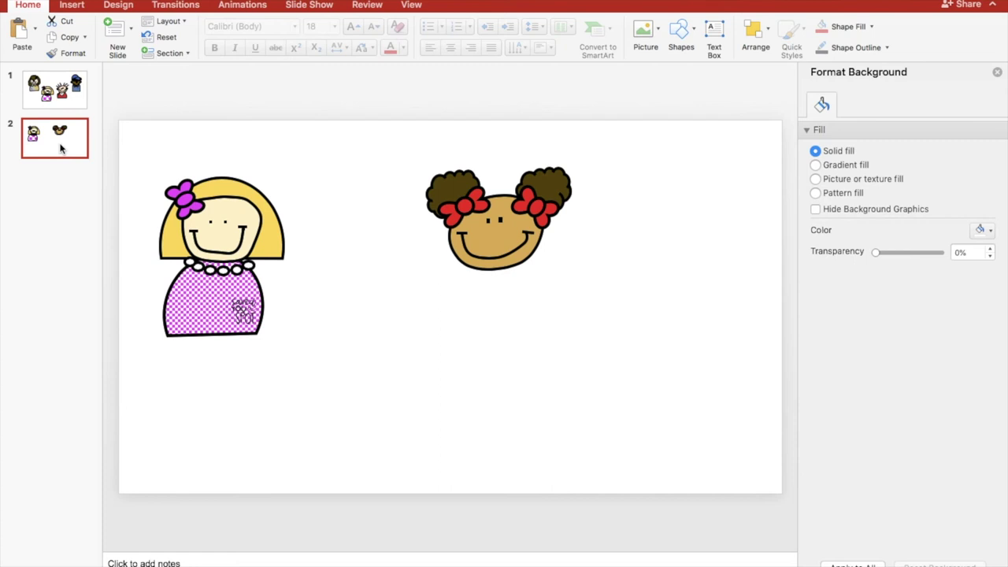
pyautogui.click(693, 37)
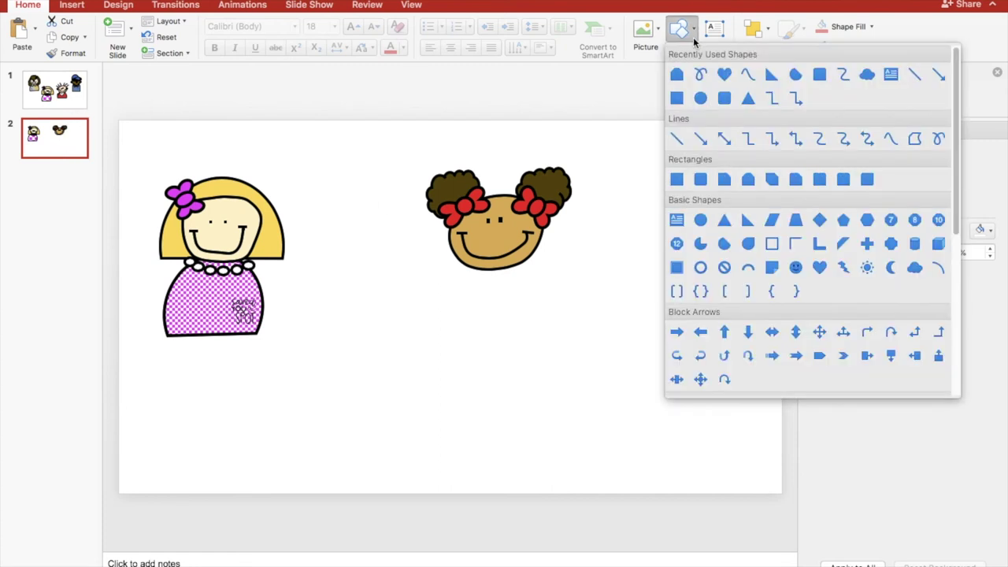
pyautogui.click(724, 244)
pyautogui.moveTo(525, 302); pyautogui.dragTo(626, 389)
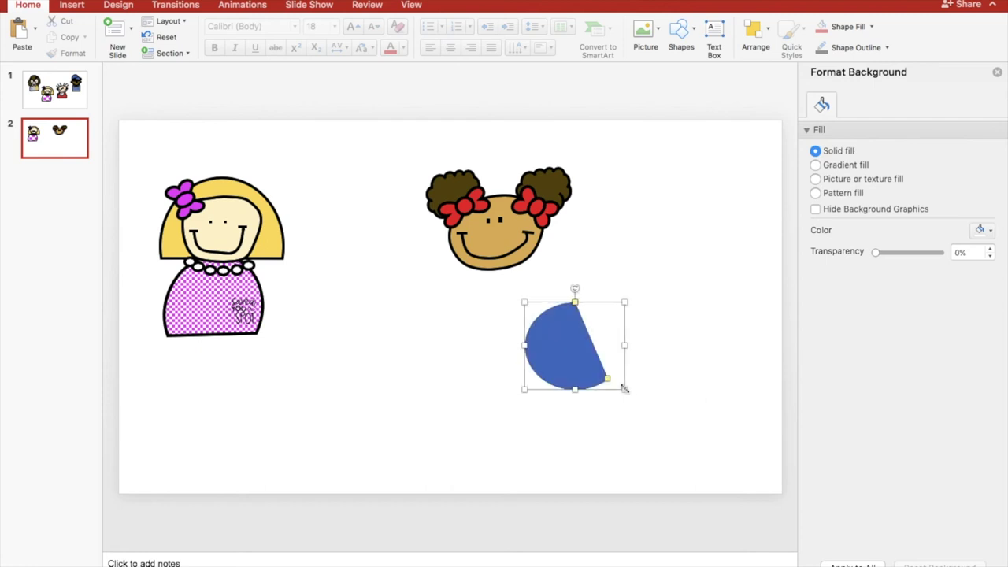
pyautogui.moveTo(574, 288); pyautogui.dragTo(670, 381)
pyautogui.moveTo(581, 323); pyautogui.dragTo(499, 291)
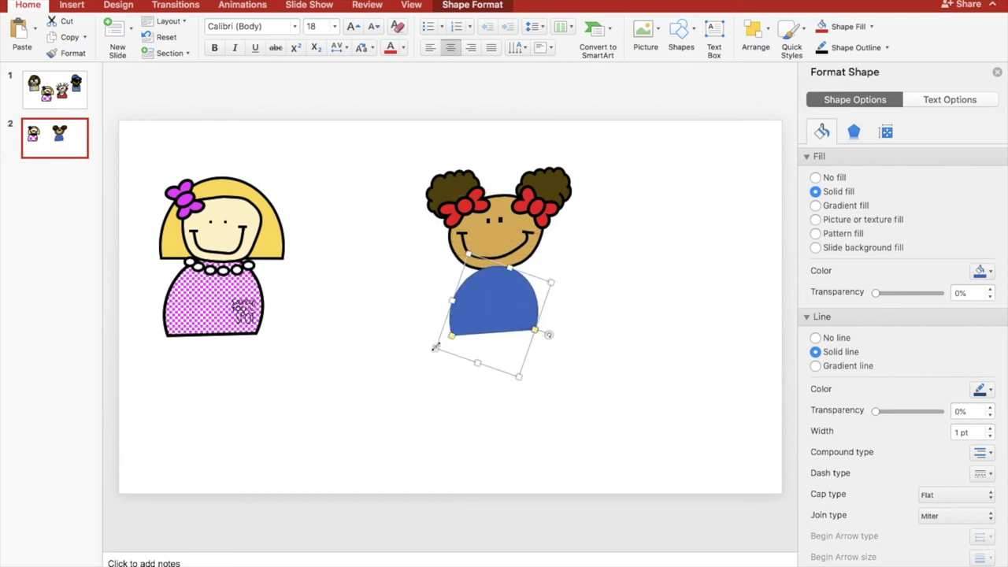
# Step: Enlarge the blue body shape, level its flat bottom edge and center it beneath the chin
pyautogui.moveTo(432, 344); pyautogui.dragTo(425, 337)
pyautogui.moveTo(488, 302); pyautogui.dragTo(496, 300)
pyautogui.moveTo(480, 353); pyautogui.dragTo(488, 379)
pyautogui.moveTo(541, 340); pyautogui.dragTo(568, 359)
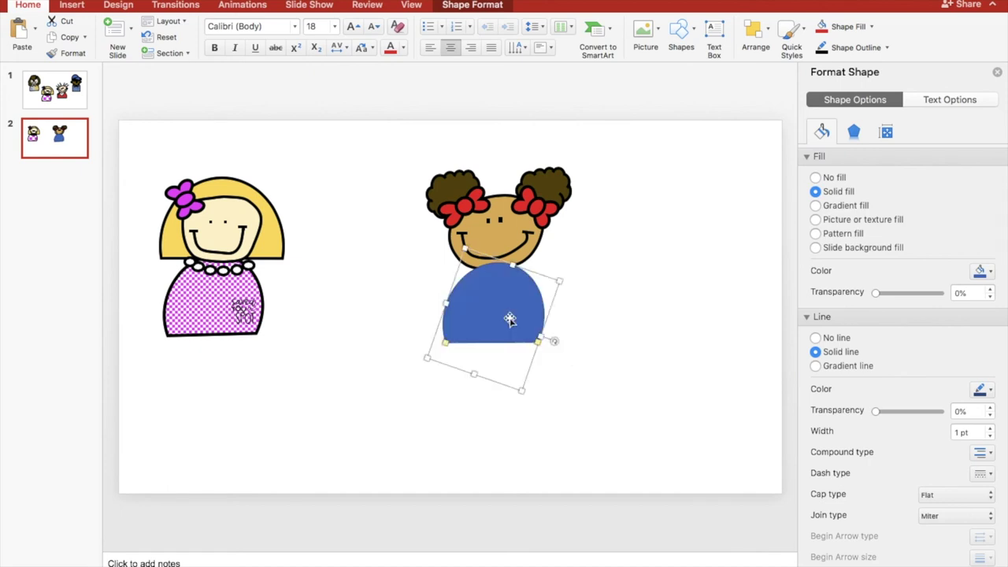
pyautogui.moveTo(446, 303); pyautogui.dragTo(484, 308)
pyautogui.moveTo(567, 320); pyautogui.dragTo(563, 285)
pyautogui.moveTo(504, 292)
pyautogui.mouseDown()
pyautogui.moveTo(512, 298)
pyautogui.moveTo(505, 293)
pyautogui.mouseUp()
pyautogui.click(505, 293)
pyautogui.press('Escape')
pyautogui.click(596, 275)
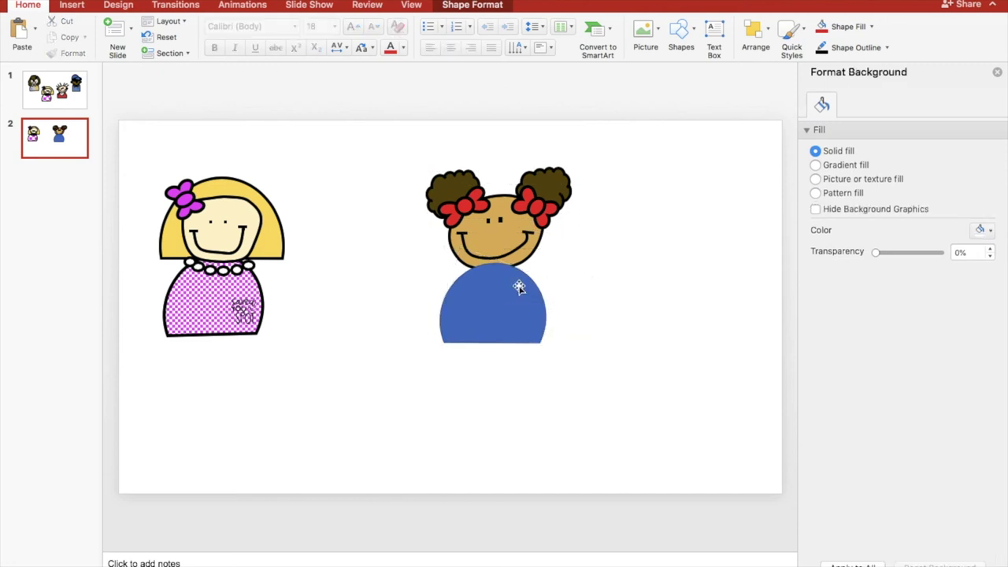
# Step: Give the blue body shape a black outline with a weight of 4½ pt
pyautogui.click(511, 286)
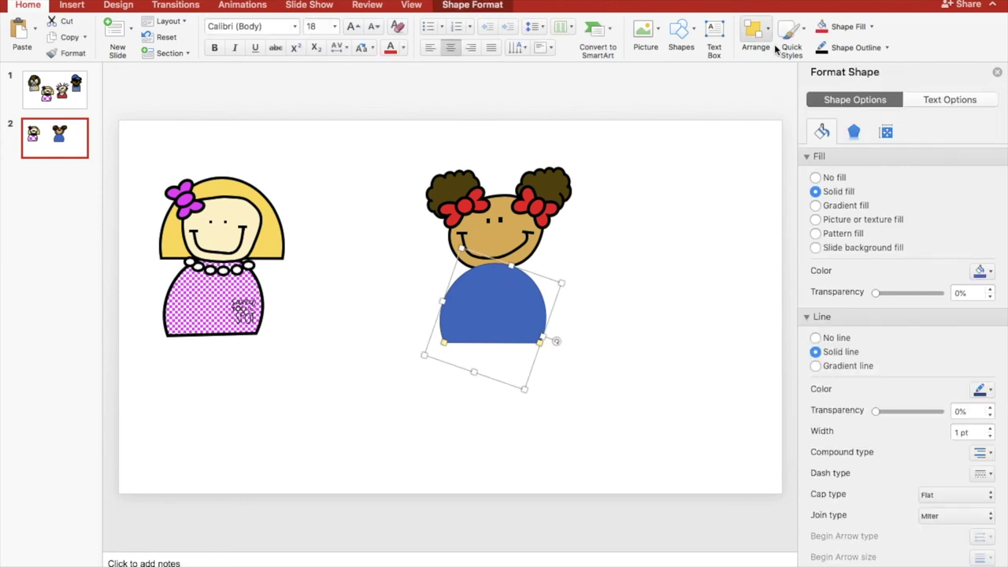
pyautogui.click(887, 48)
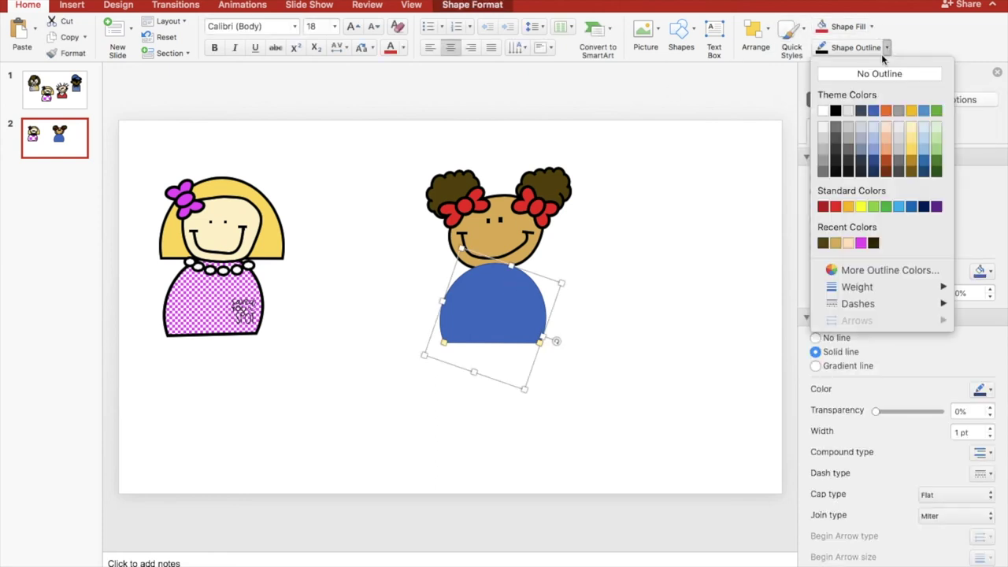
pyautogui.click(884, 57)
pyautogui.click(888, 47)
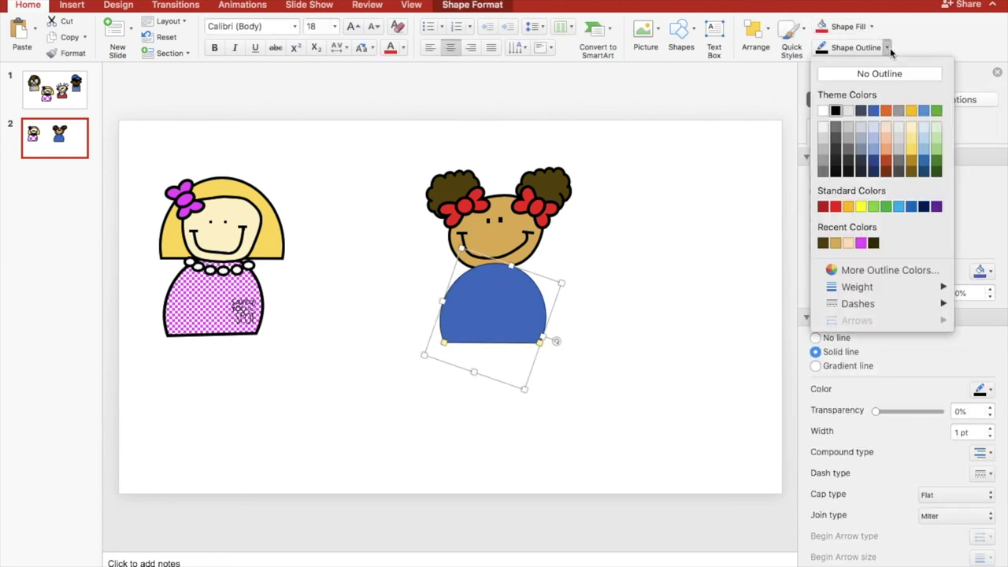
pyautogui.moveTo(866, 293)
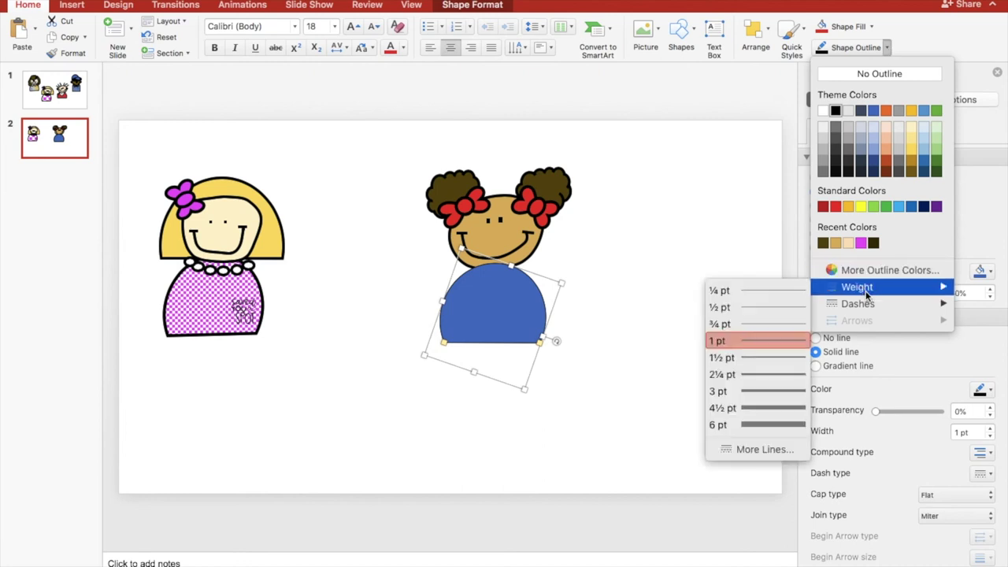
pyautogui.click(766, 407)
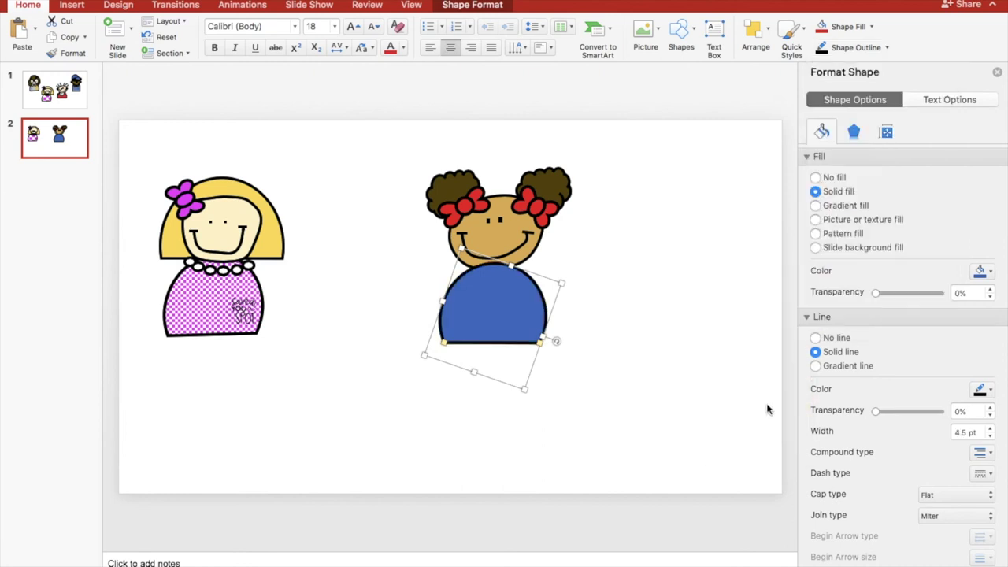
pyautogui.click(872, 28)
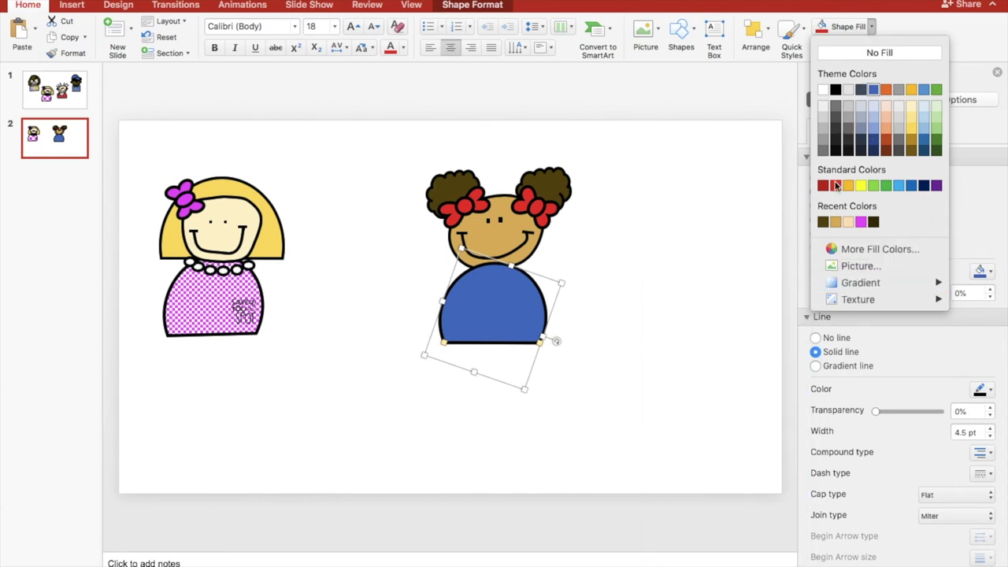
pyautogui.moveTo(884, 281)
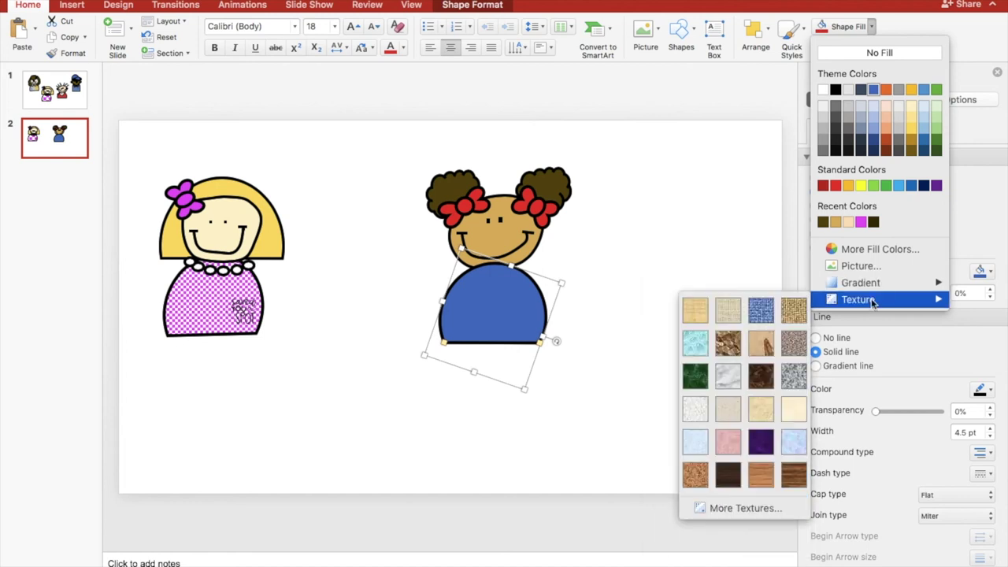
pyautogui.moveTo(873, 300)
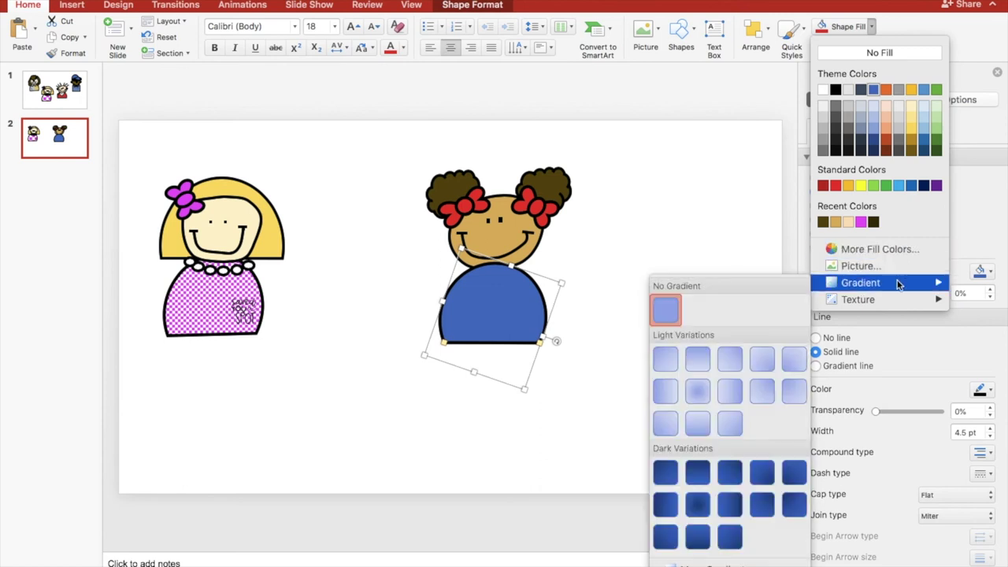
pyautogui.click(916, 336)
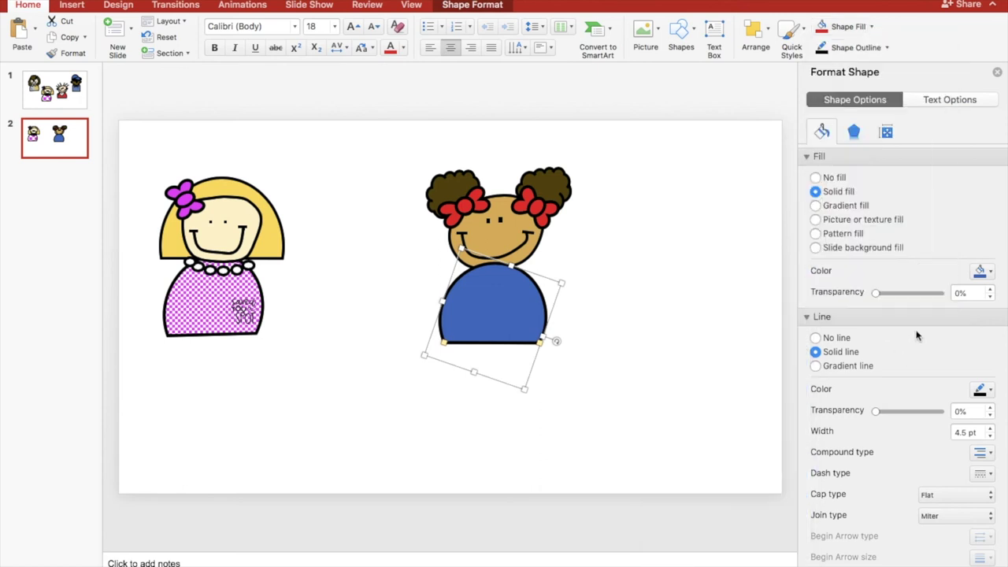
# Step: Apply a pattern fill of small white dots to the body and set its foreground color to red
pyautogui.click(816, 233)
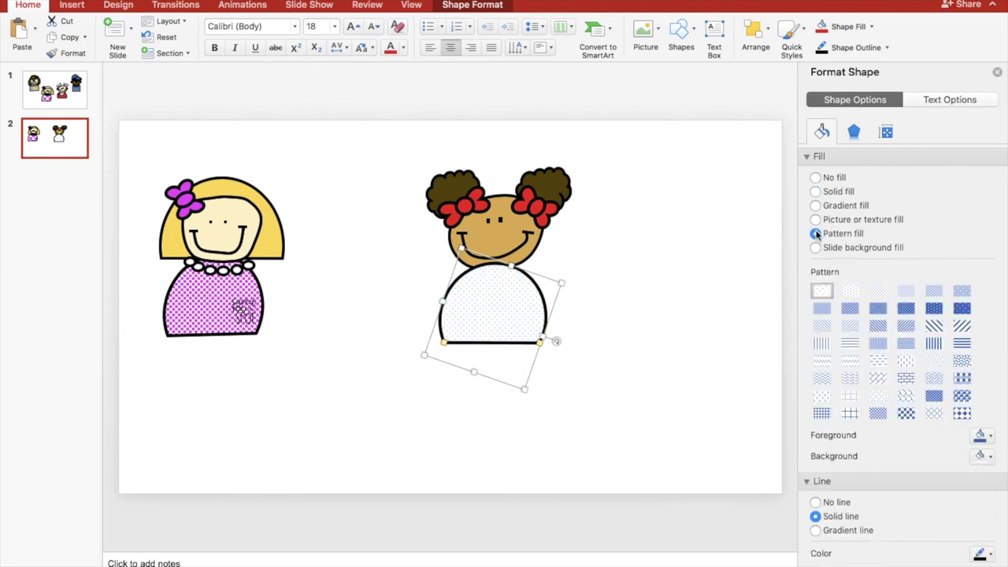
pyautogui.click(962, 310)
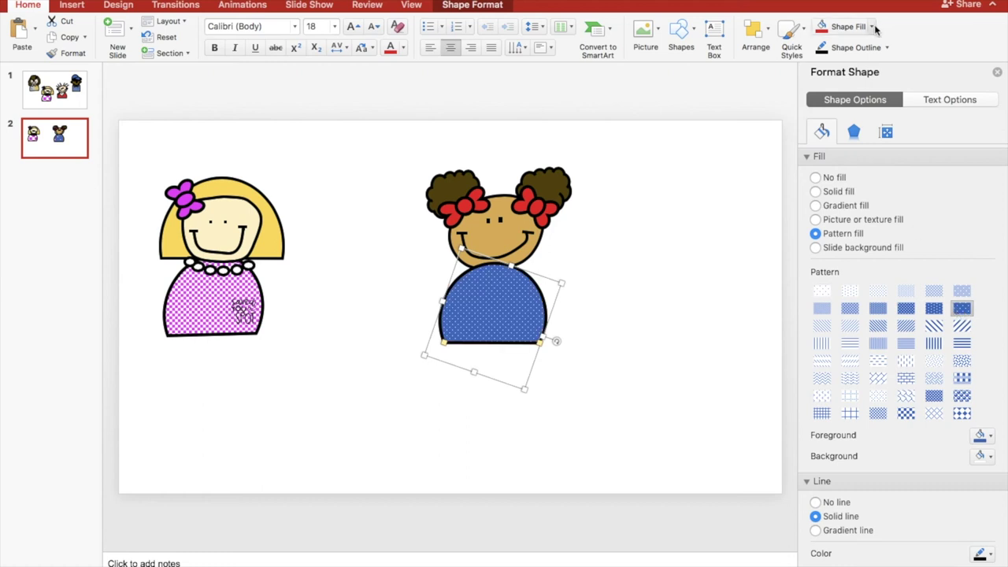
pyautogui.click(992, 443)
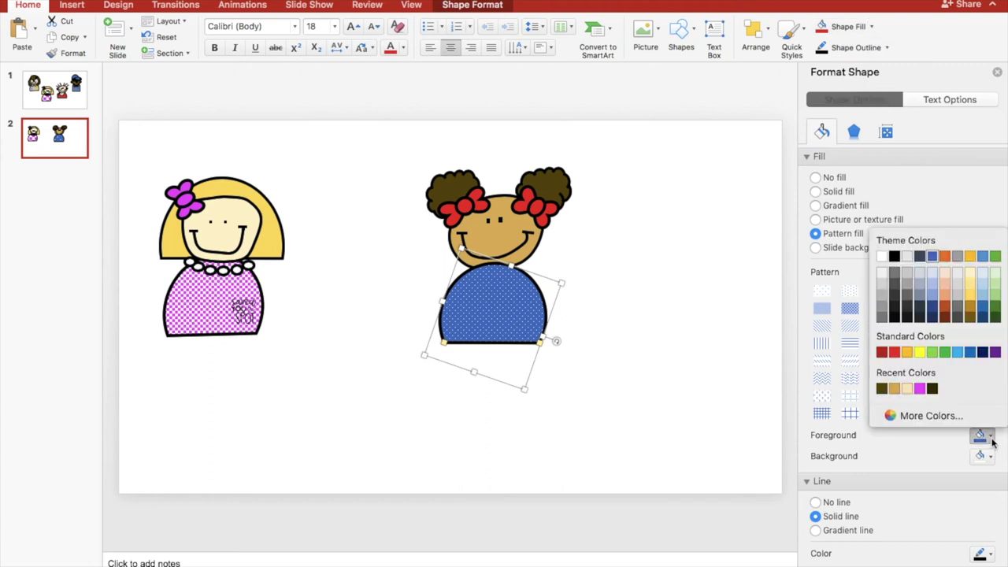
pyautogui.click(892, 354)
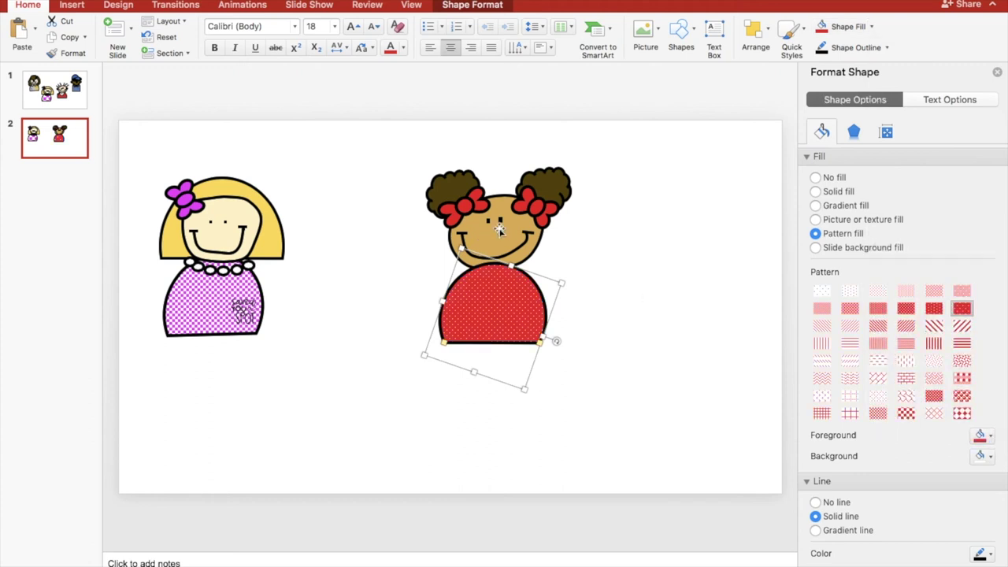
# Step: Send the red dotted body to the back, behind the head
pyautogui.rightClick(505, 299)
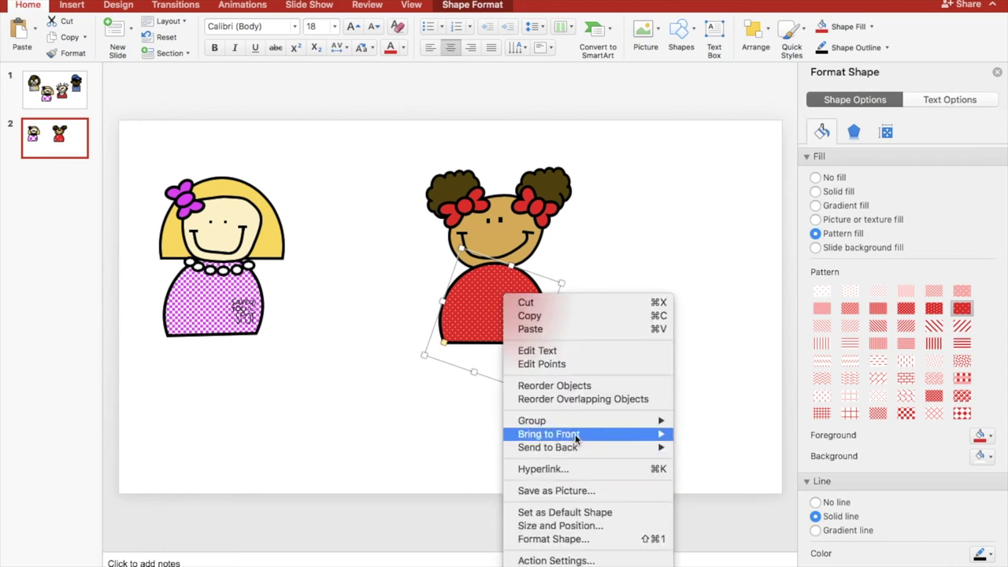
pyautogui.moveTo(630, 447)
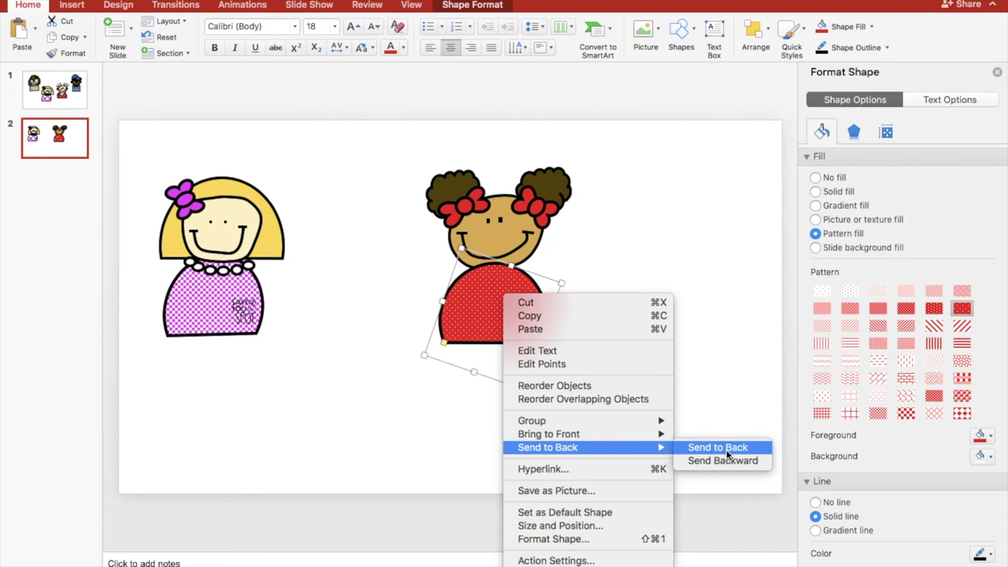
pyautogui.click(726, 454)
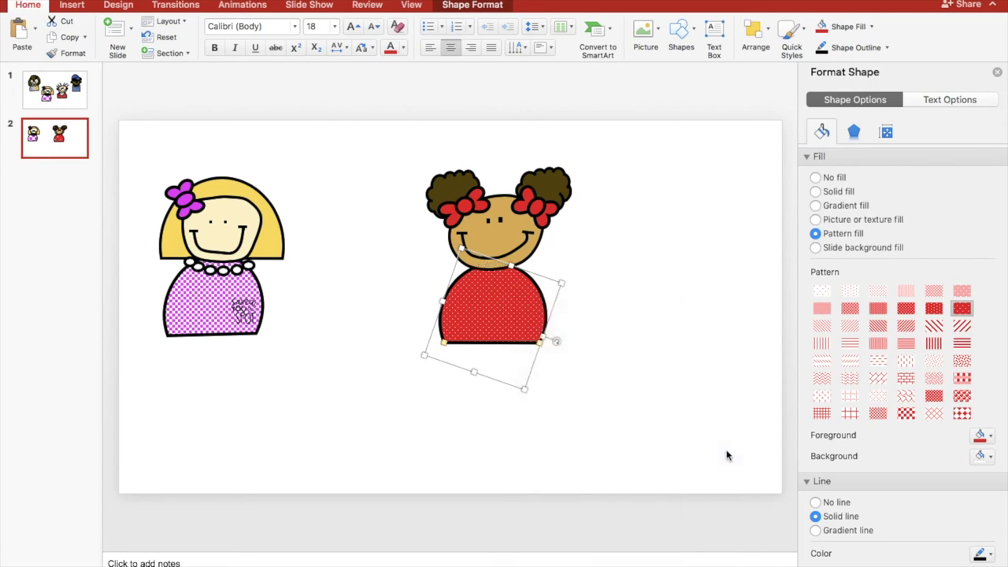
# Step: Draw a small pointed blue collar piece beneath the girl's chin and paste a copy beside it to complete the collar
pyautogui.click(639, 334)
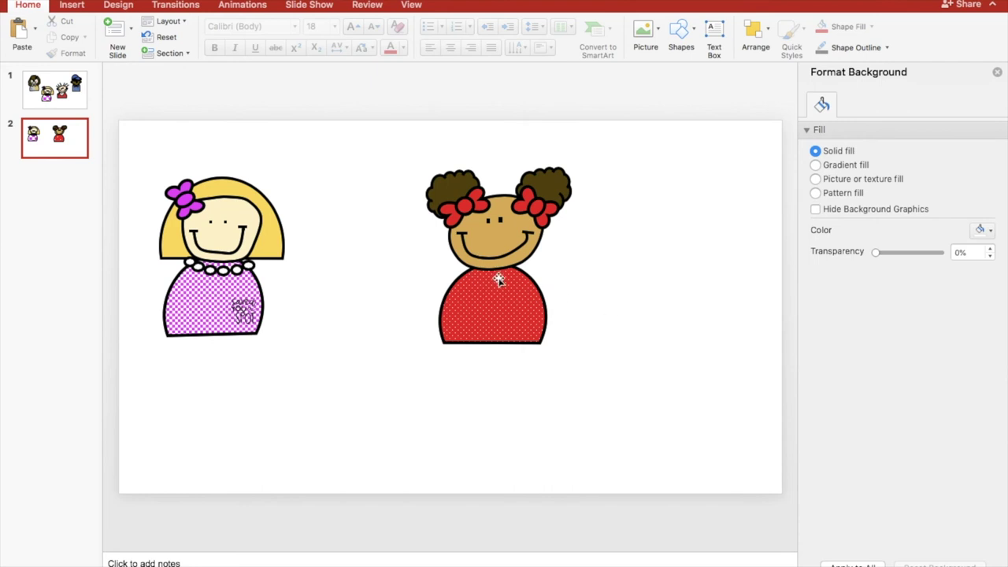
pyautogui.click(75, 103)
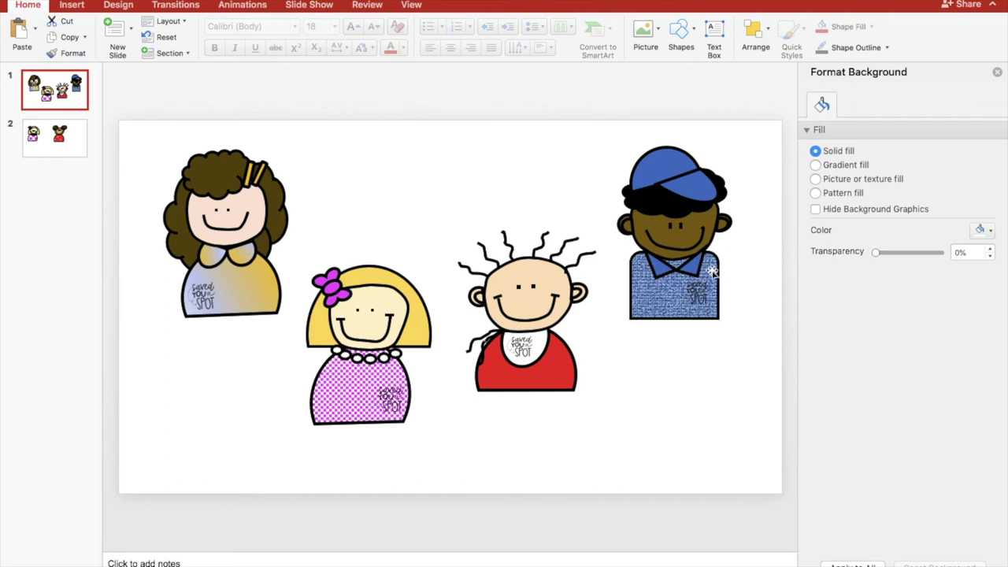
pyautogui.click(68, 152)
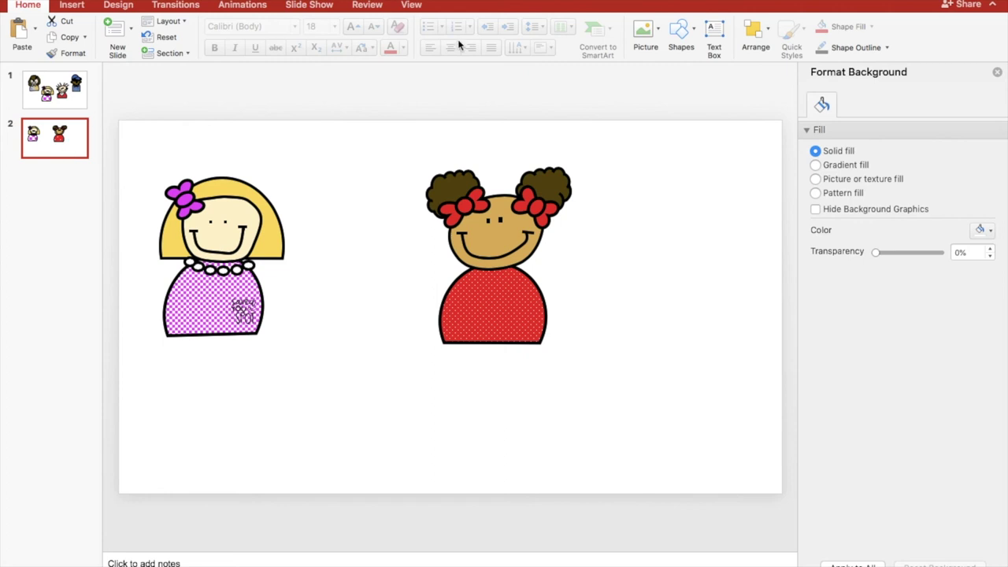
pyautogui.click(690, 34)
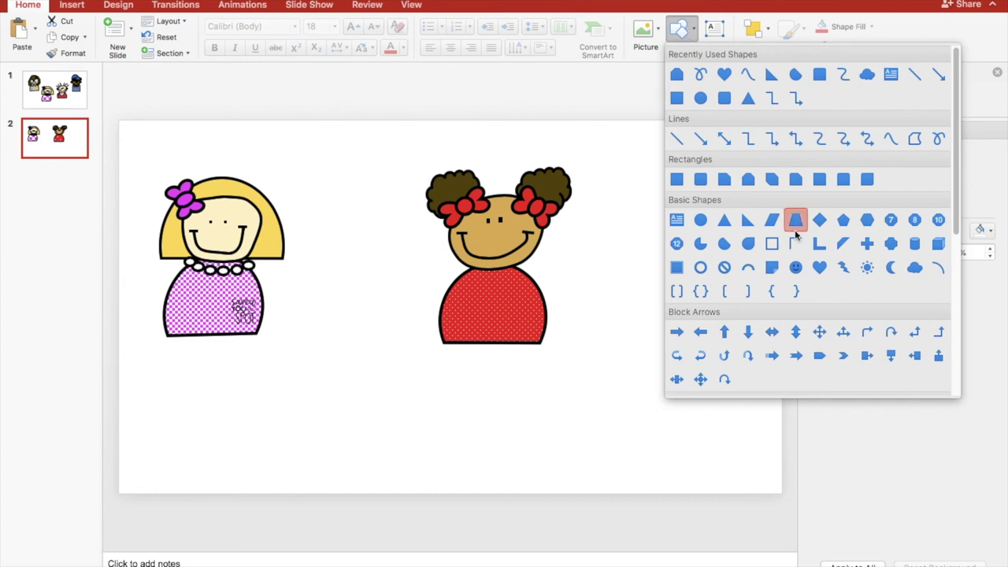
pyautogui.scroll(-5, 803, 291)
pyautogui.scroll(3, 803, 288)
pyautogui.click(803, 288)
pyautogui.moveTo(469, 269)
pyautogui.mouseDown()
pyautogui.moveTo(488, 294)
pyautogui.moveTo(453, 203)
pyautogui.moveTo(443, 207)
pyautogui.mouseUp()
pyautogui.press('cmd+v')
pyautogui.moveTo(504, 275)
pyautogui.mouseDown()
pyautogui.moveTo(527, 288)
pyautogui.moveTo(477, 283)
pyautogui.moveTo(483, 265)
pyautogui.moveTo(567, 285)
pyautogui.moveTo(470, 276)
pyautogui.moveTo(508, 280)
pyautogui.moveTo(527, 268)
pyautogui.moveTo(477, 281)
pyautogui.moveTo(488, 256)
pyautogui.mouseUp()
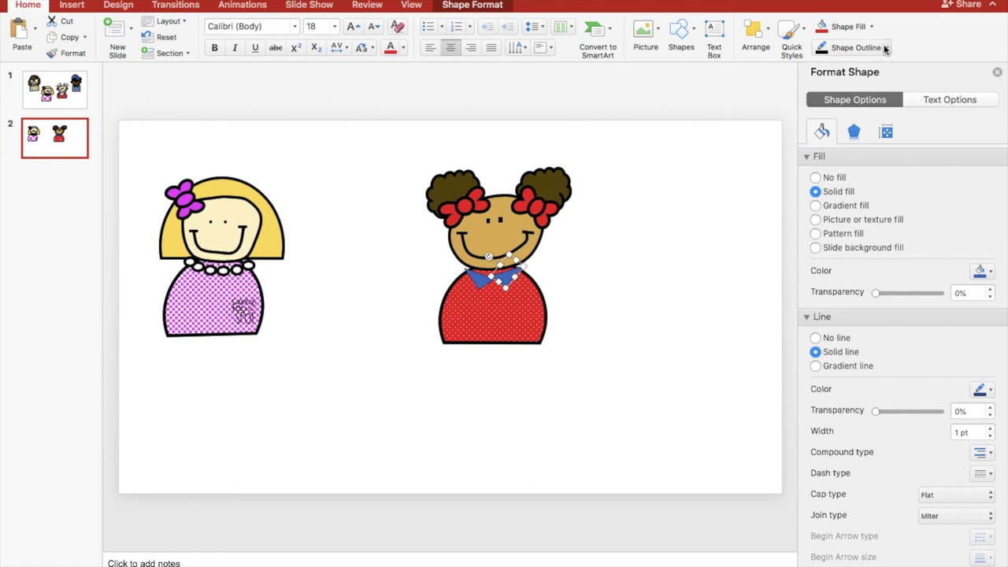
# Step: Give both blue collar pieces a black outline with a weight of 4½ pt and adjust their position under the chin
pyautogui.click(886, 49)
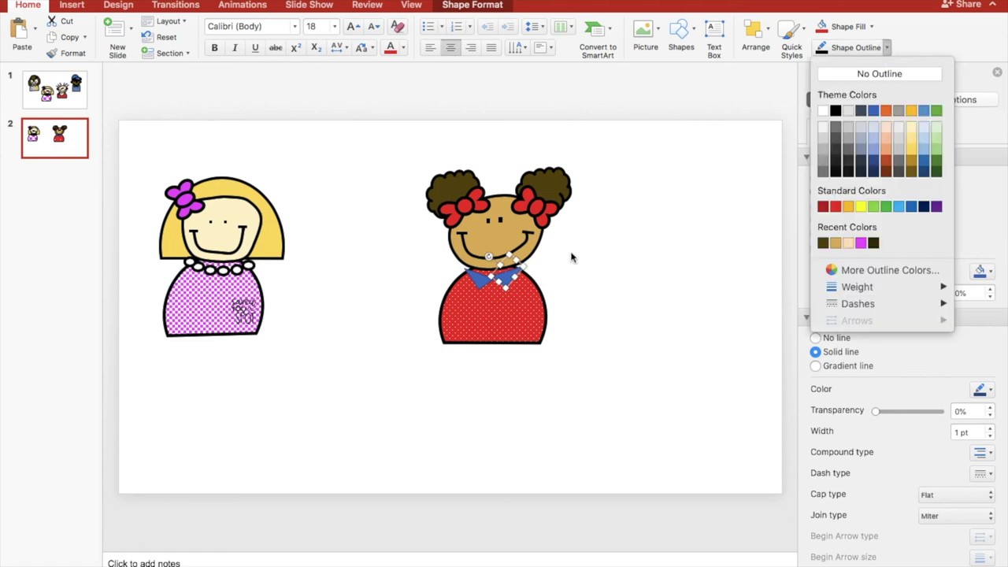
pyautogui.click(500, 301)
pyautogui.moveTo(465, 292)
pyautogui.mouseDown()
pyautogui.moveTo(475, 290)
pyautogui.moveTo(457, 293)
pyautogui.moveTo(468, 286)
pyautogui.mouseUp()
pyautogui.click(484, 277)
pyautogui.click(886, 49)
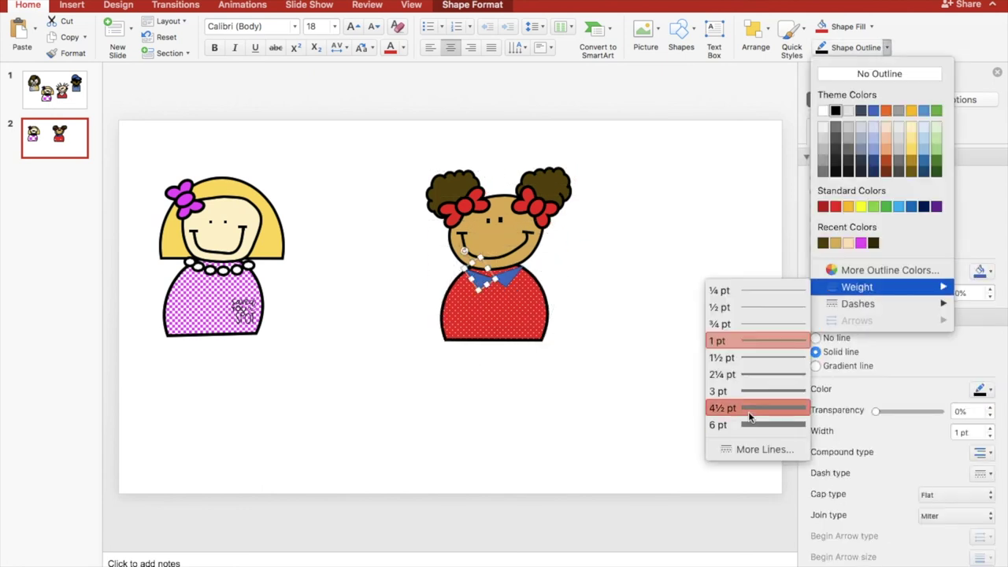
pyautogui.click(749, 403)
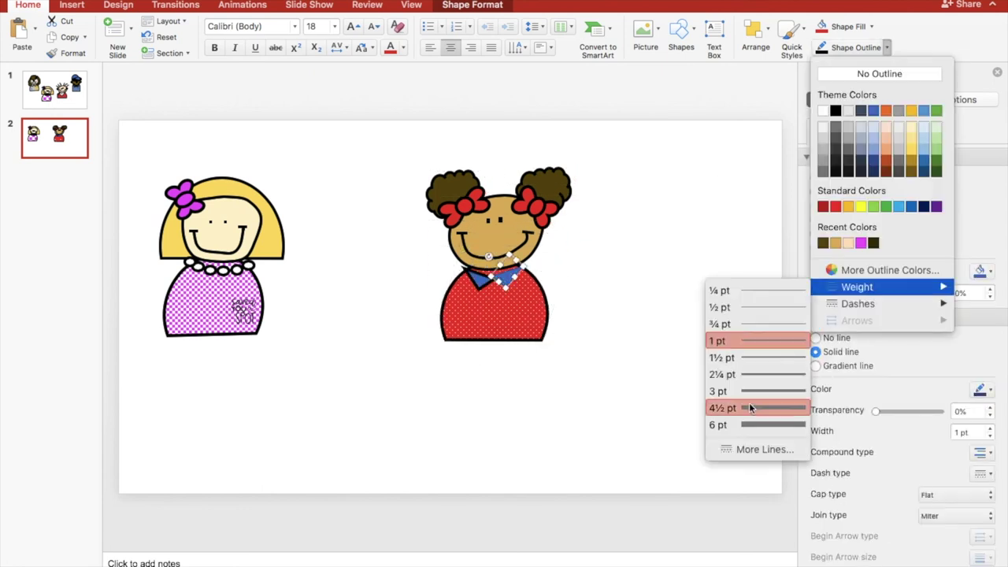
pyautogui.click(749, 402)
pyautogui.moveTo(494, 282); pyautogui.dragTo(512, 273)
pyautogui.click(584, 291)
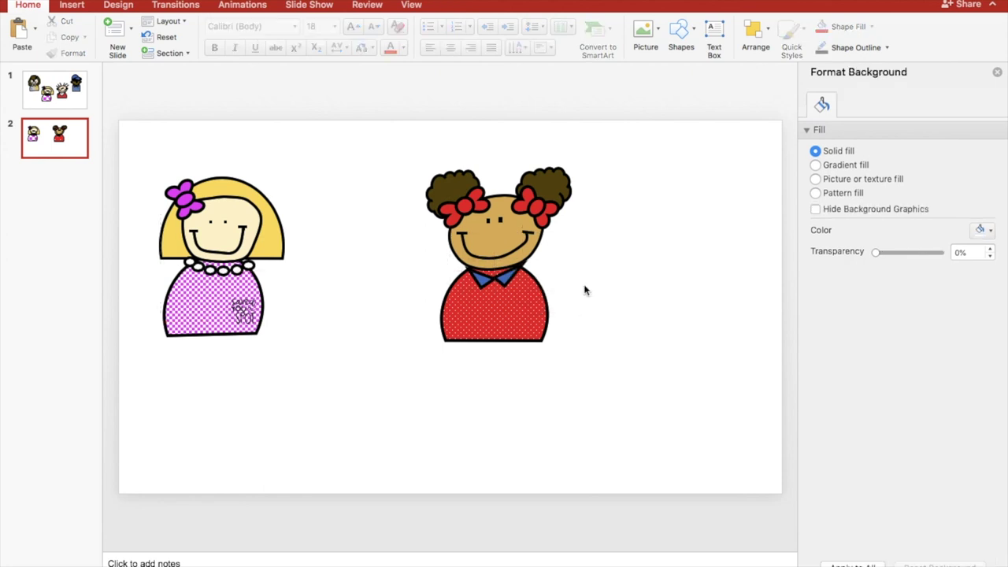
# Step: Fill both collar pieces with white
pyautogui.click(481, 277)
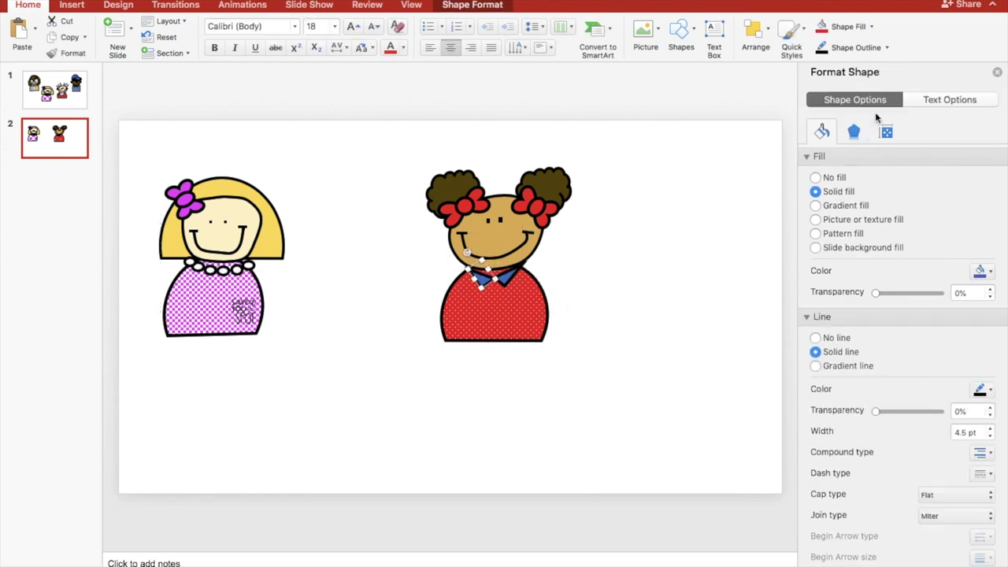
pyautogui.click(871, 26)
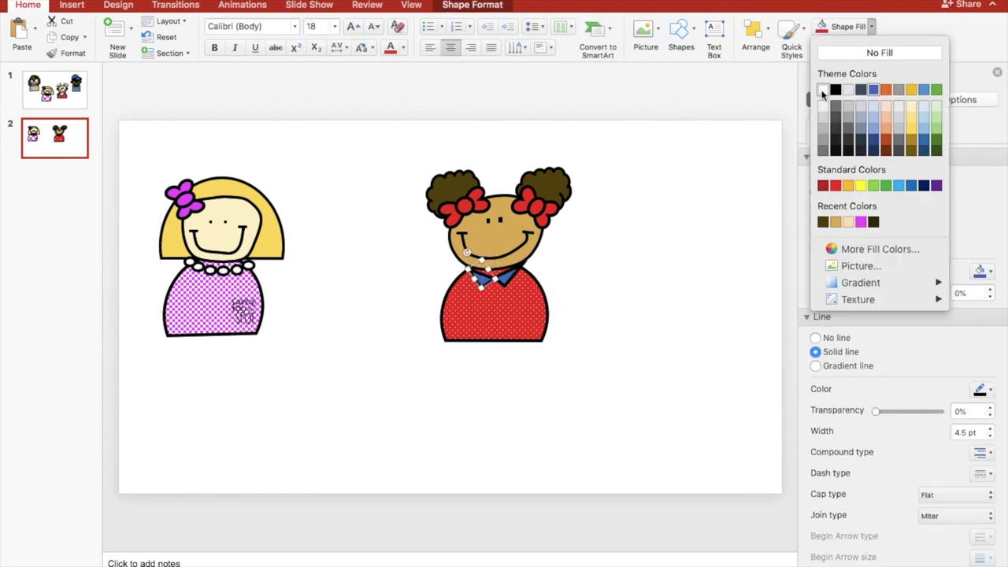
pyautogui.click(823, 91)
pyautogui.click(663, 275)
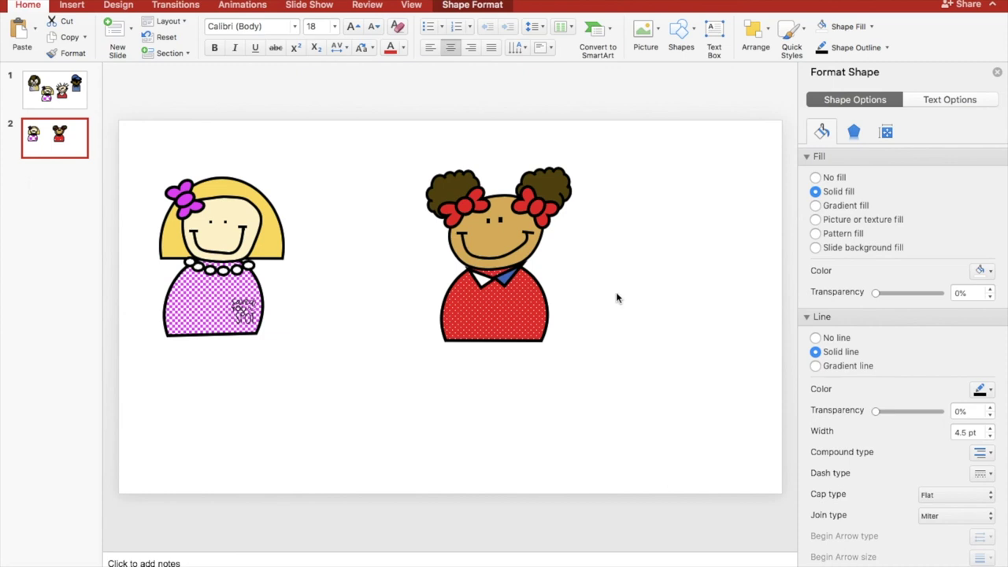
pyautogui.click(508, 274)
pyautogui.click(871, 26)
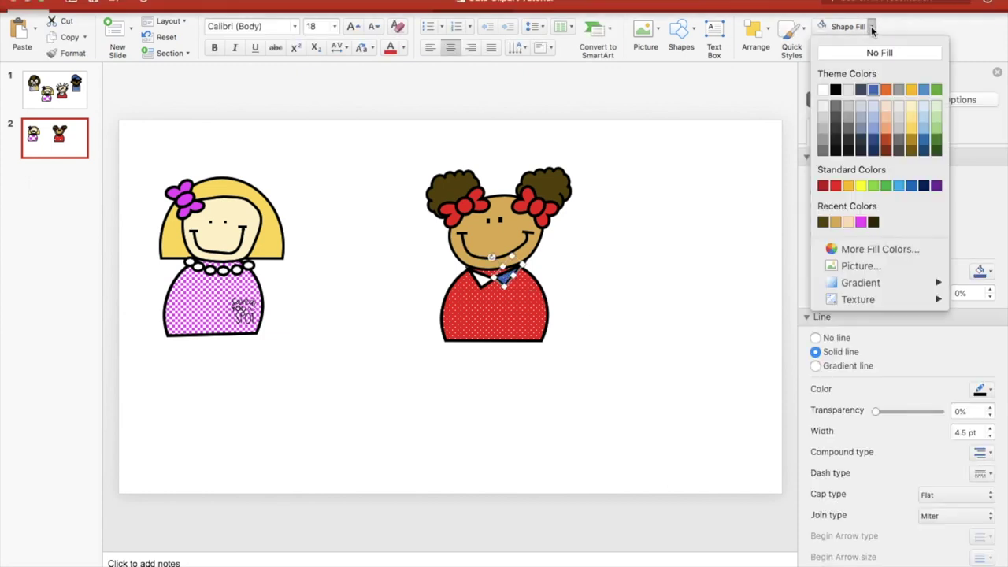
pyautogui.click(823, 90)
pyautogui.click(616, 379)
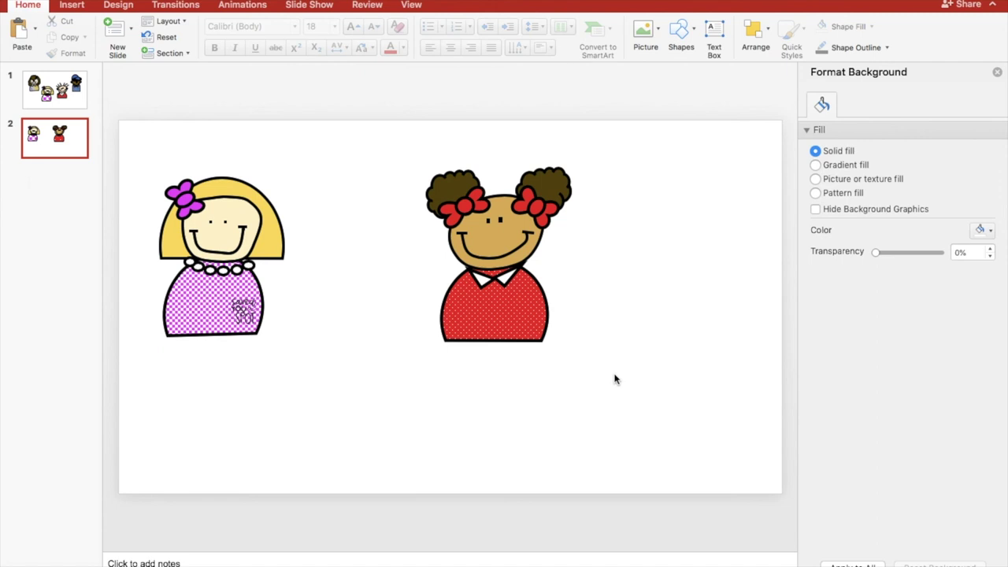
# Step: Group the girl's head, collar and red dotted body into one object
pyautogui.moveTo(401, 163); pyautogui.dragTo(607, 420)
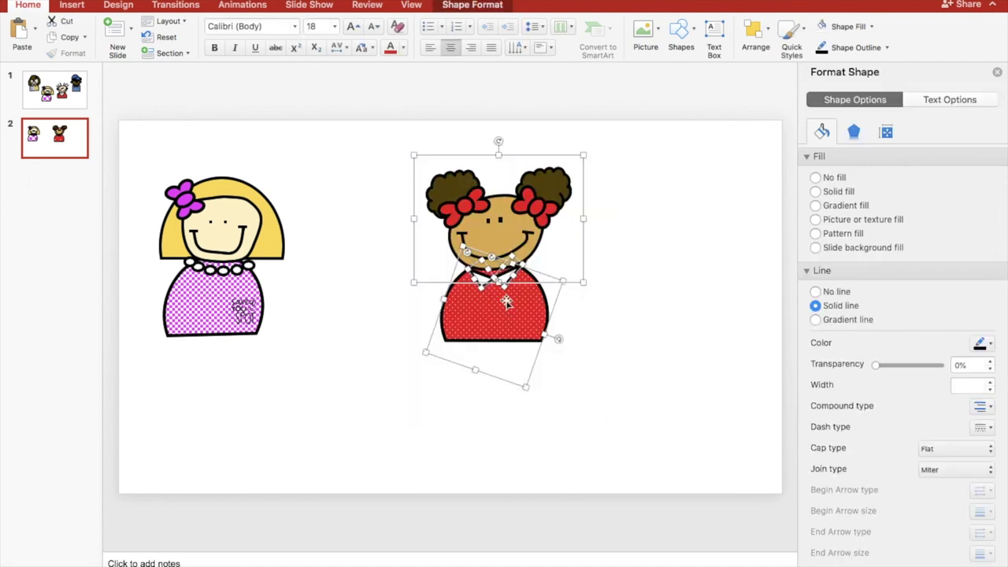
pyautogui.rightClick(507, 277)
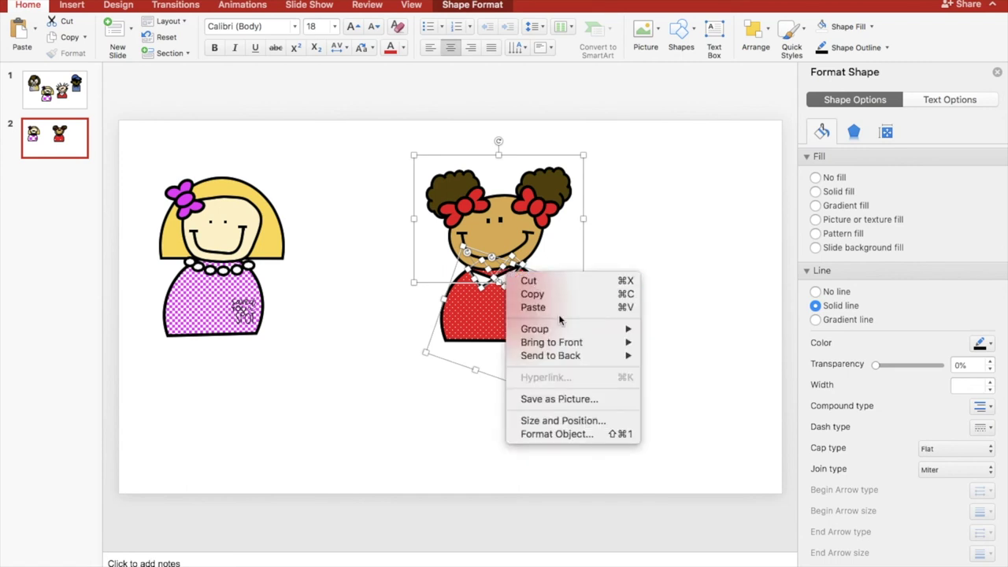
pyautogui.moveTo(575, 337)
pyautogui.click(688, 329)
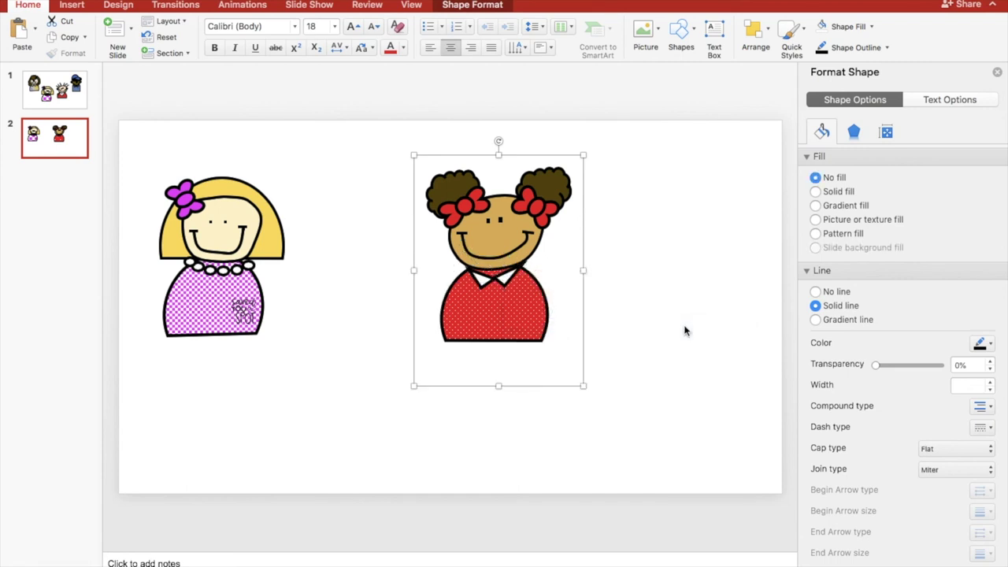
pyautogui.click(684, 331)
pyautogui.moveTo(406, 181); pyautogui.dragTo(605, 391)
pyautogui.click(537, 329)
pyautogui.click(624, 308)
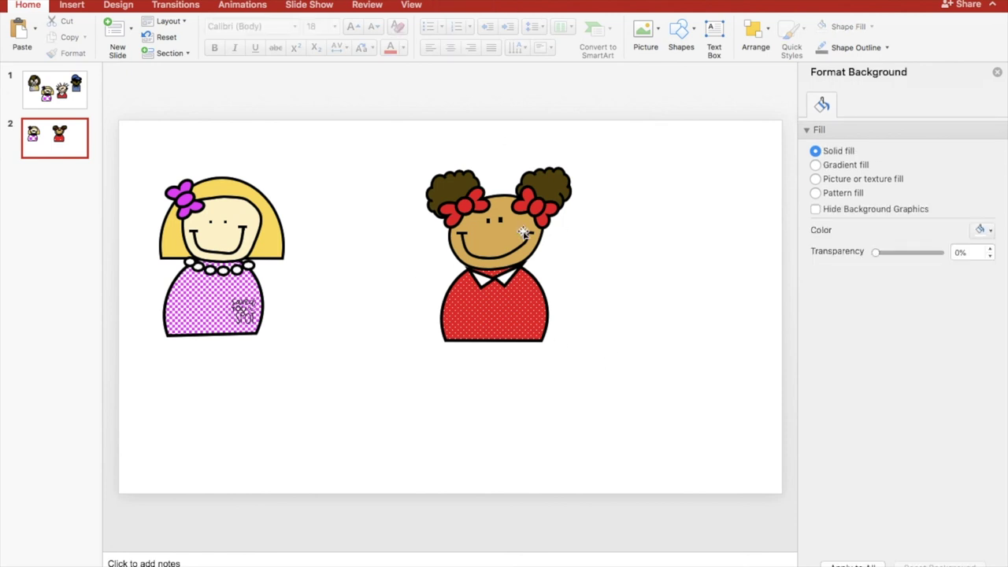
# Step: Draw a small chord shape, tilt it slightly and place it against the left side of the girl's face as an ear
pyautogui.click(62, 98)
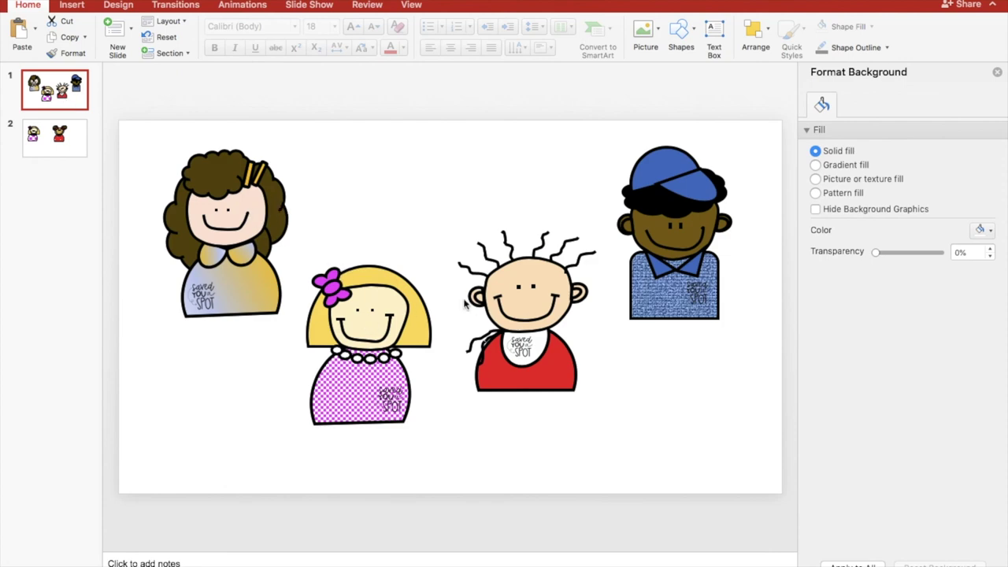
pyautogui.click(69, 145)
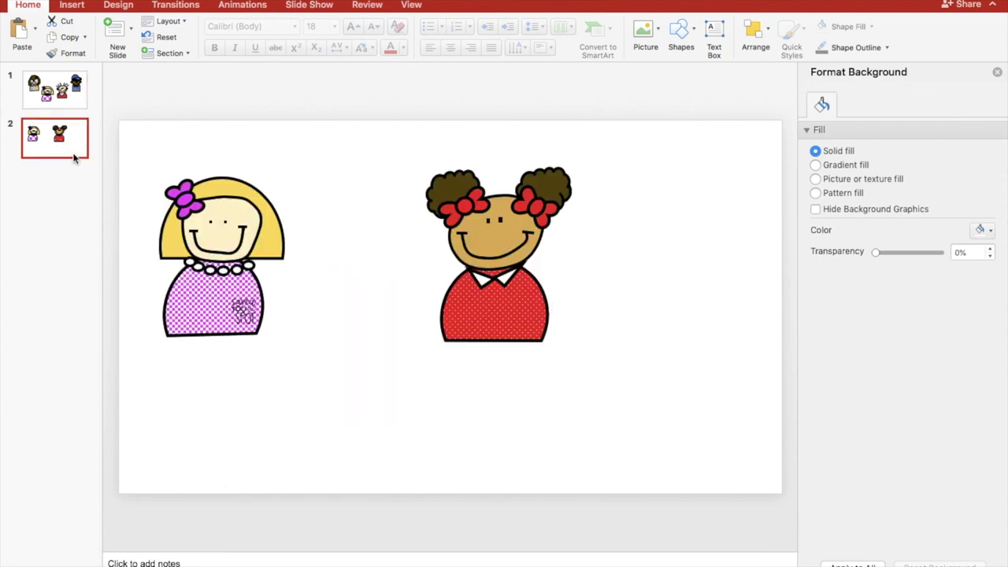
pyautogui.click(692, 31)
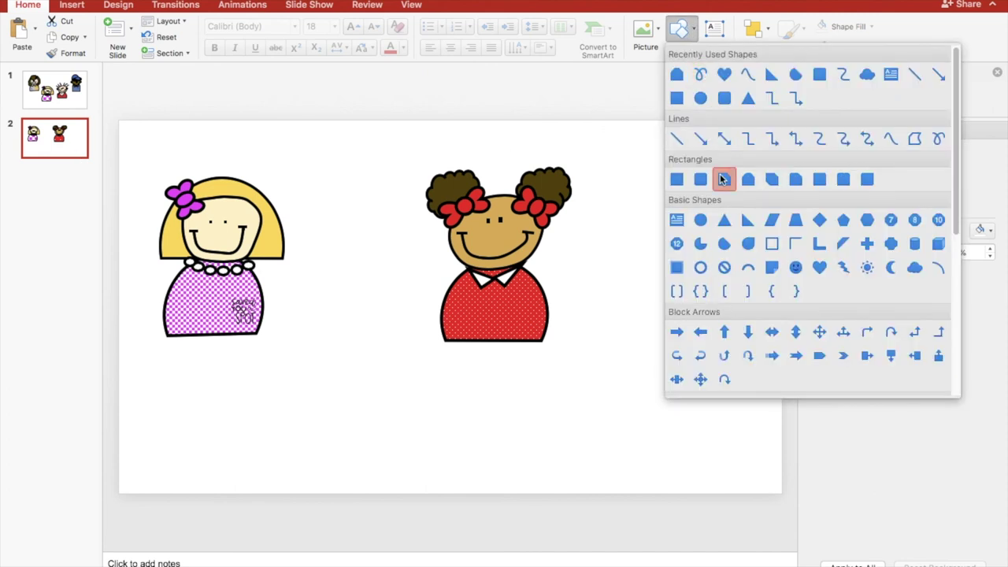
pyautogui.click(723, 243)
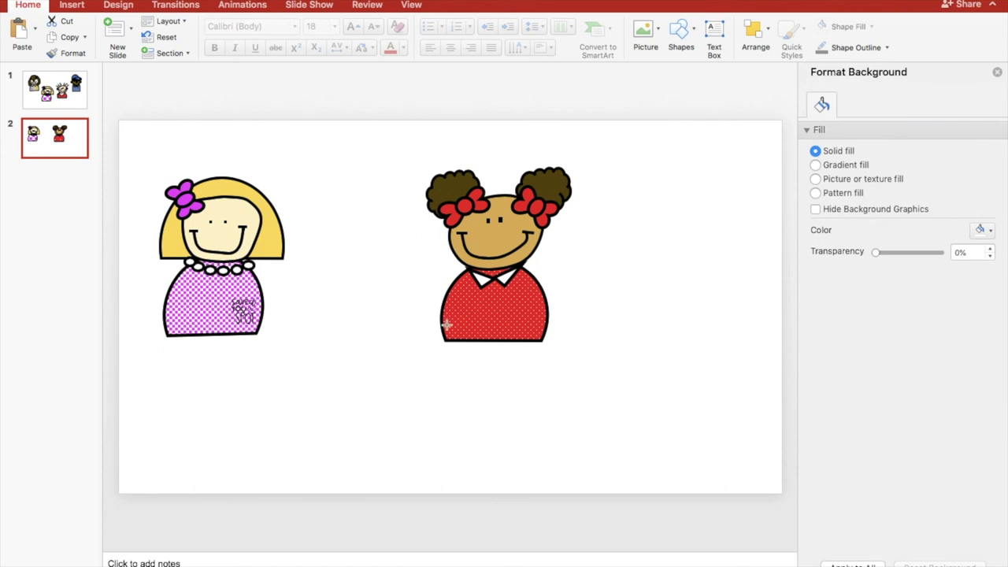
pyautogui.moveTo(372, 284); pyautogui.dragTo(390, 307)
pyautogui.moveTo(380, 273); pyautogui.dragTo(387, 274)
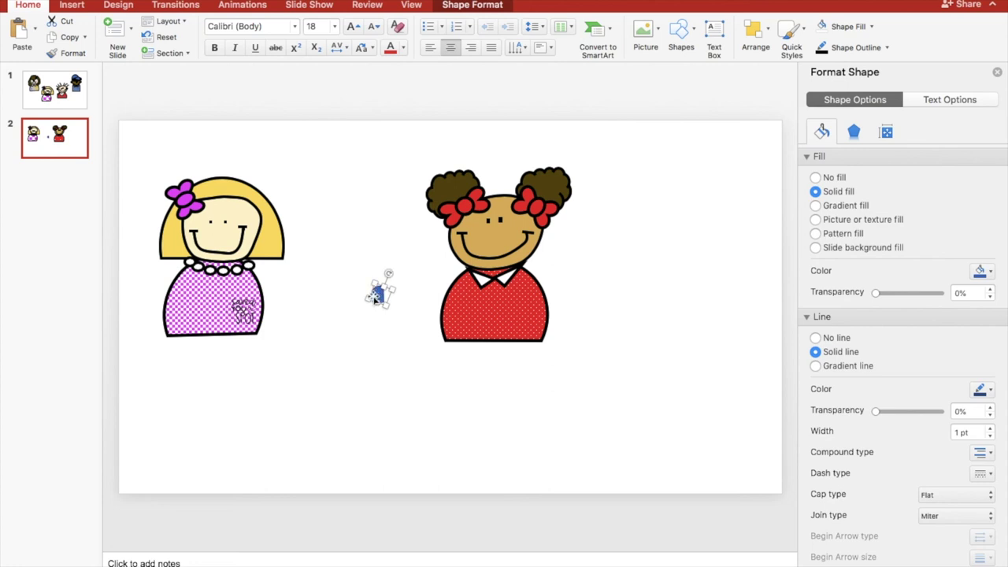
pyautogui.moveTo(377, 294); pyautogui.dragTo(440, 234)
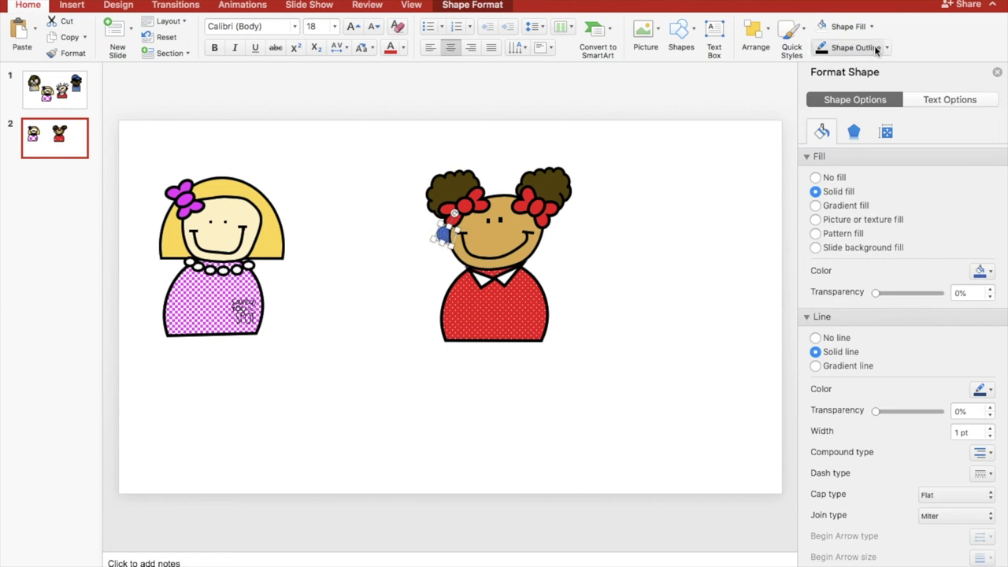
# Step: Give the ear a black 4½ pt outline and fill it with the tan skin color from the recent colors
pyautogui.click(886, 48)
pyautogui.click(838, 112)
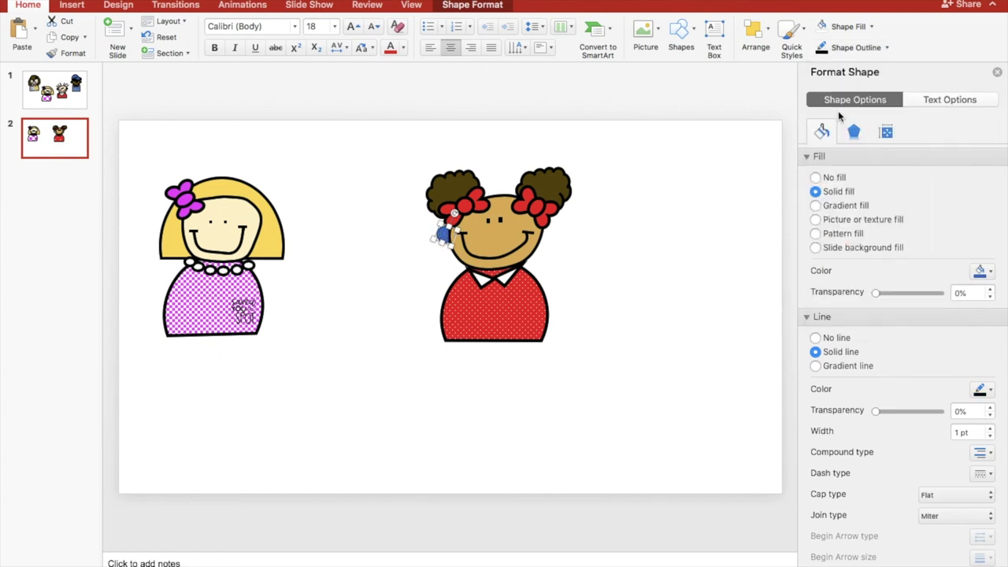
pyautogui.click(887, 47)
pyautogui.moveTo(861, 285)
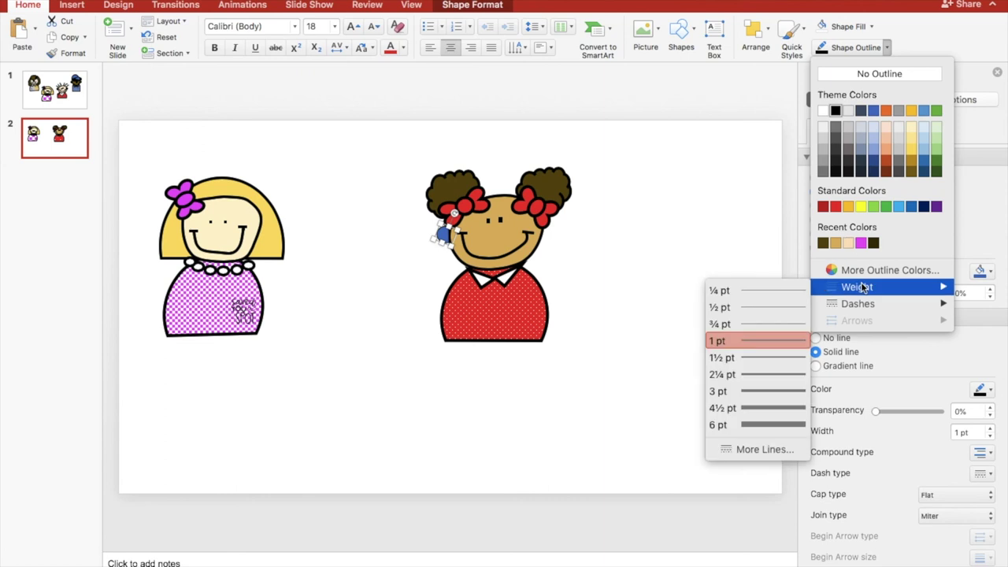
pyautogui.click(770, 407)
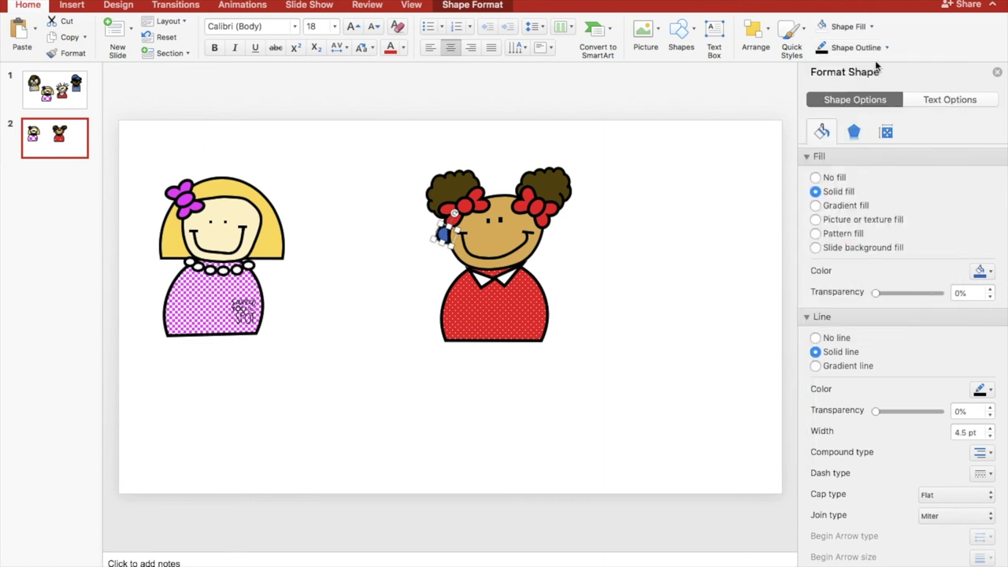
pyautogui.click(872, 26)
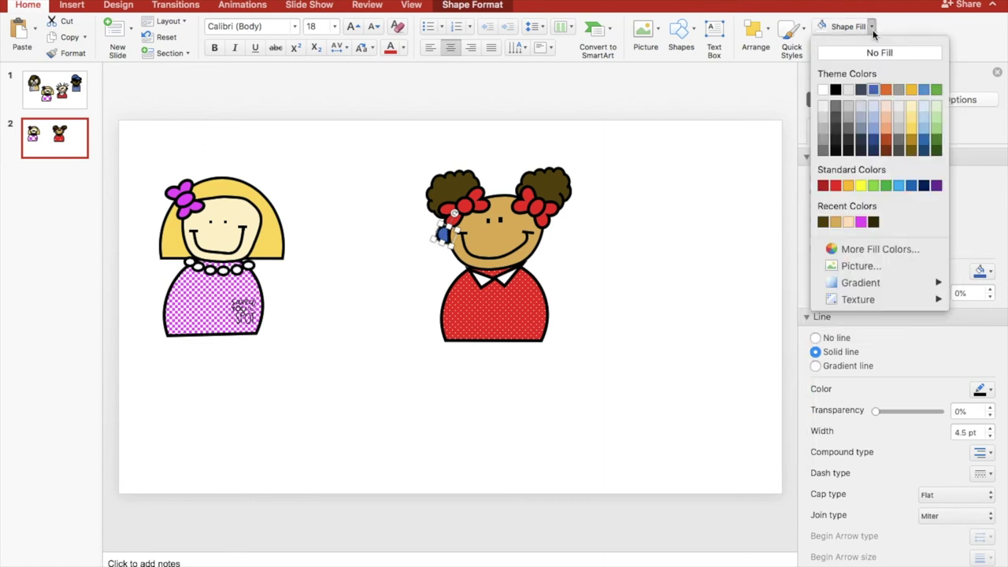
pyautogui.click(834, 220)
pyautogui.click(684, 270)
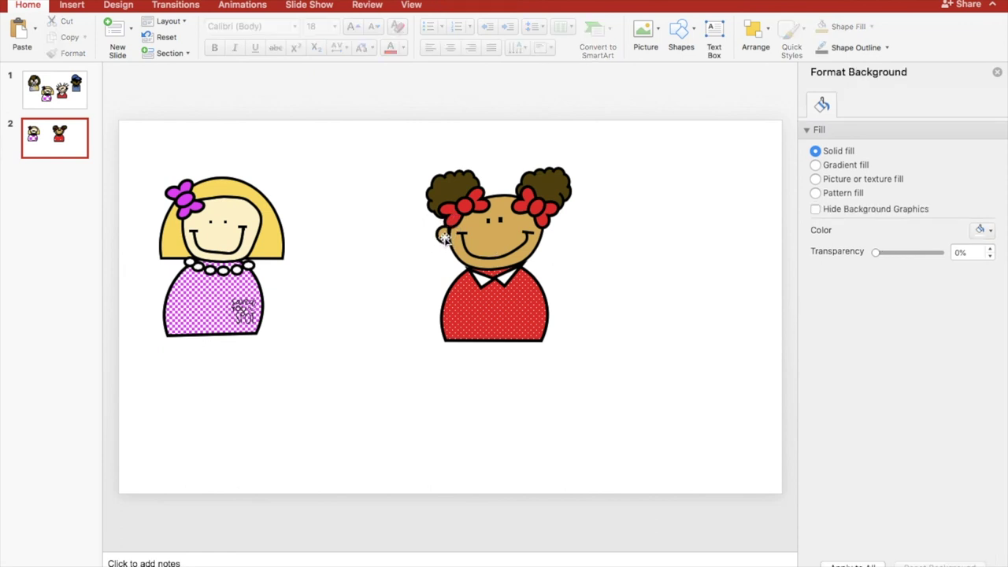
# Step: Paste a copy of the ear, shrink it and position it inside the left ear as the inner ear
pyautogui.click(444, 237)
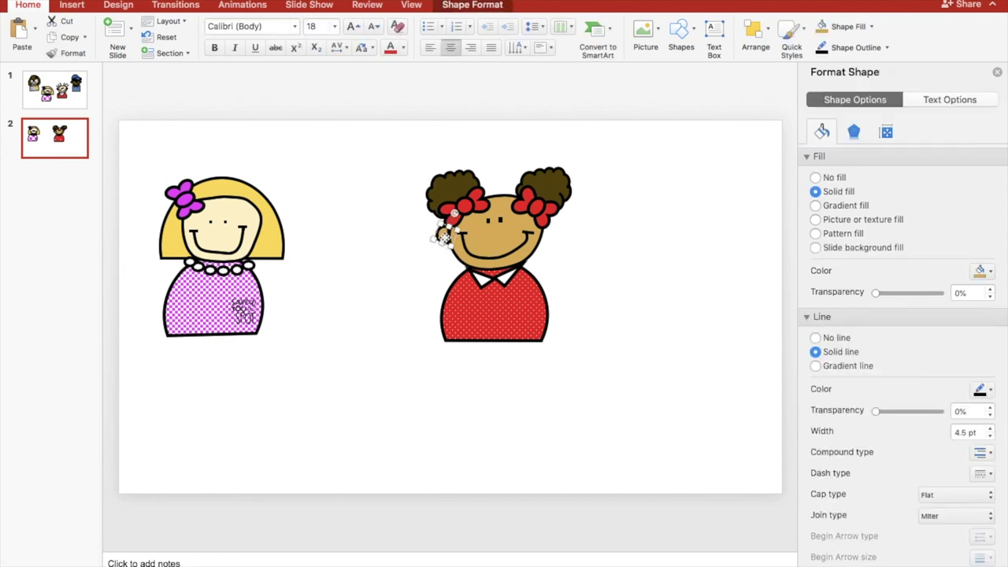
pyautogui.press('super+v')
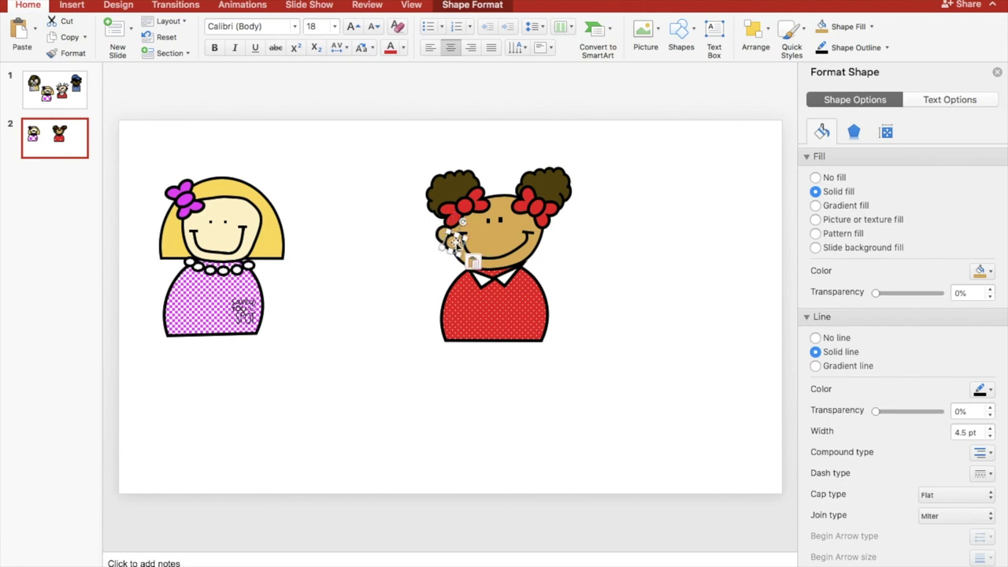
pyautogui.moveTo(447, 233)
pyautogui.mouseDown()
pyautogui.moveTo(457, 247)
pyautogui.moveTo(444, 233)
pyautogui.mouseUp()
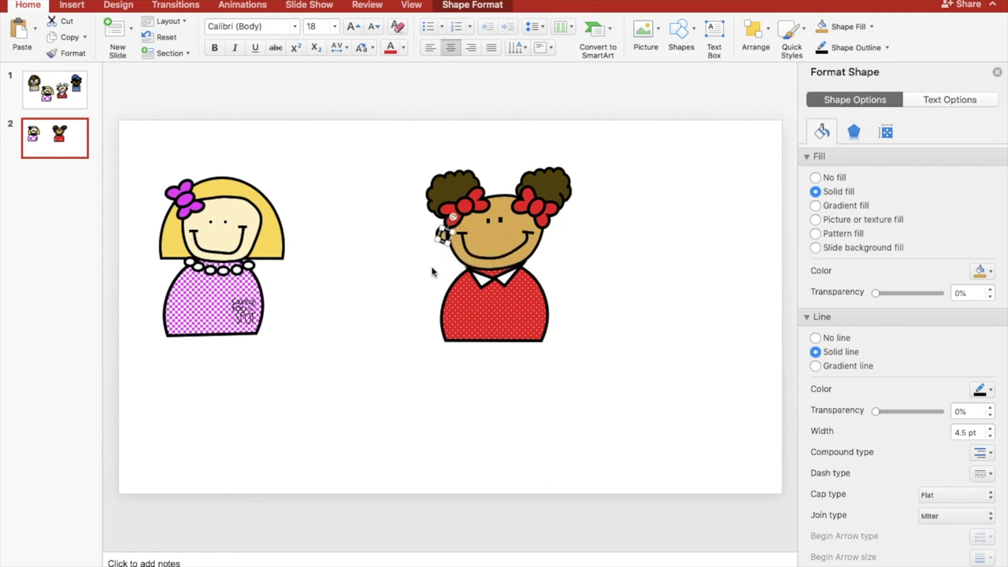
pyautogui.click(432, 271)
pyautogui.click(441, 234)
pyautogui.moveTo(441, 234); pyautogui.dragTo(442, 235)
pyautogui.click(418, 243)
pyautogui.click(438, 236)
pyautogui.click(422, 241)
pyautogui.click(438, 236)
pyautogui.click(424, 237)
# Step: Copy the left ear and place the rotated copy against the right side of the girl's face
pyautogui.click(442, 235)
pyautogui.moveTo(469, 250); pyautogui.dragTo(551, 223)
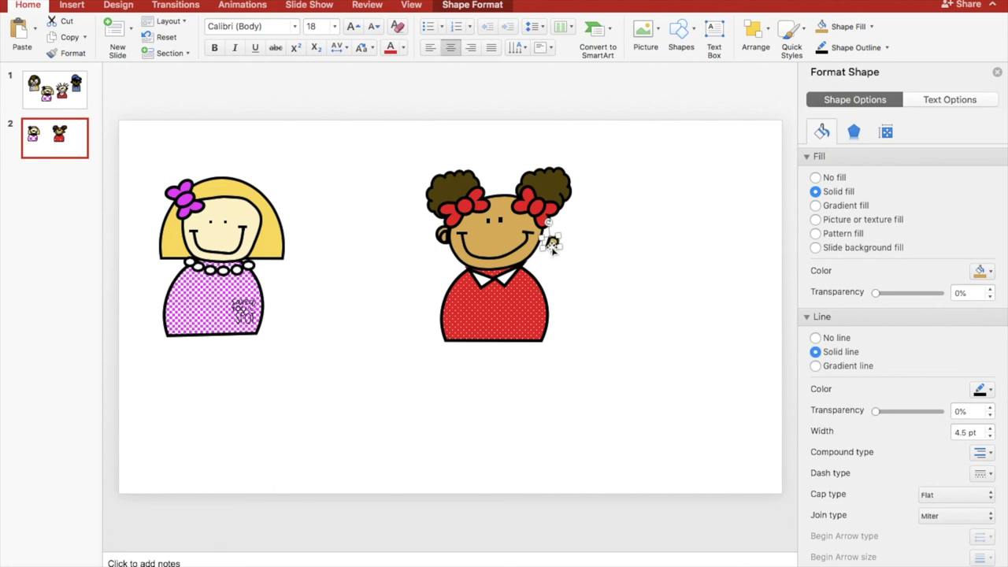
pyautogui.moveTo(552, 251); pyautogui.dragTo(551, 240)
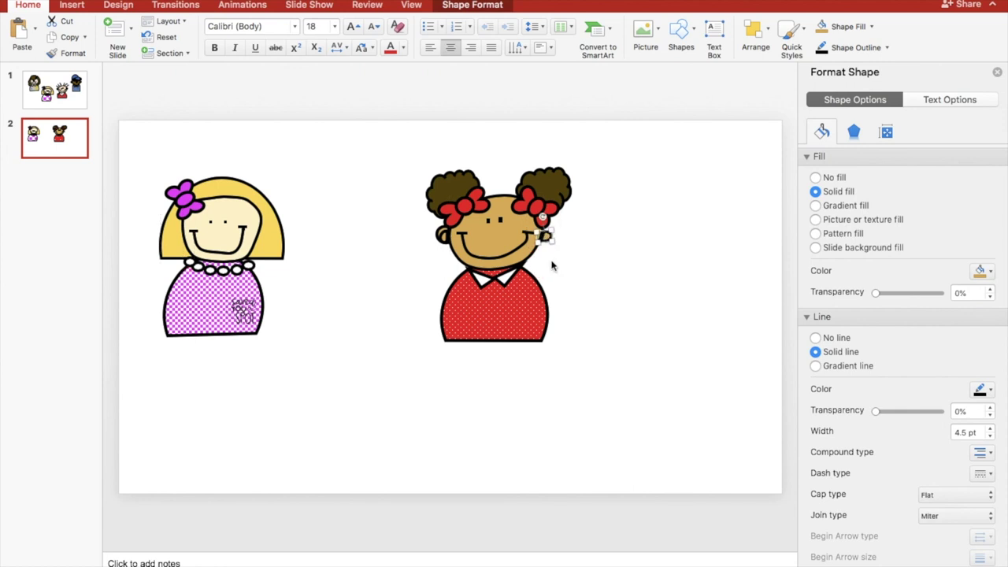
# Step: Paste a copy of the small ear shape, position it over the right side of the girl's face and send it to the back
pyautogui.click(547, 244)
pyautogui.click(545, 237)
pyautogui.press('super+v')
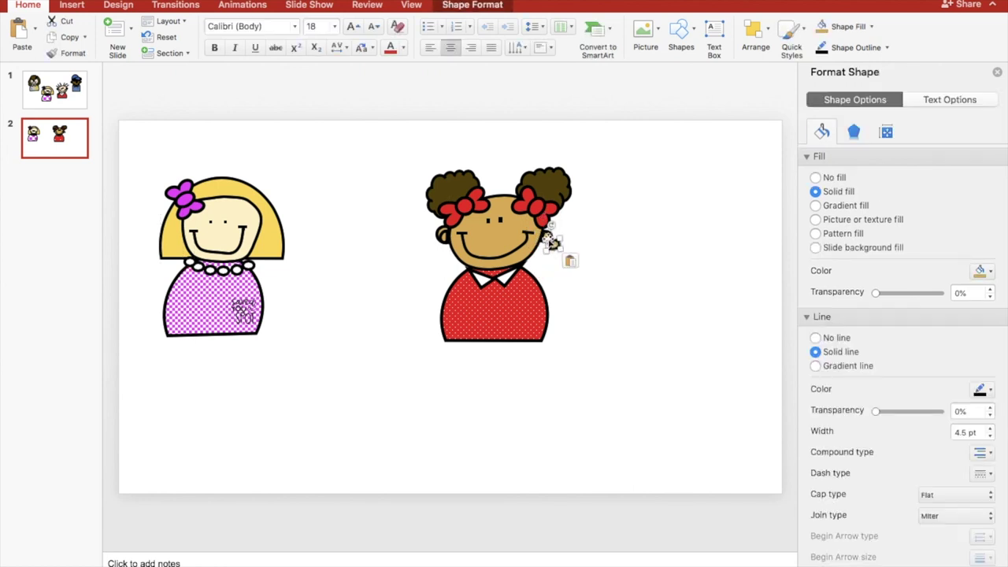
pyautogui.moveTo(553, 244); pyautogui.dragTo(547, 233)
pyautogui.rightClick(547, 233)
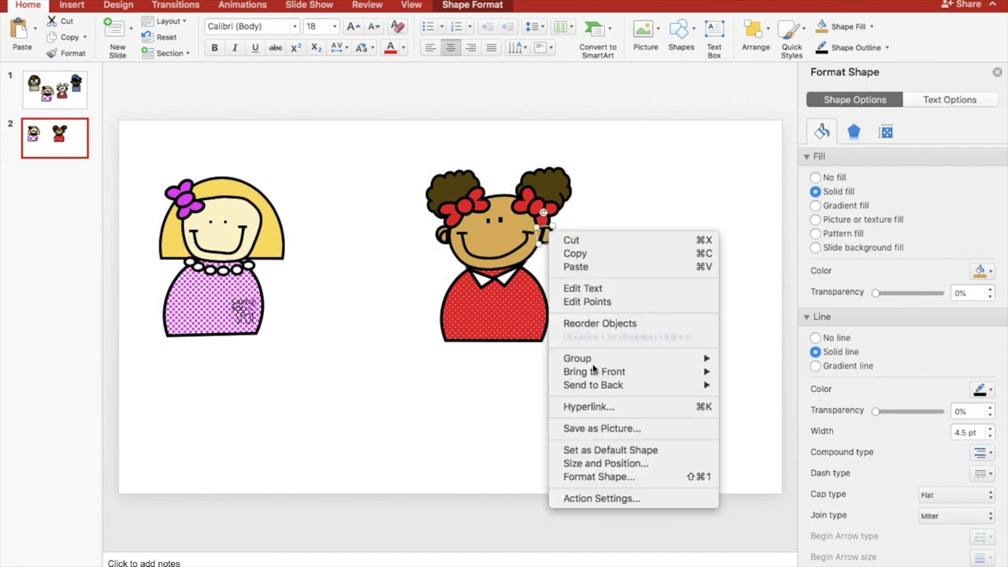
pyautogui.moveTo(719, 381)
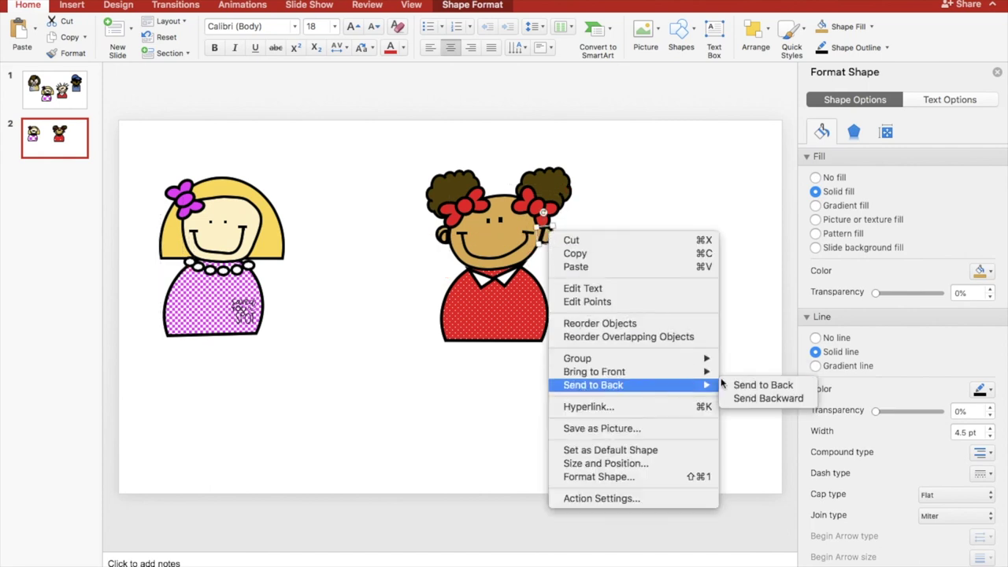
pyautogui.click(763, 385)
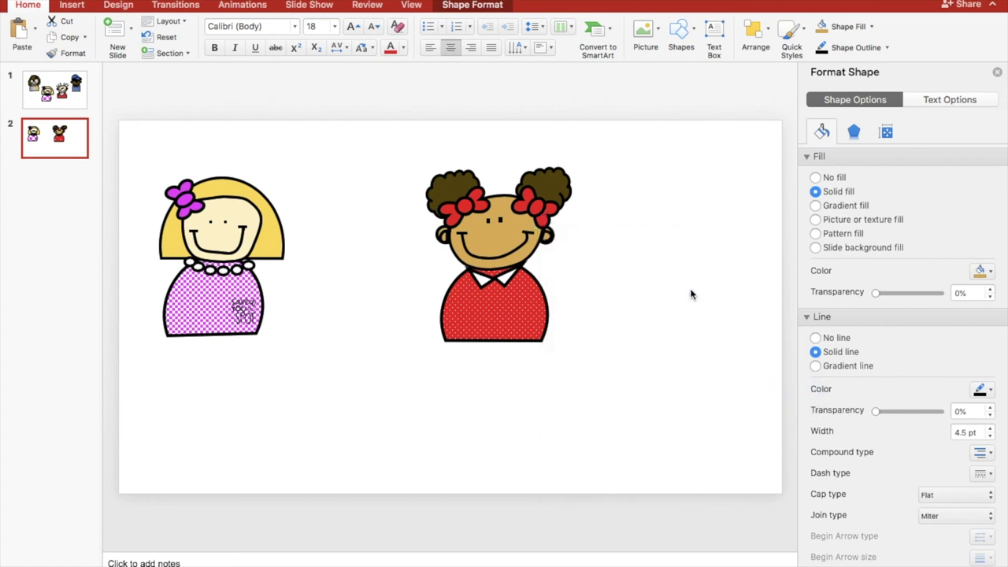
pyautogui.click(648, 266)
# Step: Fine-tune the placement of the girl's right inner ear and her left ear beside the face
pyautogui.click(547, 236)
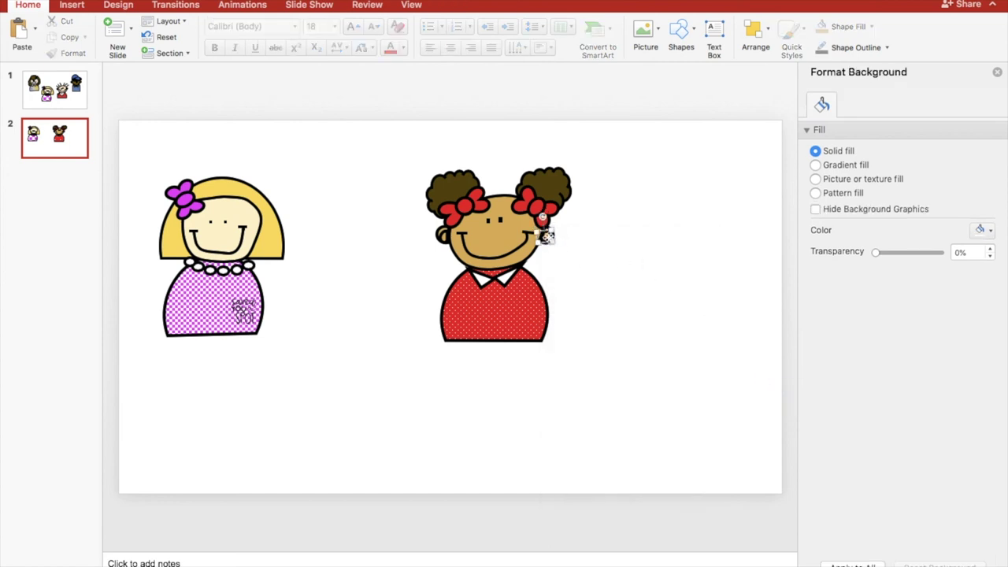
pyautogui.moveTo(549, 238); pyautogui.dragTo(580, 252)
pyautogui.click(582, 254)
pyautogui.click(442, 233)
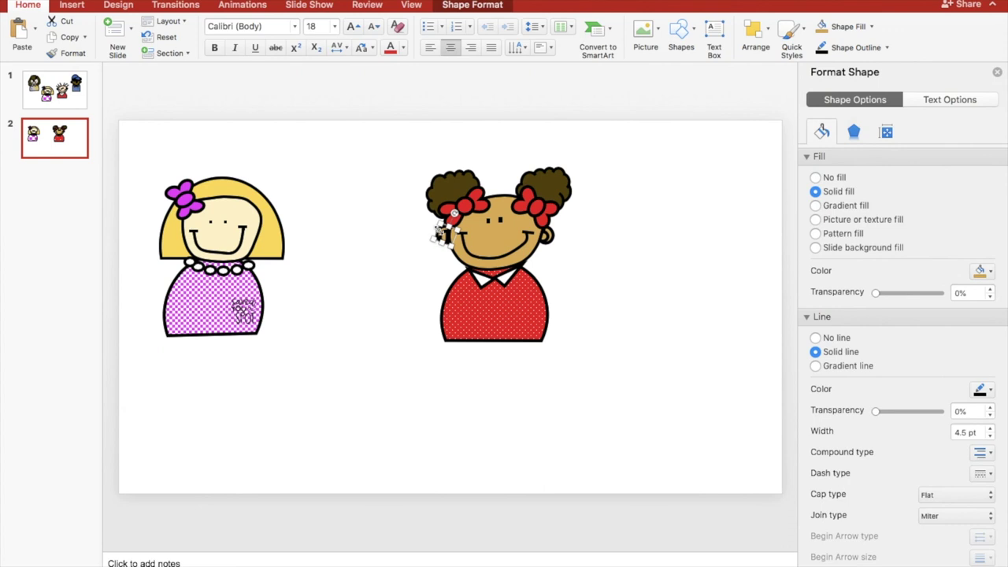
pyautogui.moveTo(440, 224); pyautogui.dragTo(434, 241)
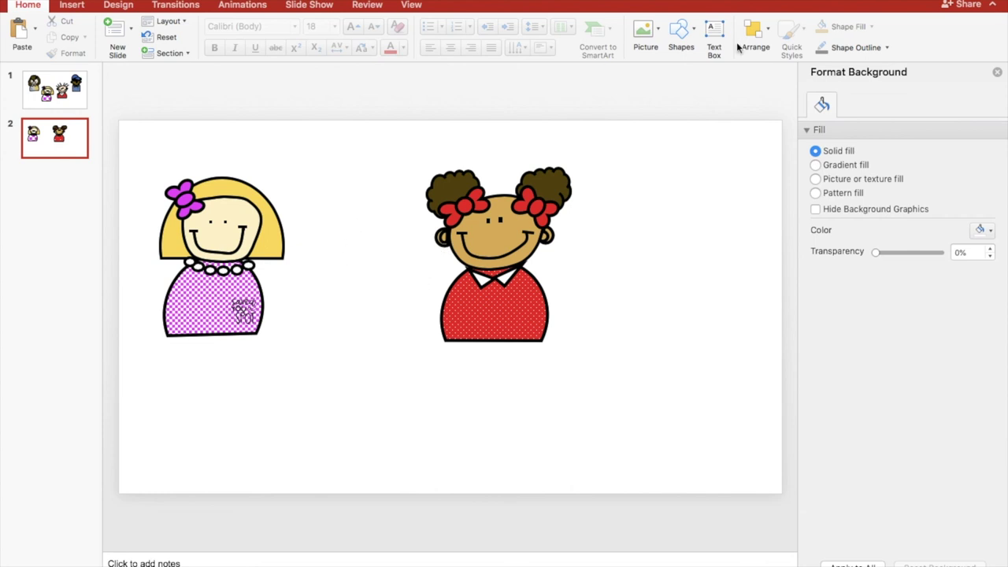
# Step: Draw a small oval as an earring at the lower edge of the girl's left ear
pyautogui.click(687, 35)
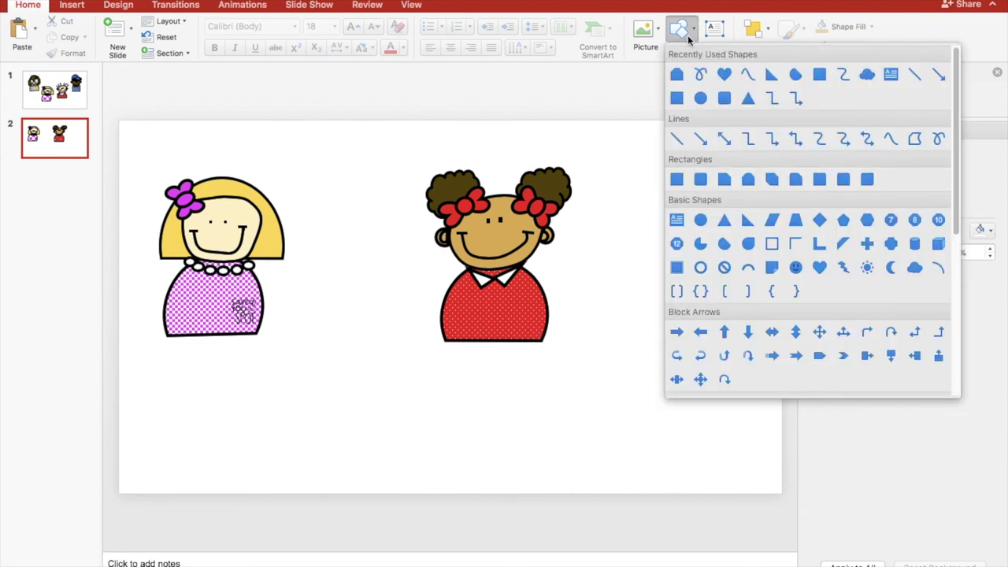
pyautogui.click(702, 222)
pyautogui.moveTo(443, 238); pyautogui.dragTo(451, 251)
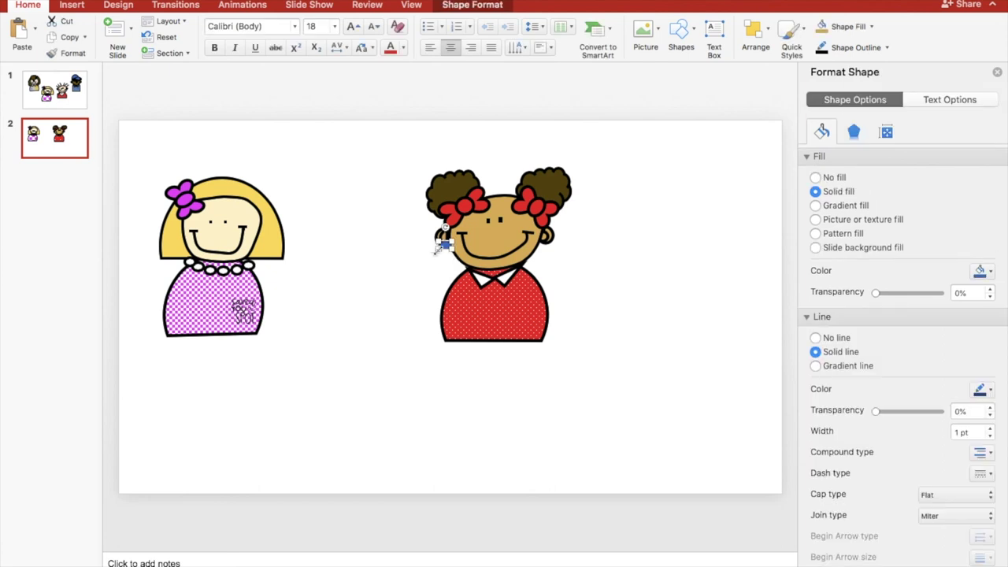
pyautogui.moveTo(440, 249); pyautogui.dragTo(441, 251)
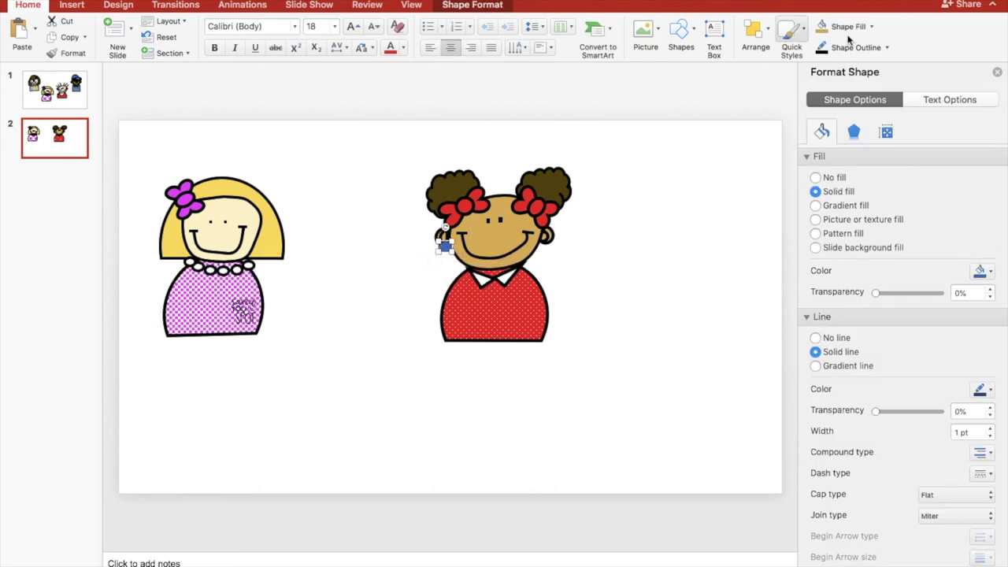
# Step: Give the oval earring a black 4½ pt outline and a white fill
pyautogui.click(887, 48)
pyautogui.click(835, 111)
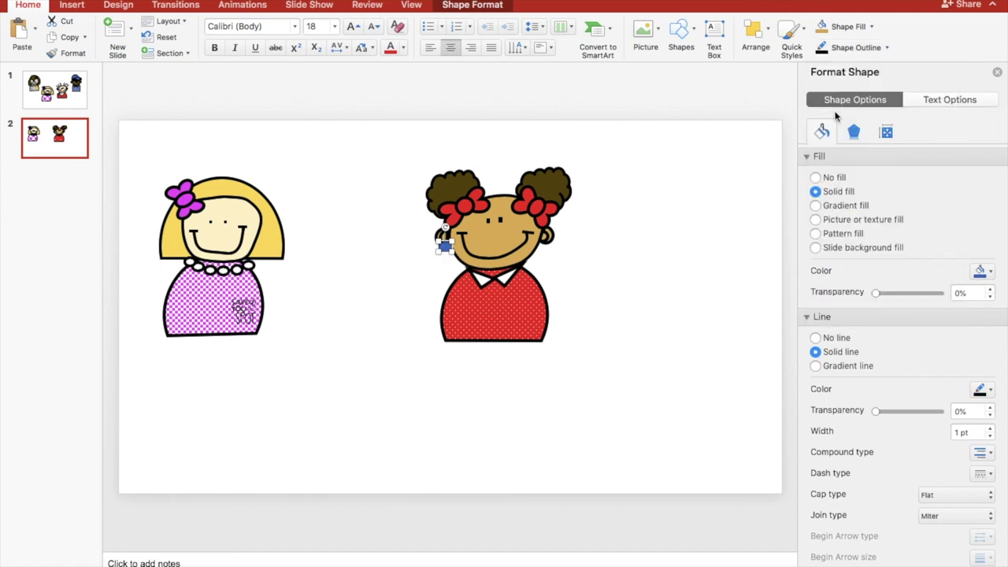
pyautogui.click(885, 49)
pyautogui.moveTo(863, 291)
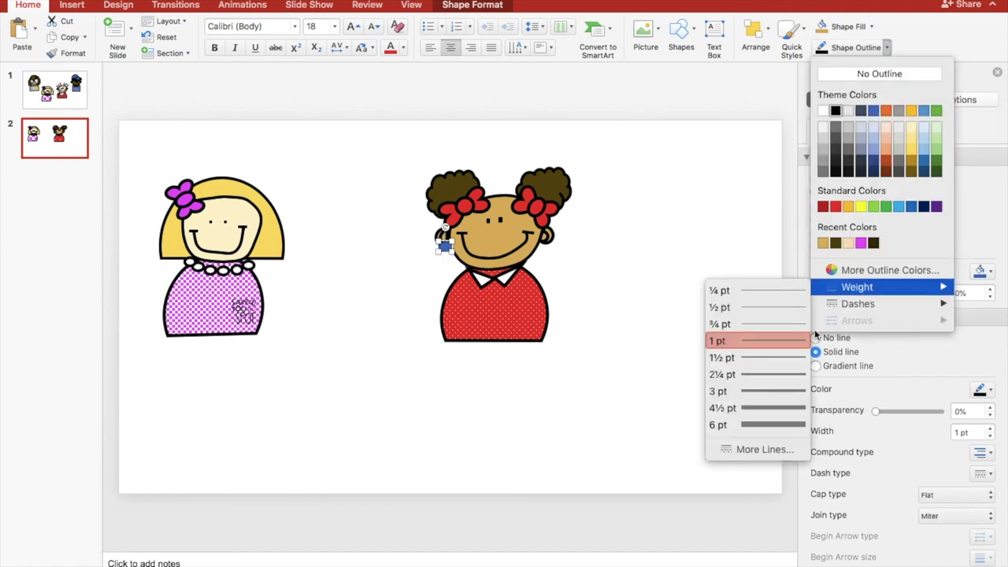
pyautogui.click(754, 409)
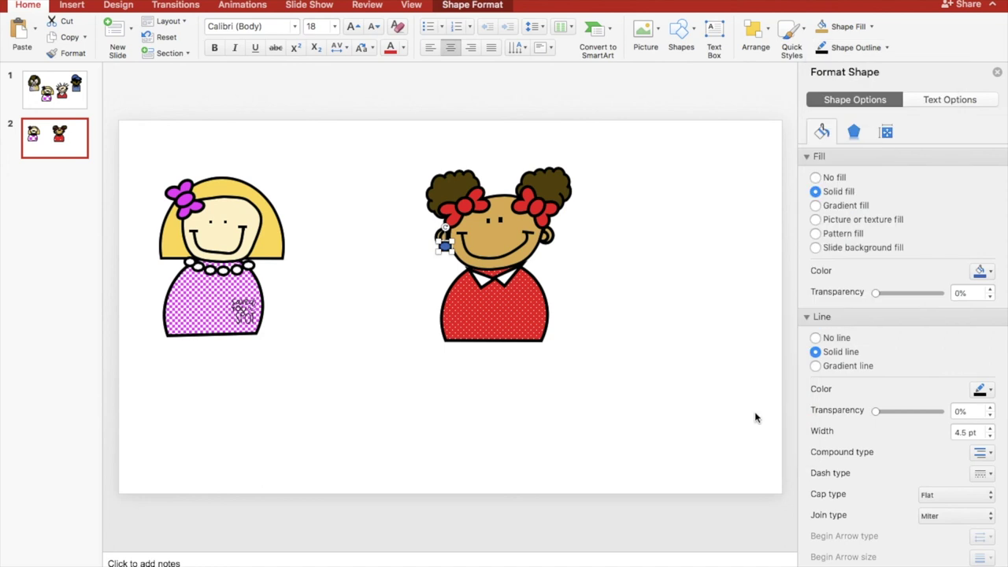
pyautogui.click(871, 28)
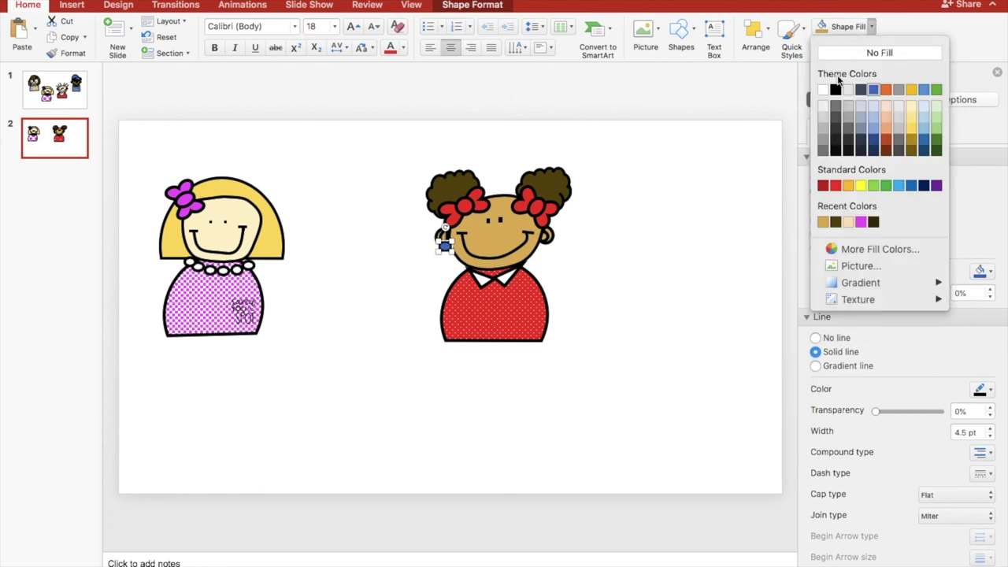
pyautogui.click(824, 91)
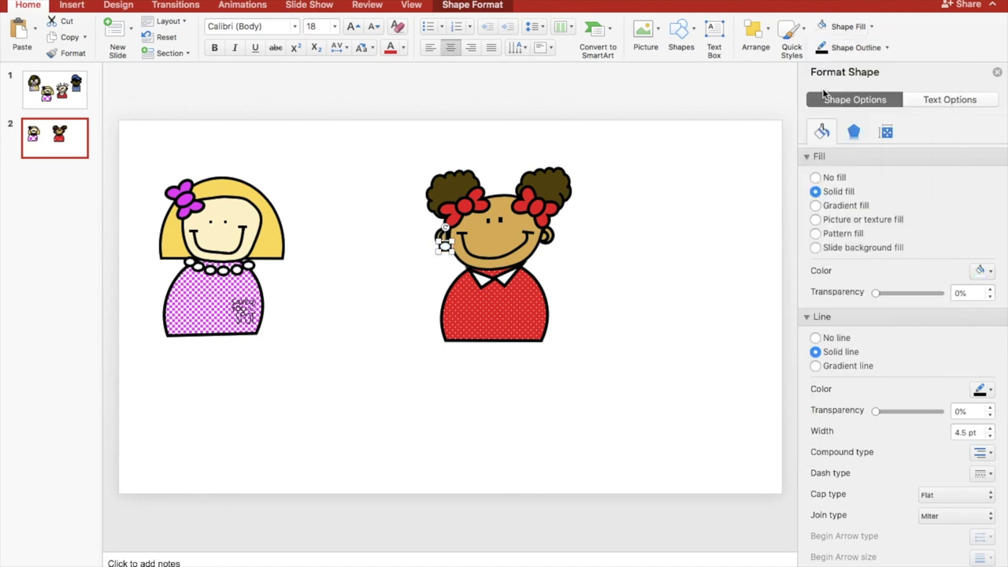
pyautogui.click(715, 208)
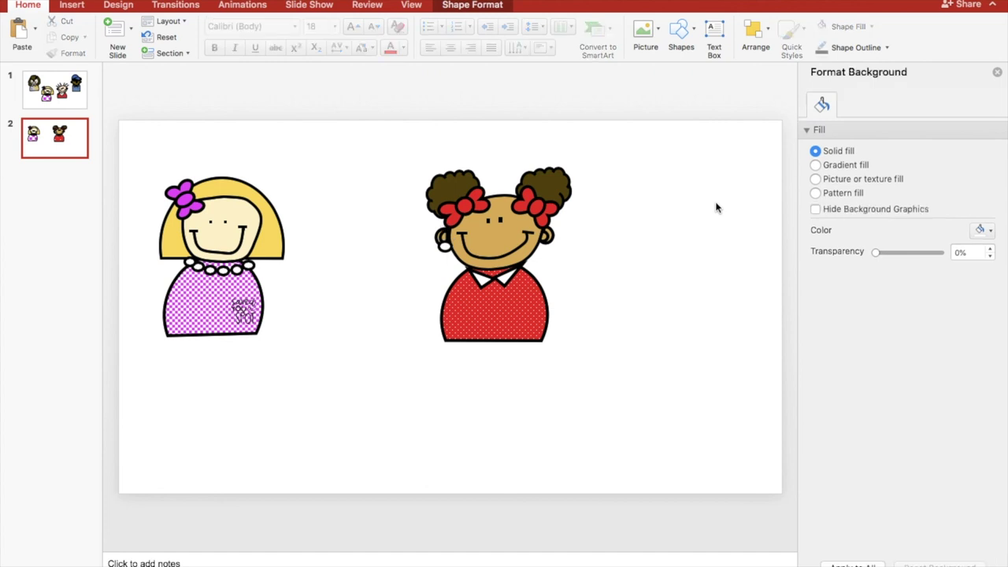
# Step: Paste a copy of the white earring and place it at the lower edge of the girl's right ear
pyautogui.click(445, 246)
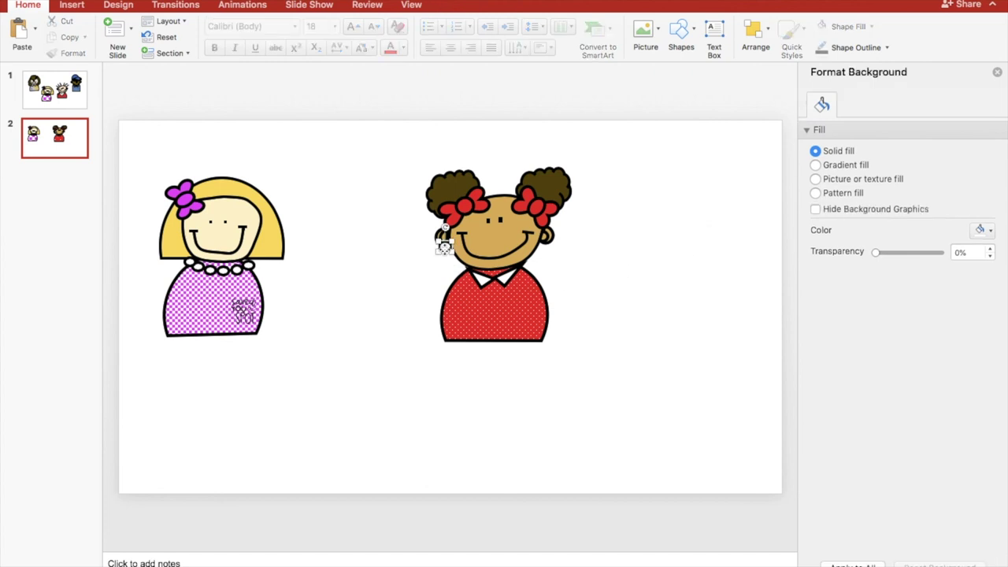
pyautogui.press('super+v')
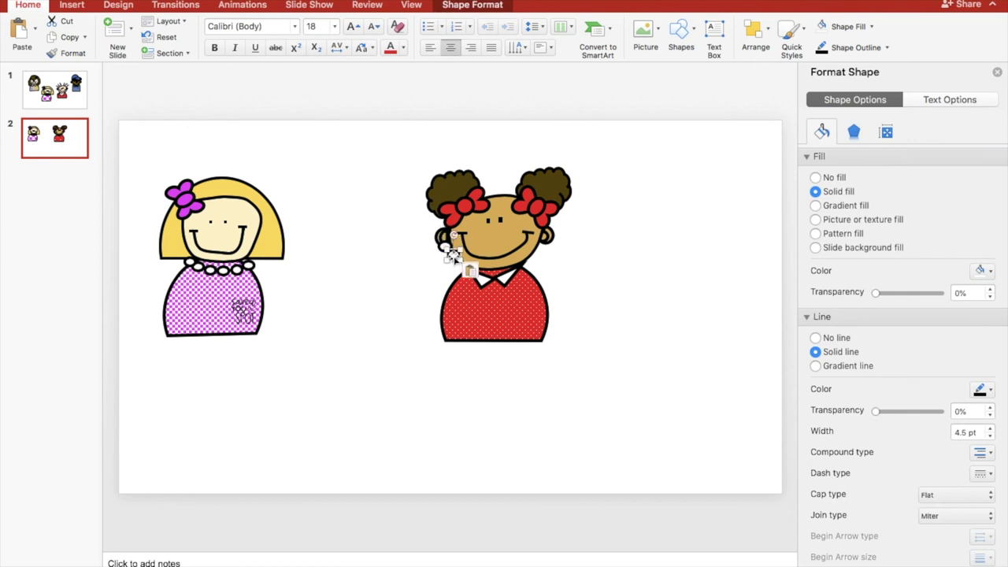
pyautogui.moveTo(453, 254); pyautogui.dragTo(541, 248)
pyautogui.click(584, 270)
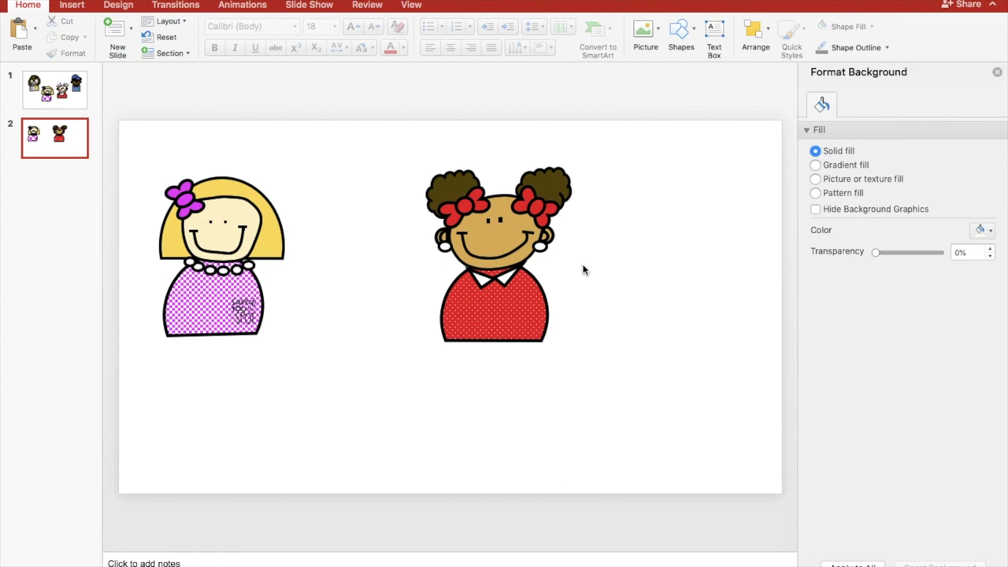
# Step: Select all the shapes of the girl with red bows and group them into one object
pyautogui.moveTo(399, 137); pyautogui.dragTo(615, 426)
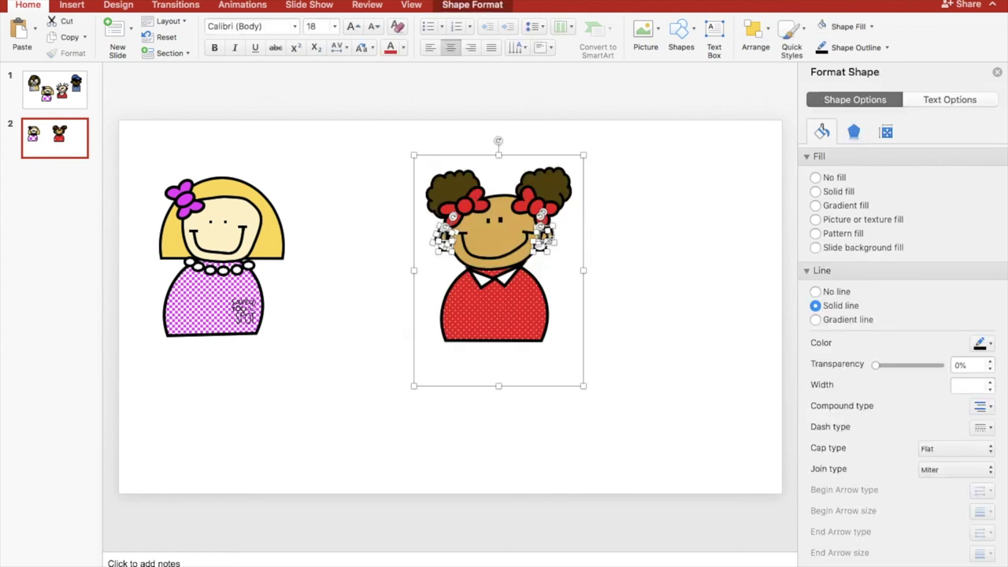
pyautogui.rightClick(543, 246)
pyautogui.moveTo(641, 304)
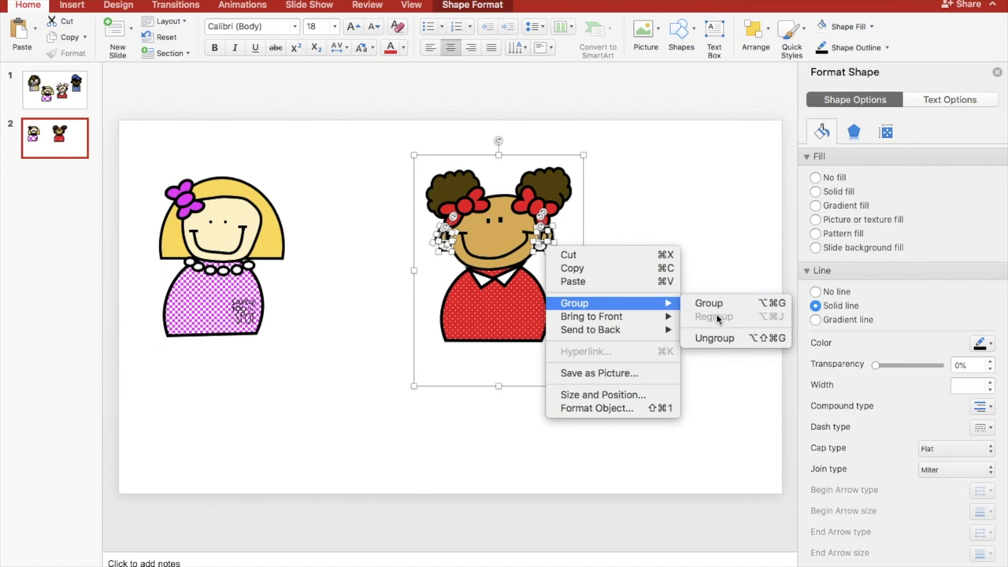
pyautogui.click(711, 306)
pyautogui.click(698, 313)
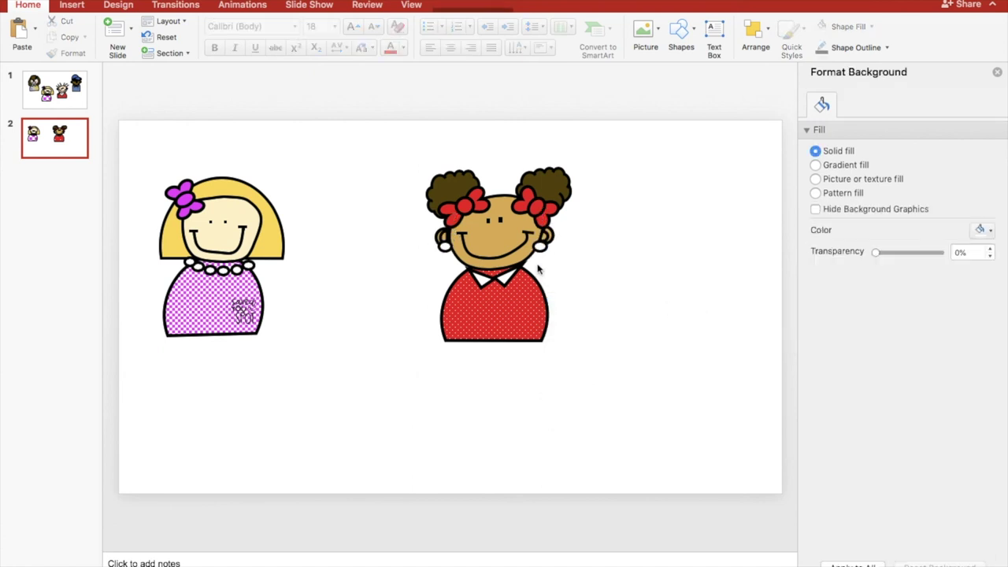
# Step: Enlarge the grouped girl with red bows and move her next to the blonde girl
pyautogui.click(509, 308)
pyautogui.moveTo(585, 385); pyautogui.dragTo(633, 419)
pyautogui.moveTo(536, 289); pyautogui.dragTo(410, 277)
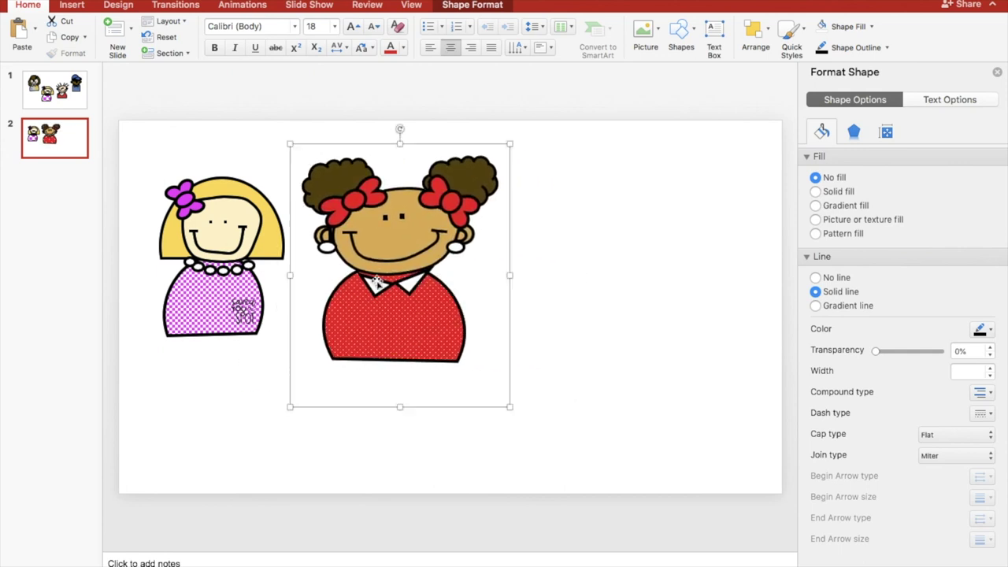
# Step: Copy the grouped girl with red bows from slide 2 and paste her onto slide 1 with the other characters
pyautogui.click(214, 236)
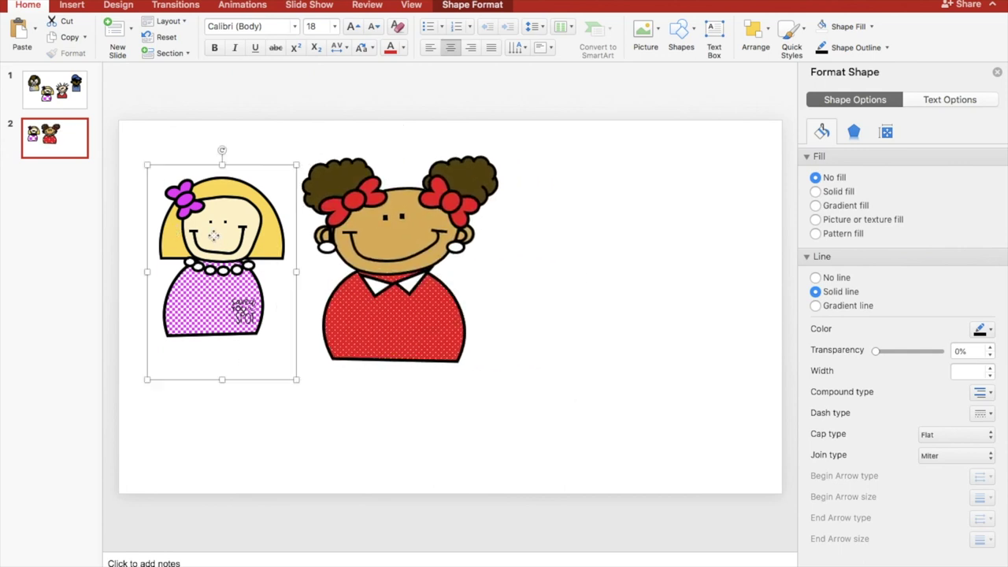
pyautogui.click(32, 106)
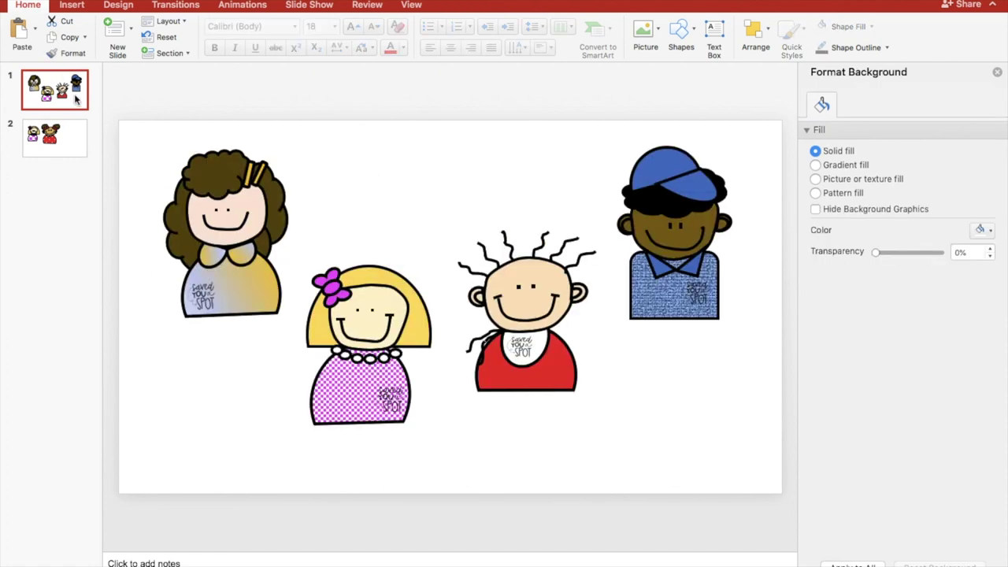
pyautogui.click(74, 149)
pyautogui.click(393, 288)
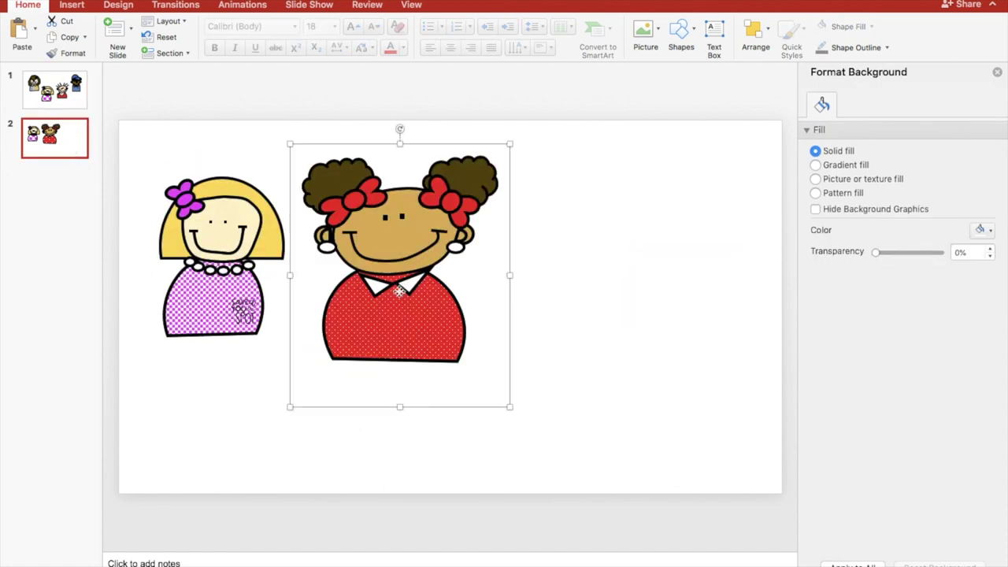
pyautogui.press('super+v')
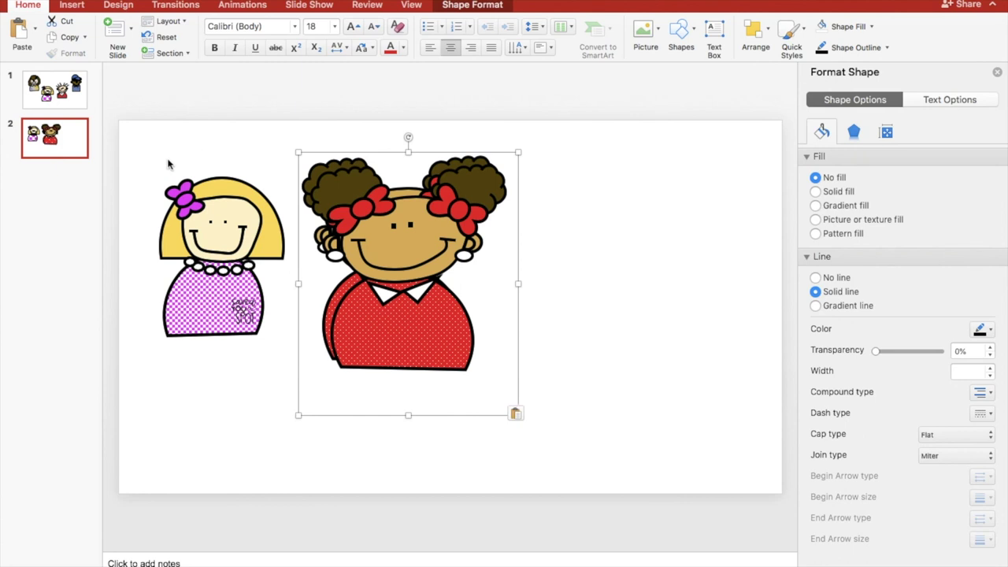
pyautogui.click(72, 100)
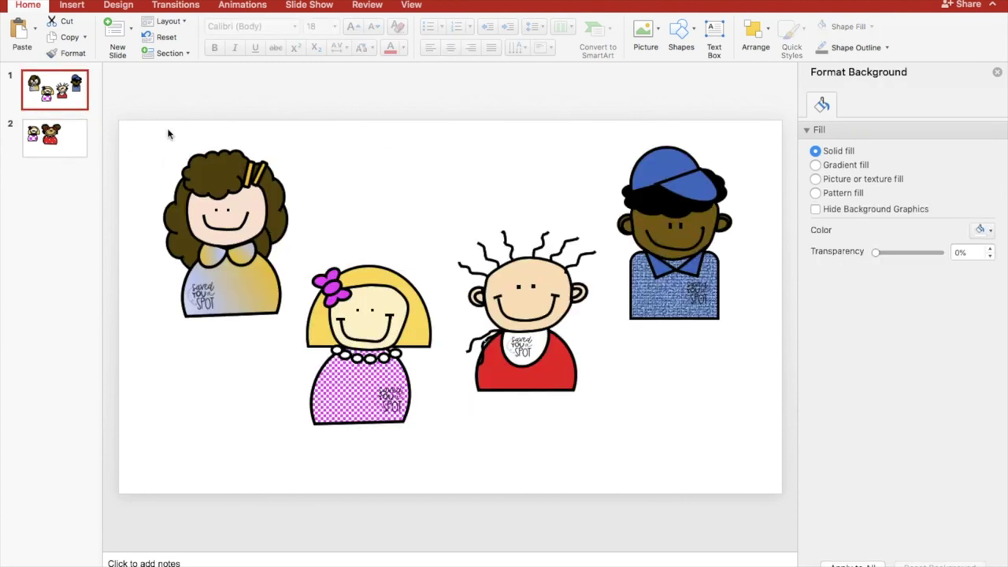
pyautogui.press('super+v')
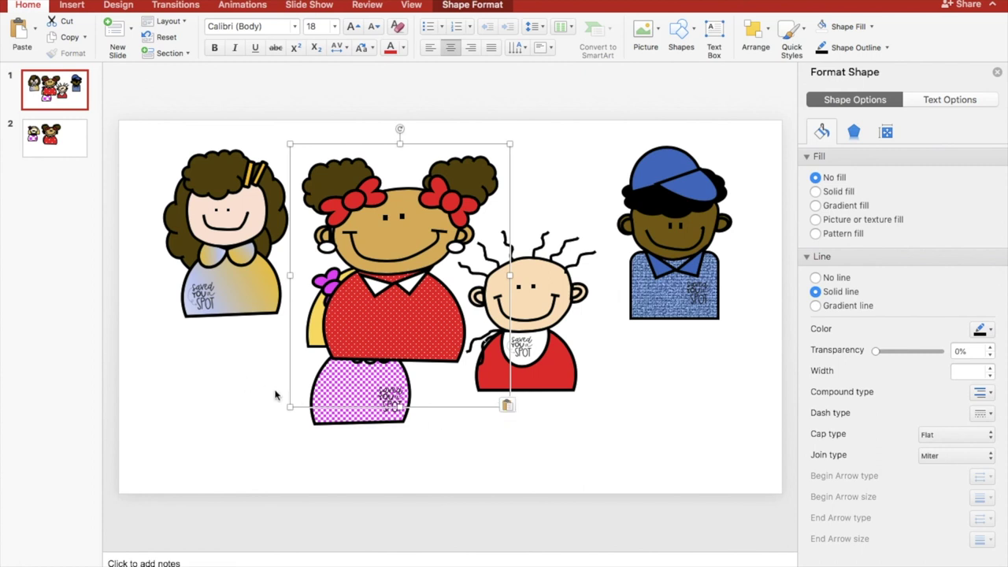
# Step: Shrink the pasted girl on slide 1 and place her below the brown-haired girl
pyautogui.moveTo(290, 406); pyautogui.dragTo(388, 318)
pyautogui.moveTo(453, 240); pyautogui.dragTo(212, 414)
pyautogui.moveTo(270, 508); pyautogui.dragTo(281, 522)
pyautogui.moveTo(201, 391); pyautogui.dragTo(222, 384)
# Step: Rearrange the brown-haired girl, the blonde girl and the baby on slide 1 to space out the characters
pyautogui.moveTo(225, 232); pyautogui.dragTo(236, 215)
pyautogui.moveTo(386, 323); pyautogui.dragTo(401, 272)
pyautogui.moveTo(525, 306); pyautogui.dragTo(543, 323)
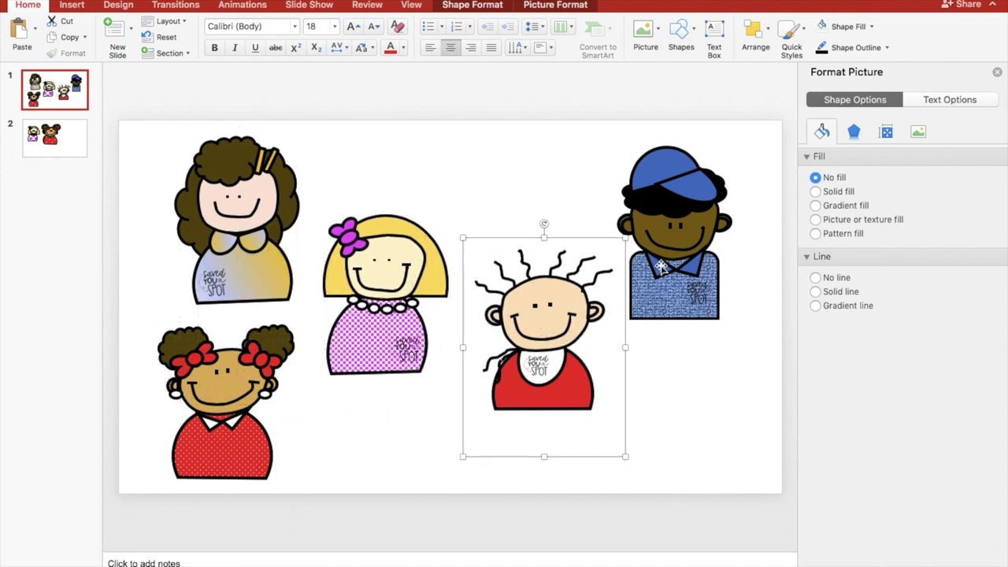
pyautogui.moveTo(386, 293); pyautogui.dragTo(404, 269)
pyautogui.click(251, 222)
pyautogui.moveTo(249, 223); pyautogui.dragTo(266, 224)
pyautogui.click(373, 421)
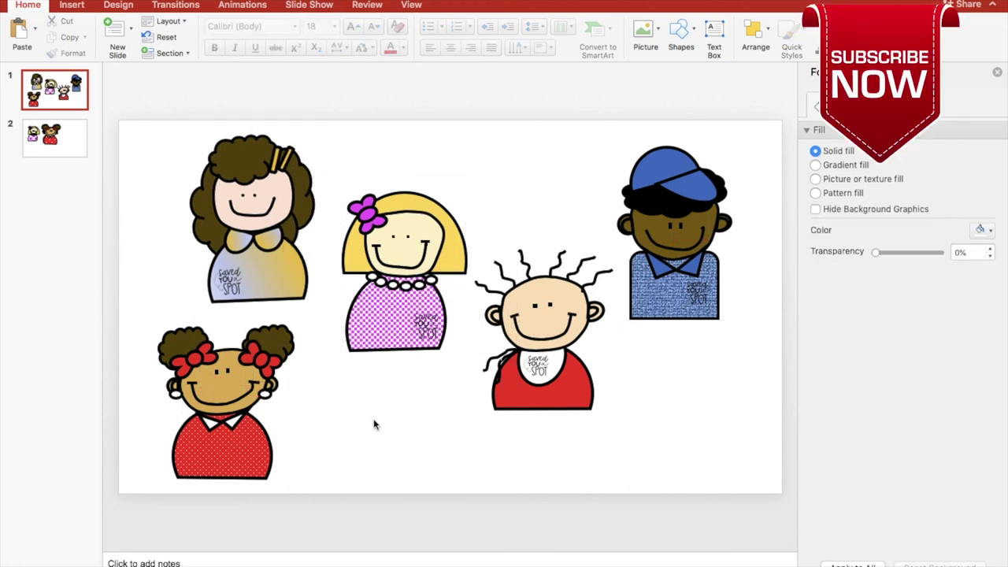